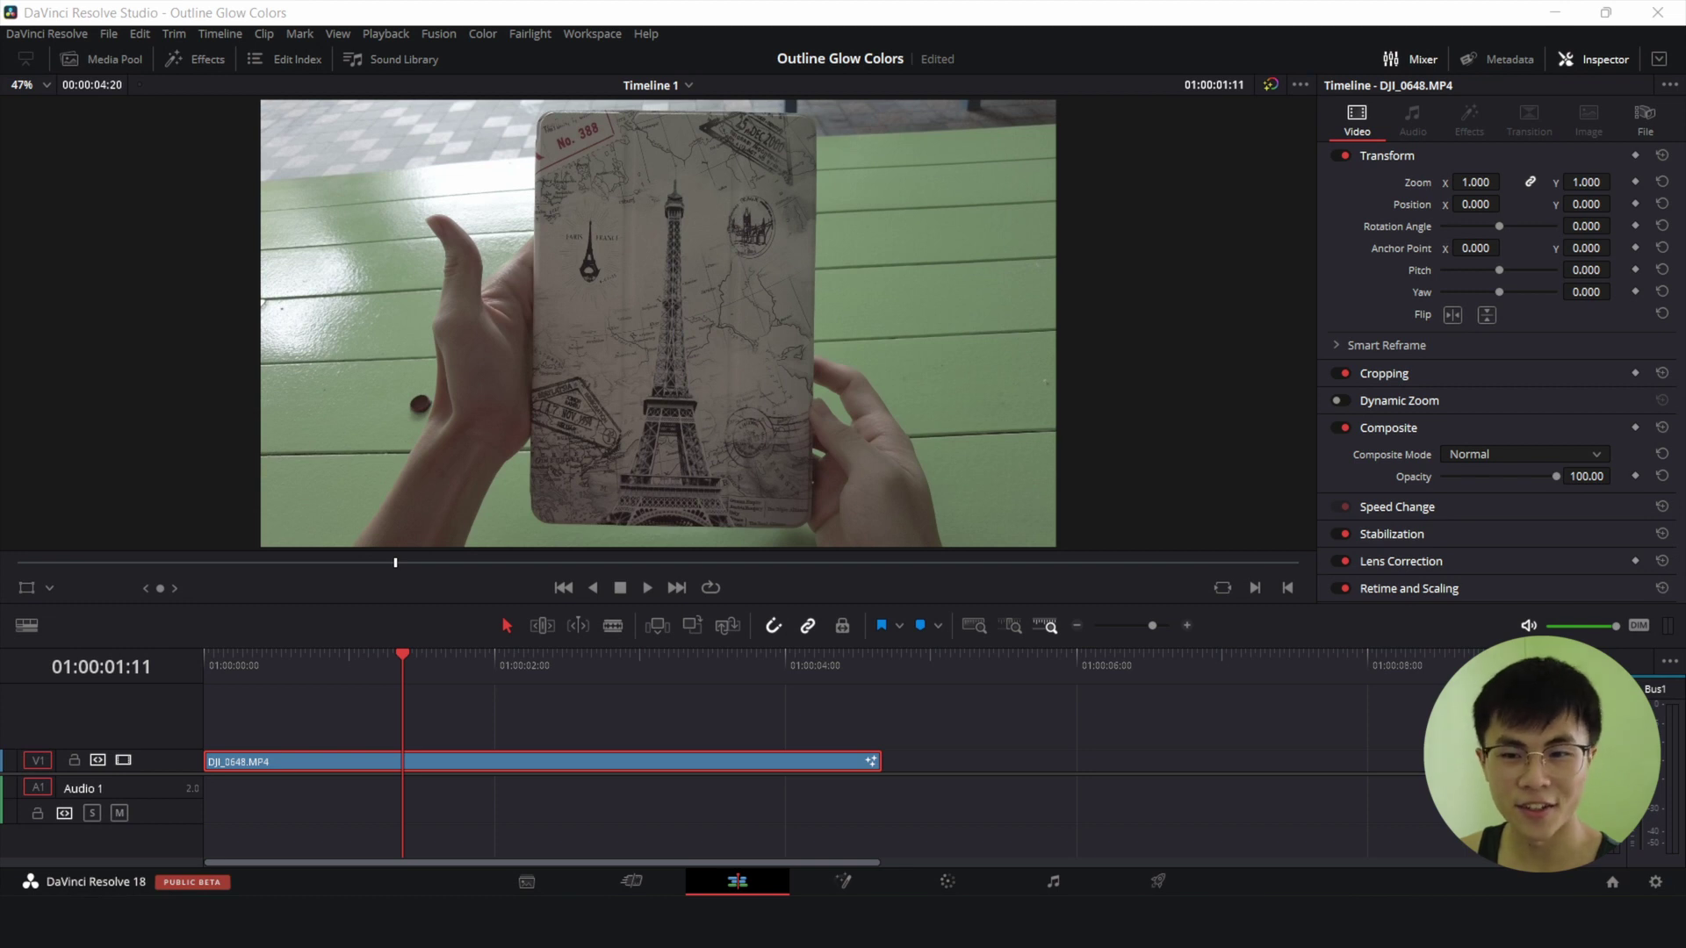
# Preview the DJI_0648.MP4 clip by scrubbing, then bring it into the Fusion page.
pyautogui.moveTo(402, 653); pyautogui.dragTo(524, 660)
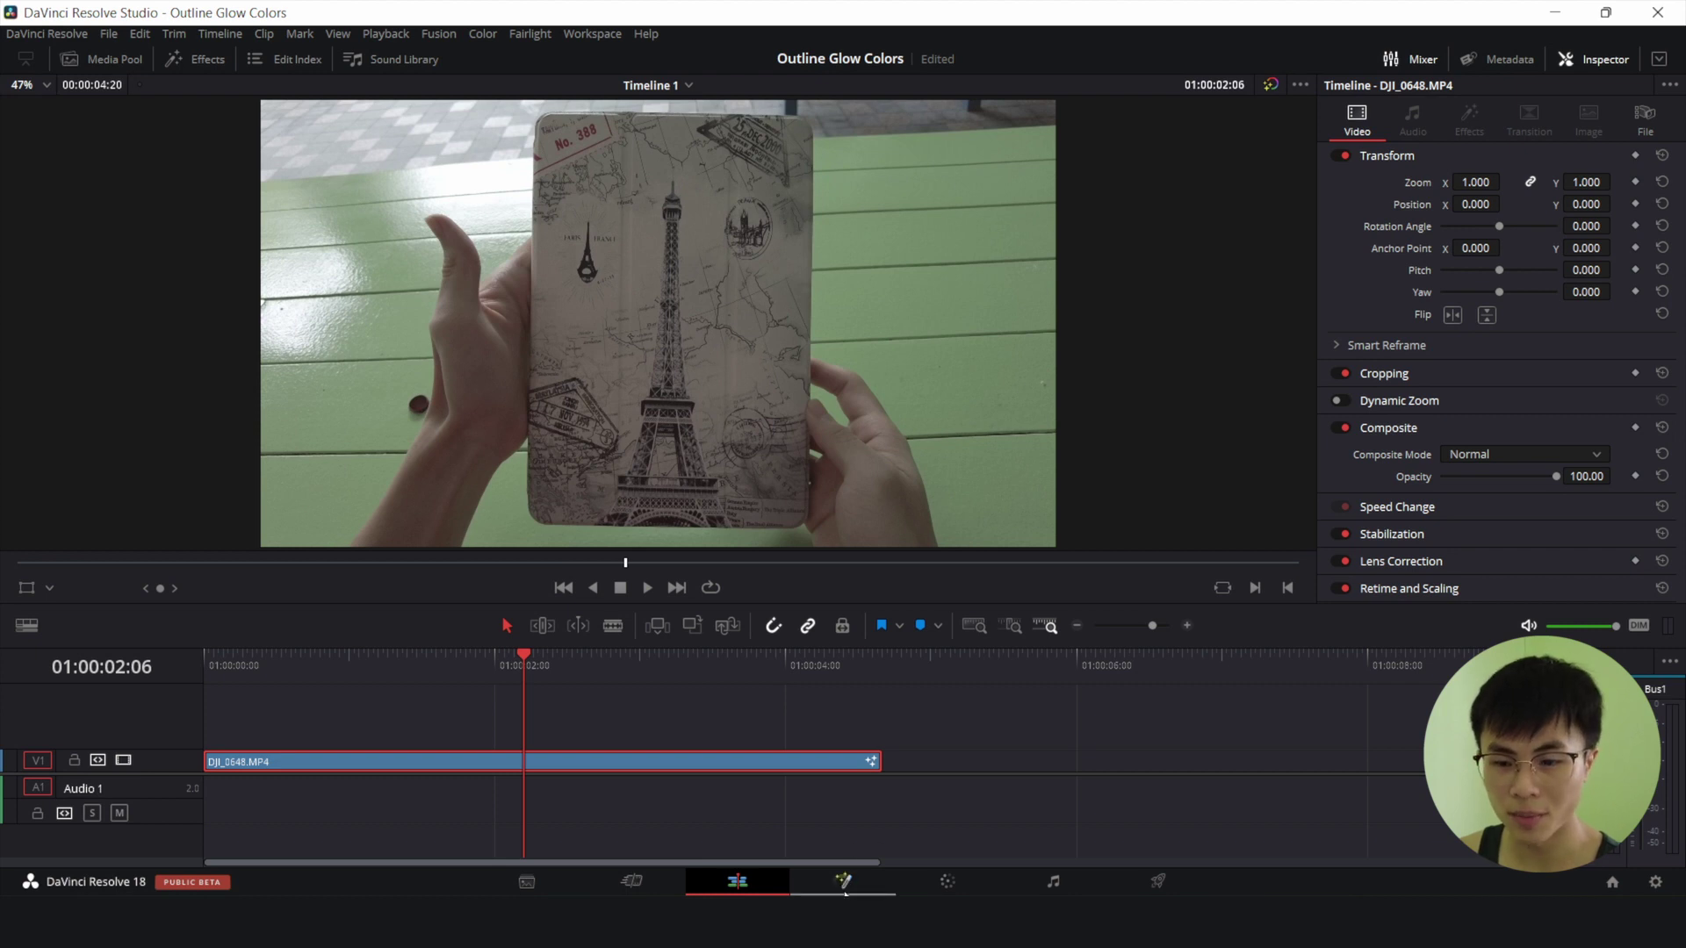
pyautogui.click(843, 882)
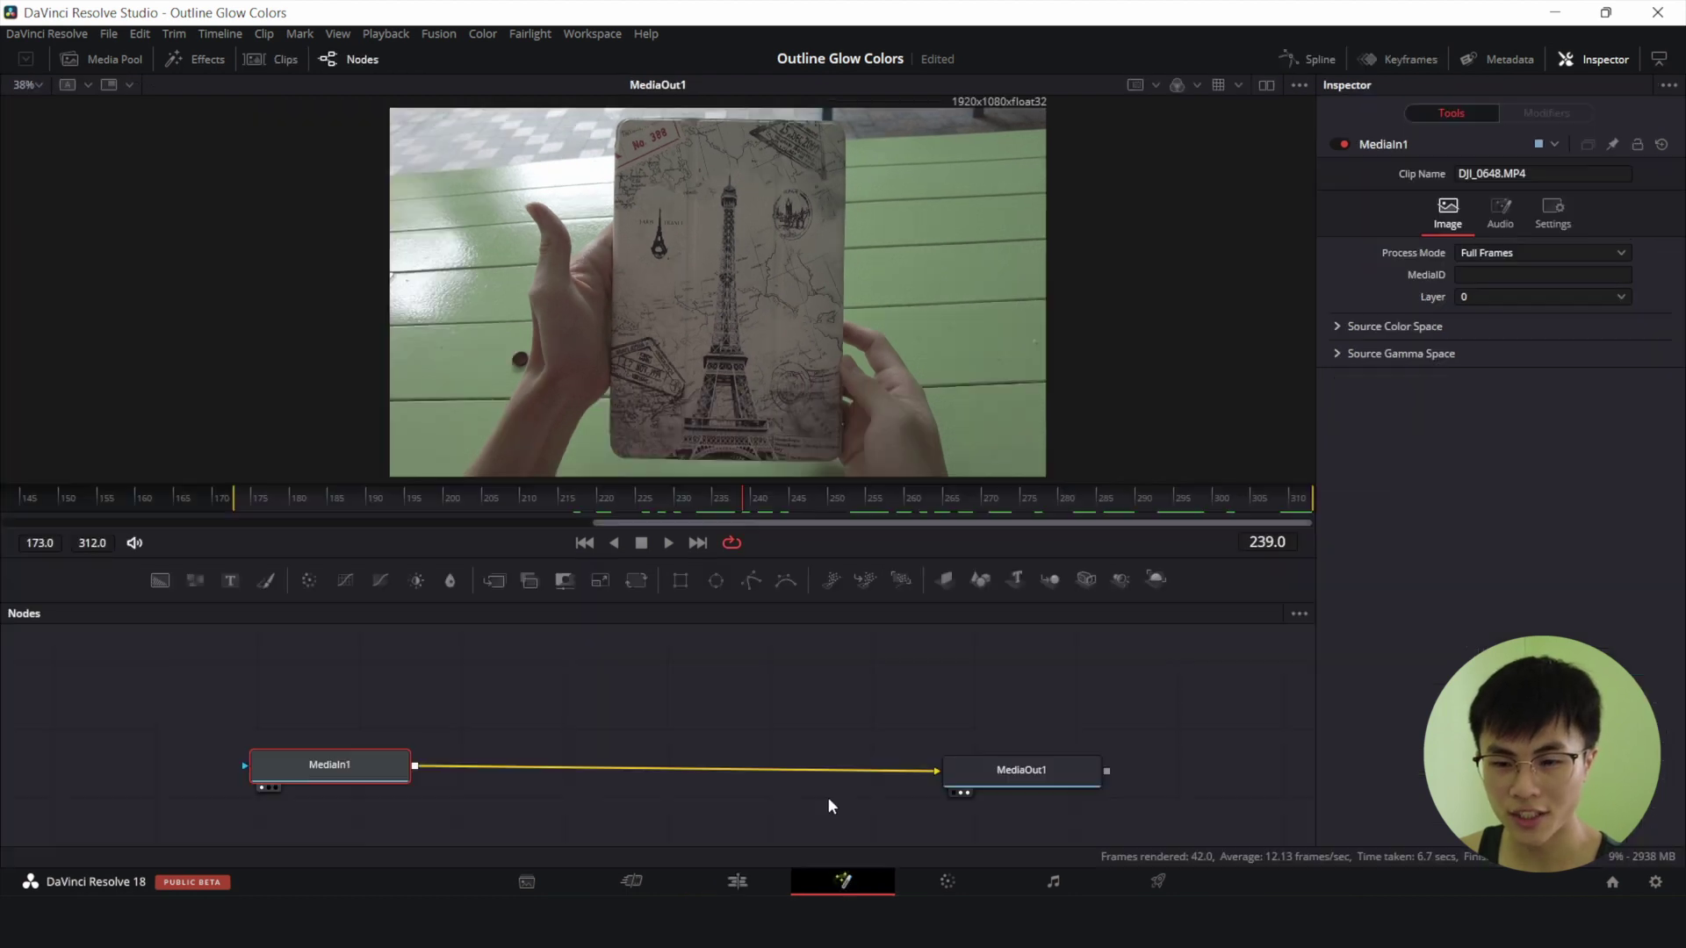
# Add an EdgeDetect1 node fed from MediaIn1 and switch on dual viewers.
pyautogui.click(714, 691)
pyautogui.hotkey('shift', 'space')
pyautogui.write('trac')
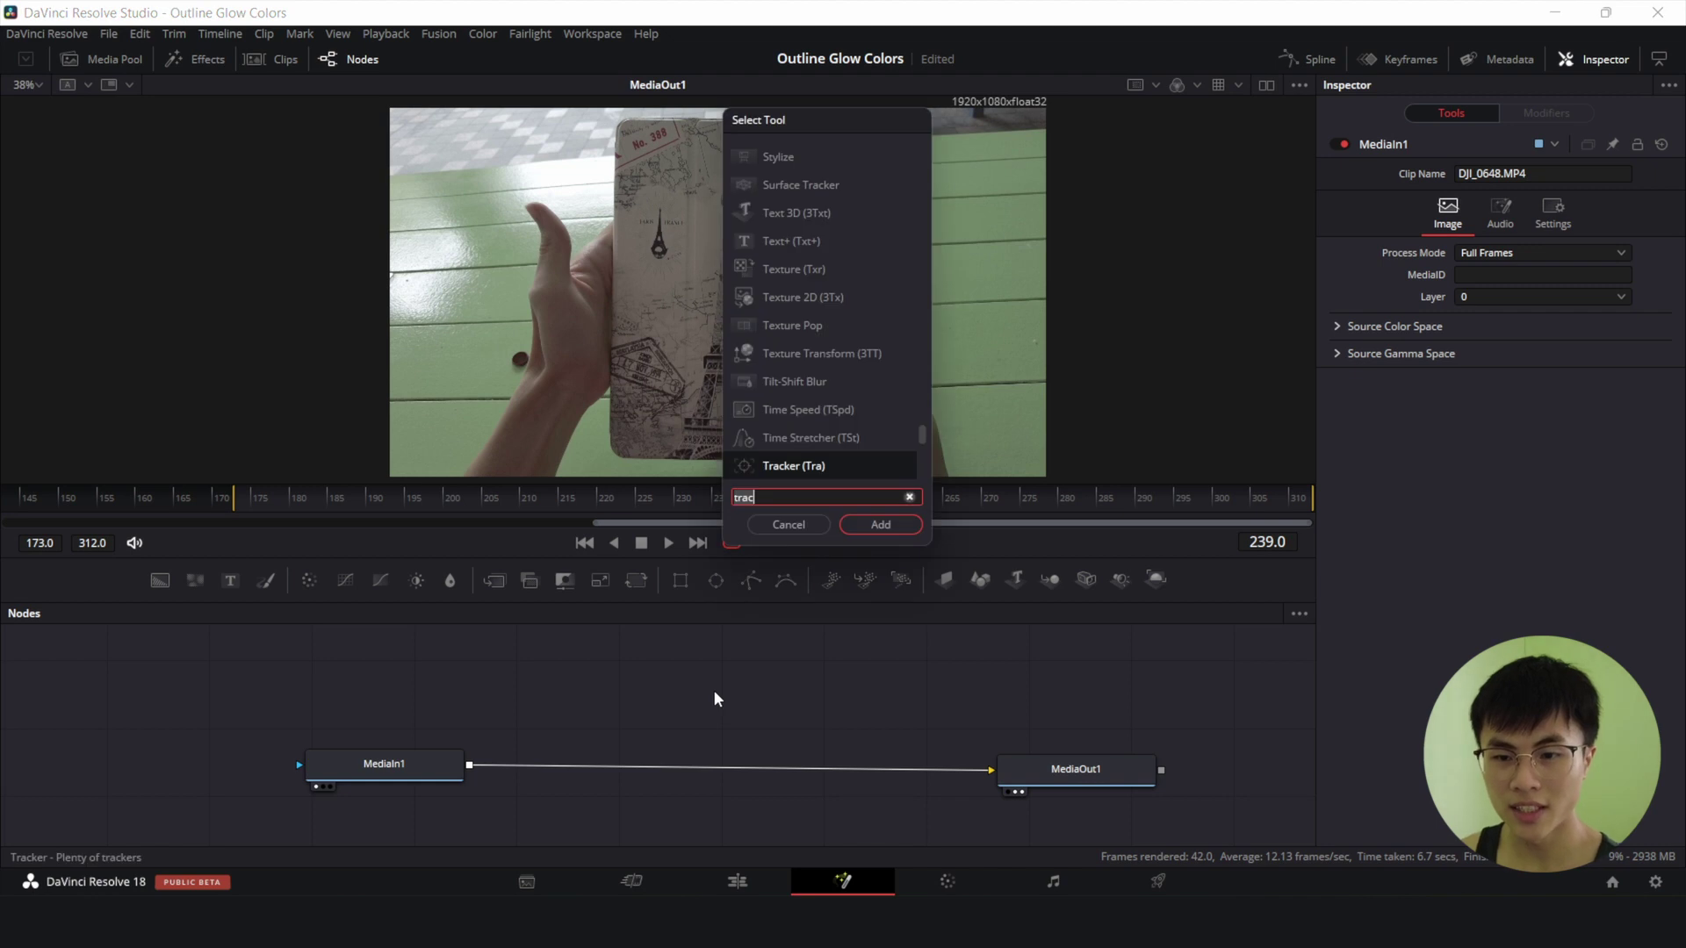
pyautogui.write('edge')
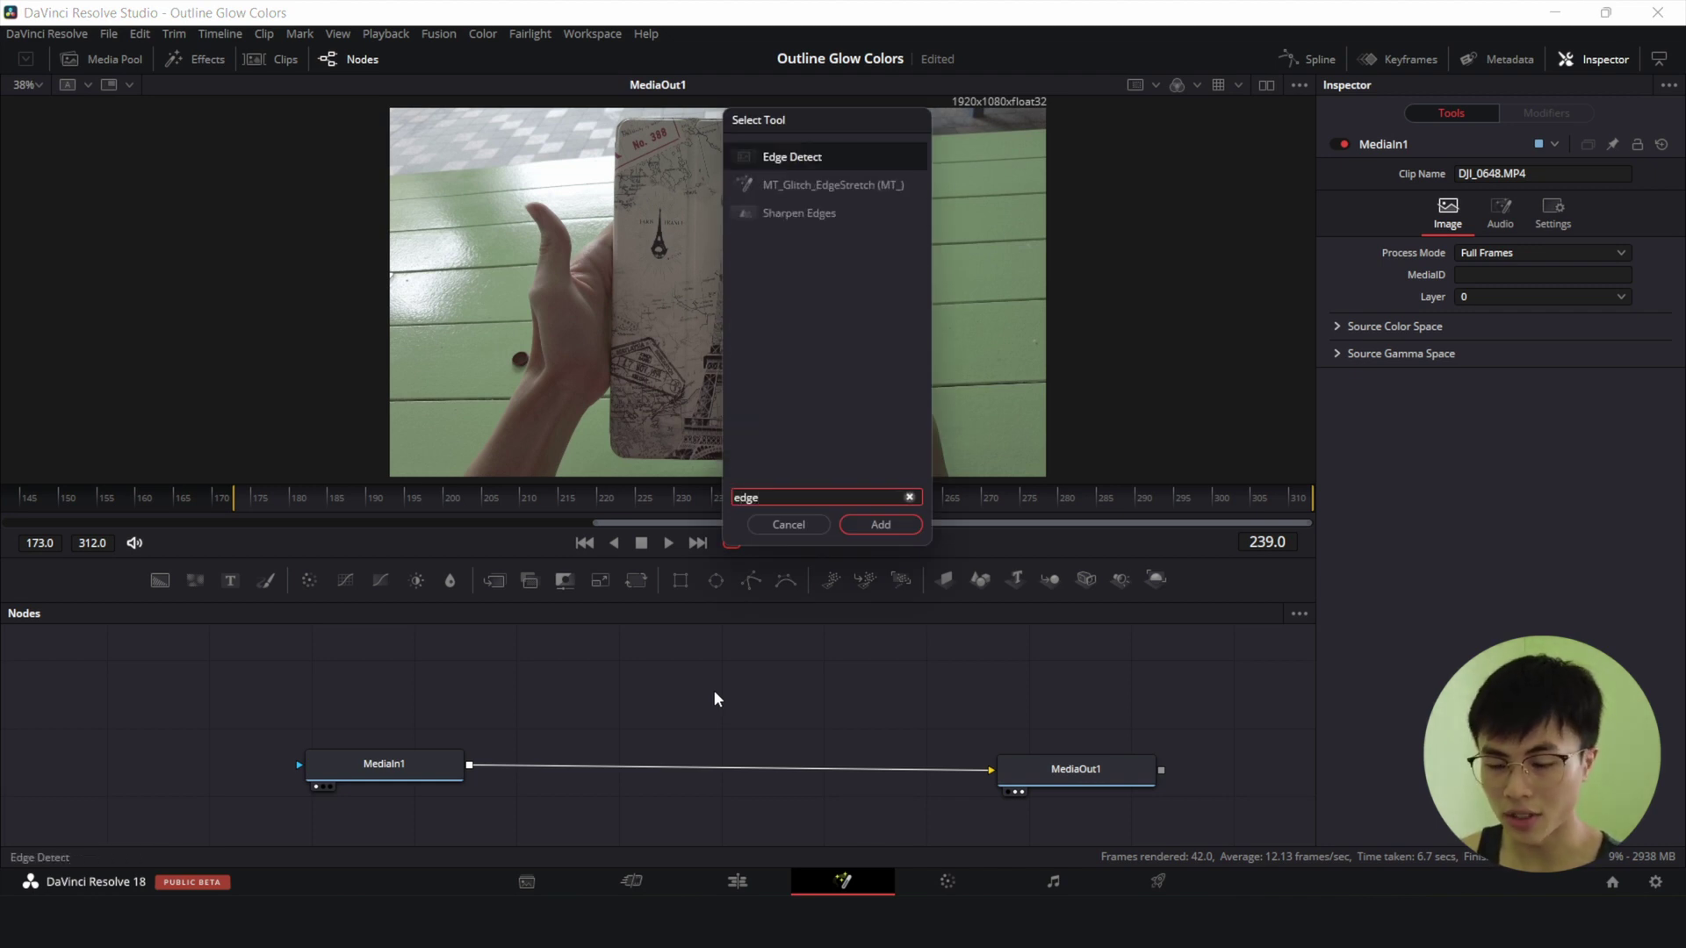
pyautogui.press('Return')
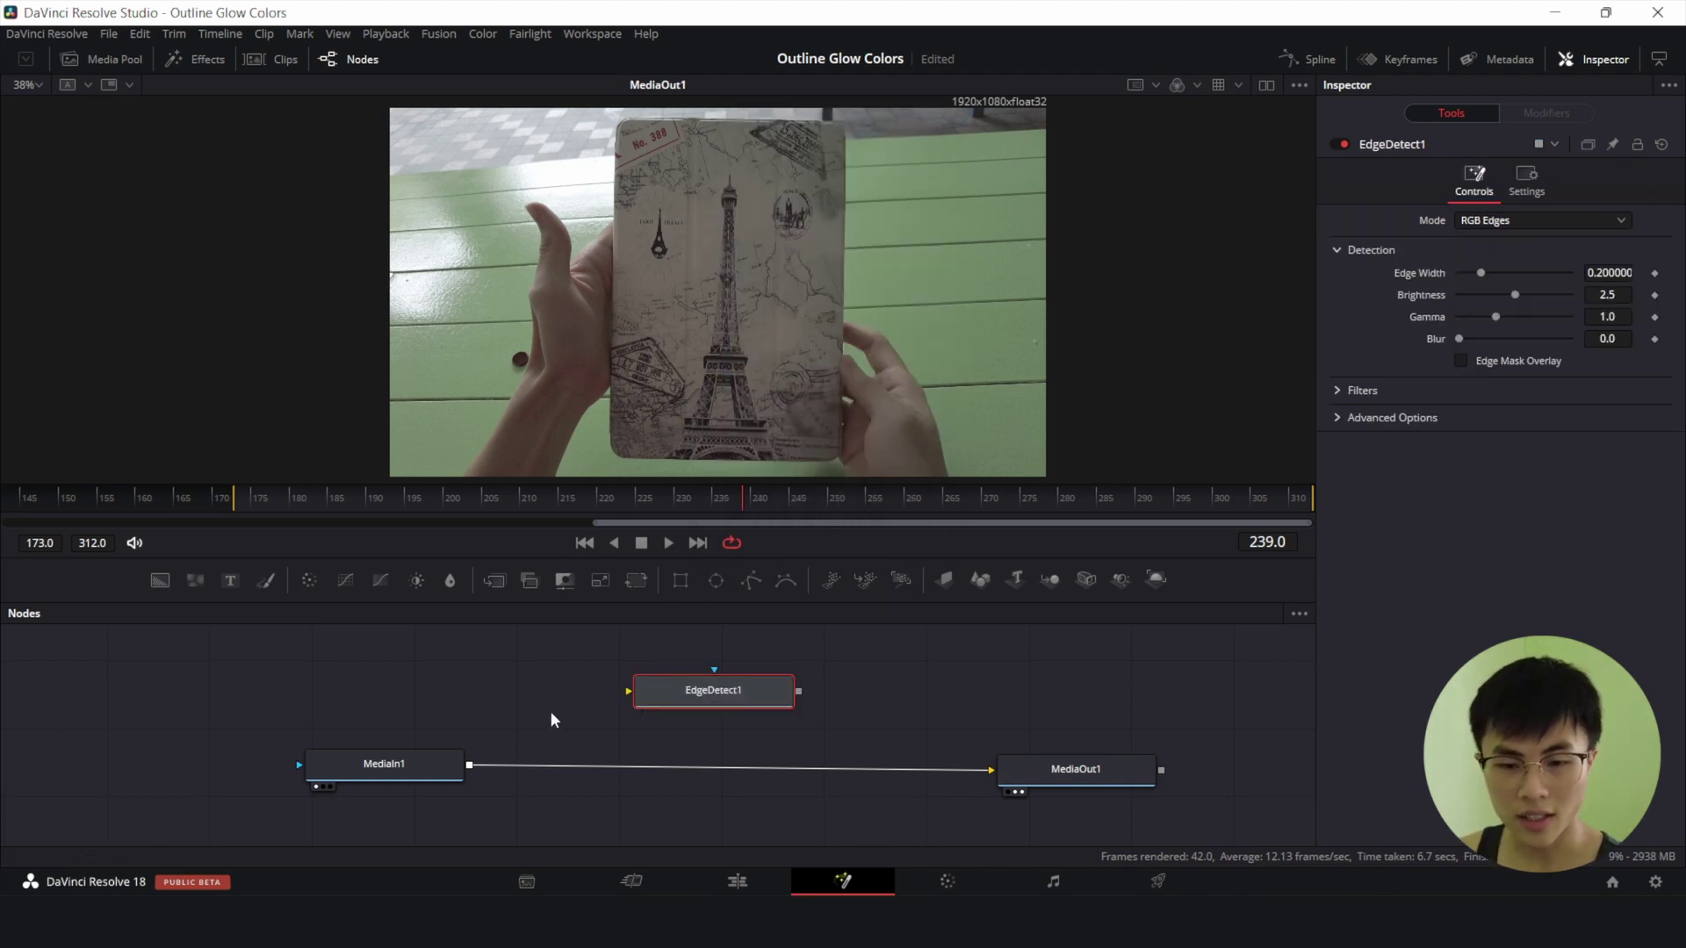
pyautogui.moveTo(613, 720); pyautogui.dragTo(659, 683)
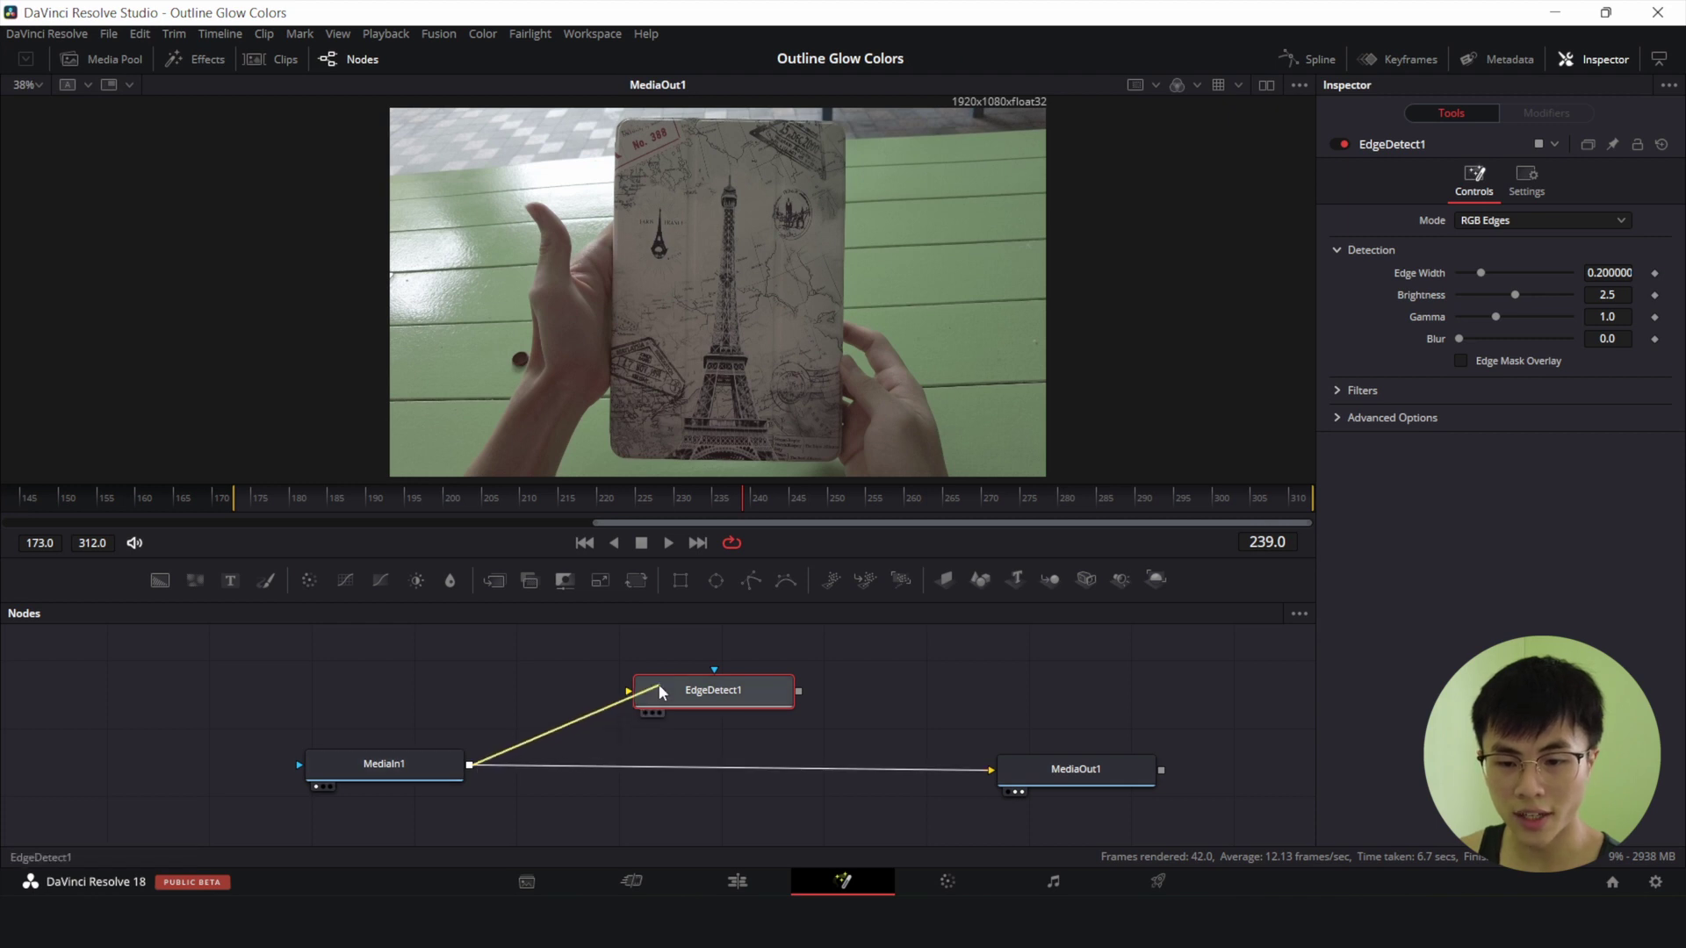
pyautogui.click(1266, 86)
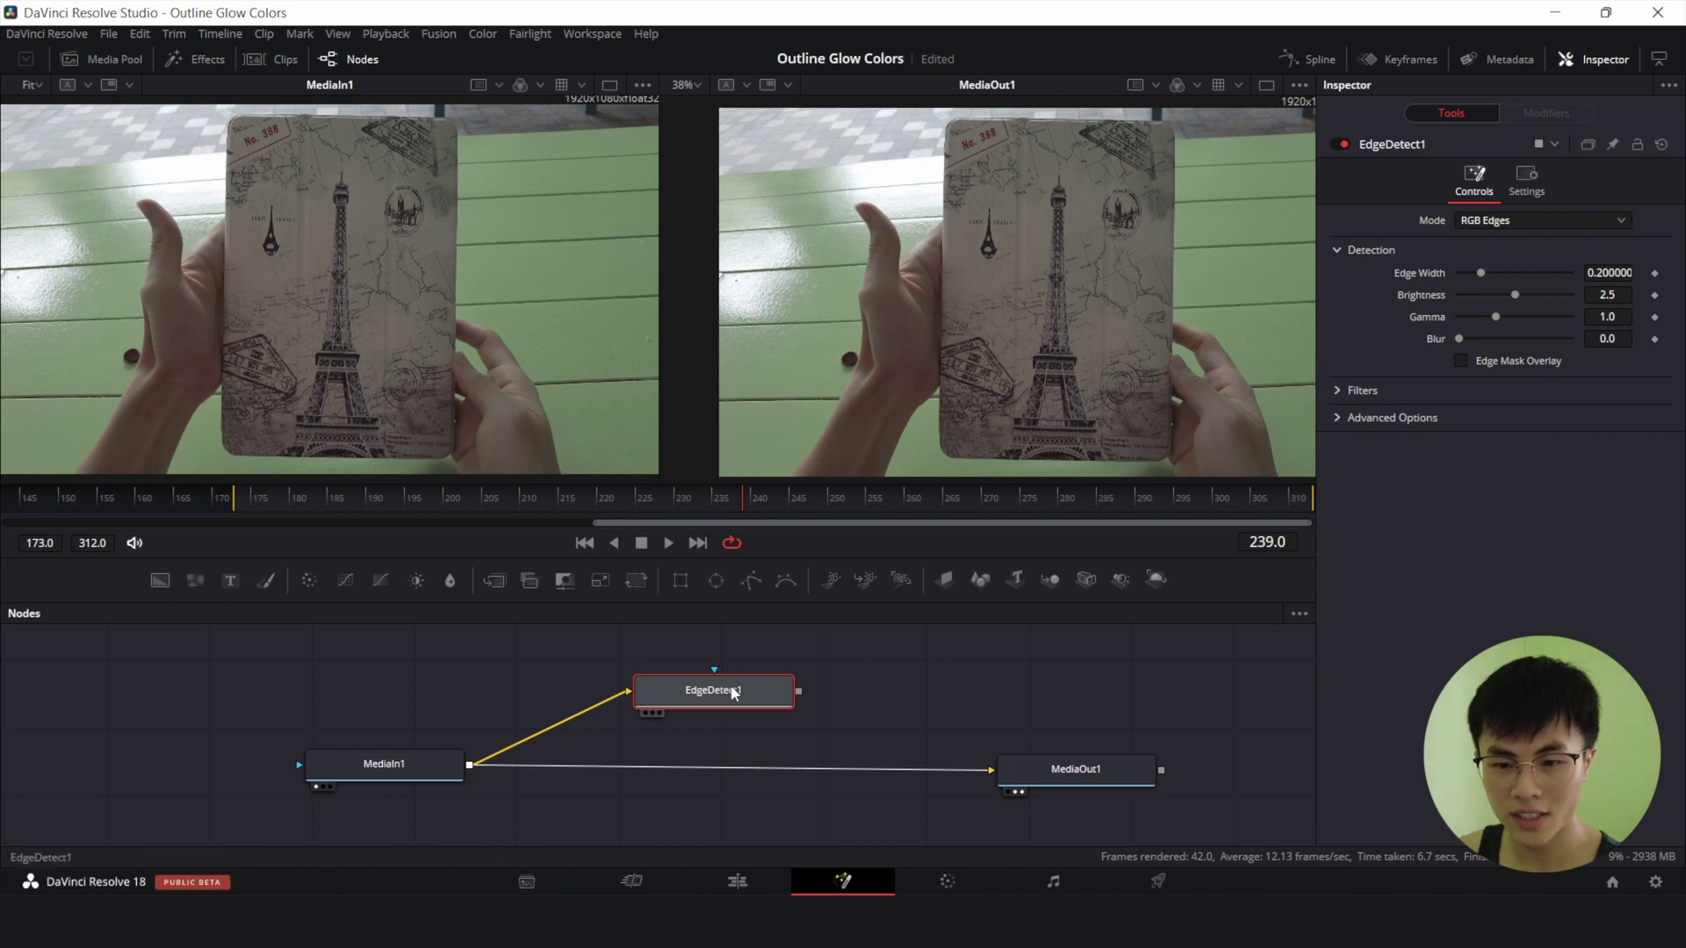
# Show EdgeDetect1 in the left viewer and set its mode to Grayscale Edges.
pyautogui.press('1')
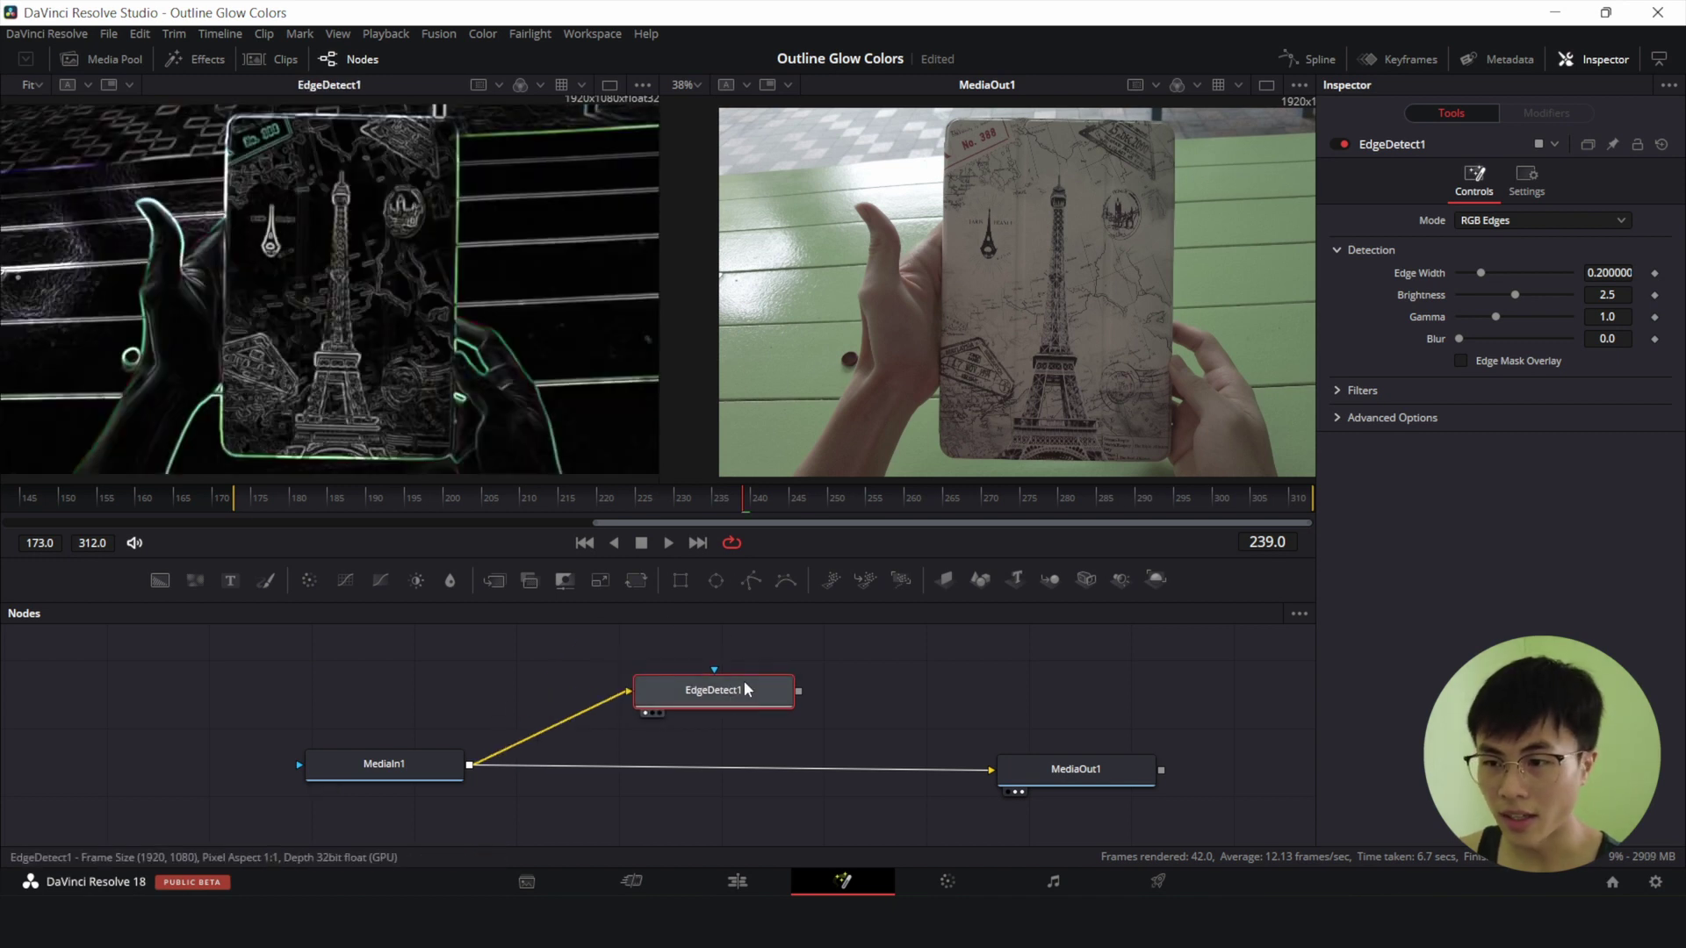
pyautogui.click(1504, 224)
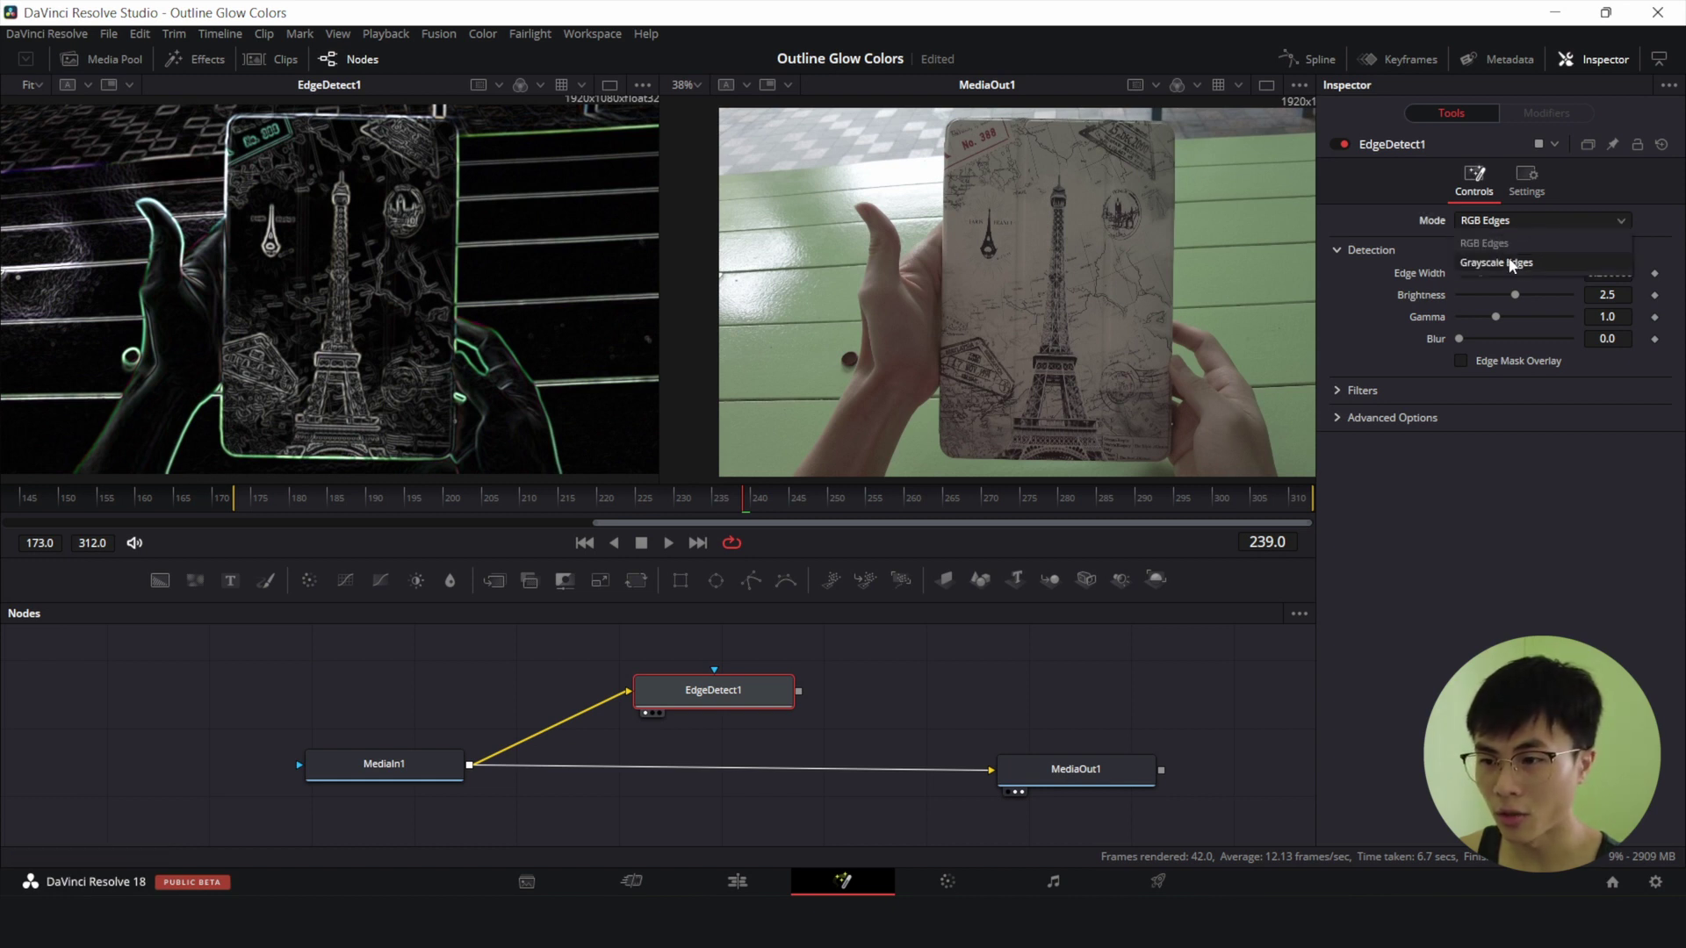
pyautogui.click(1508, 260)
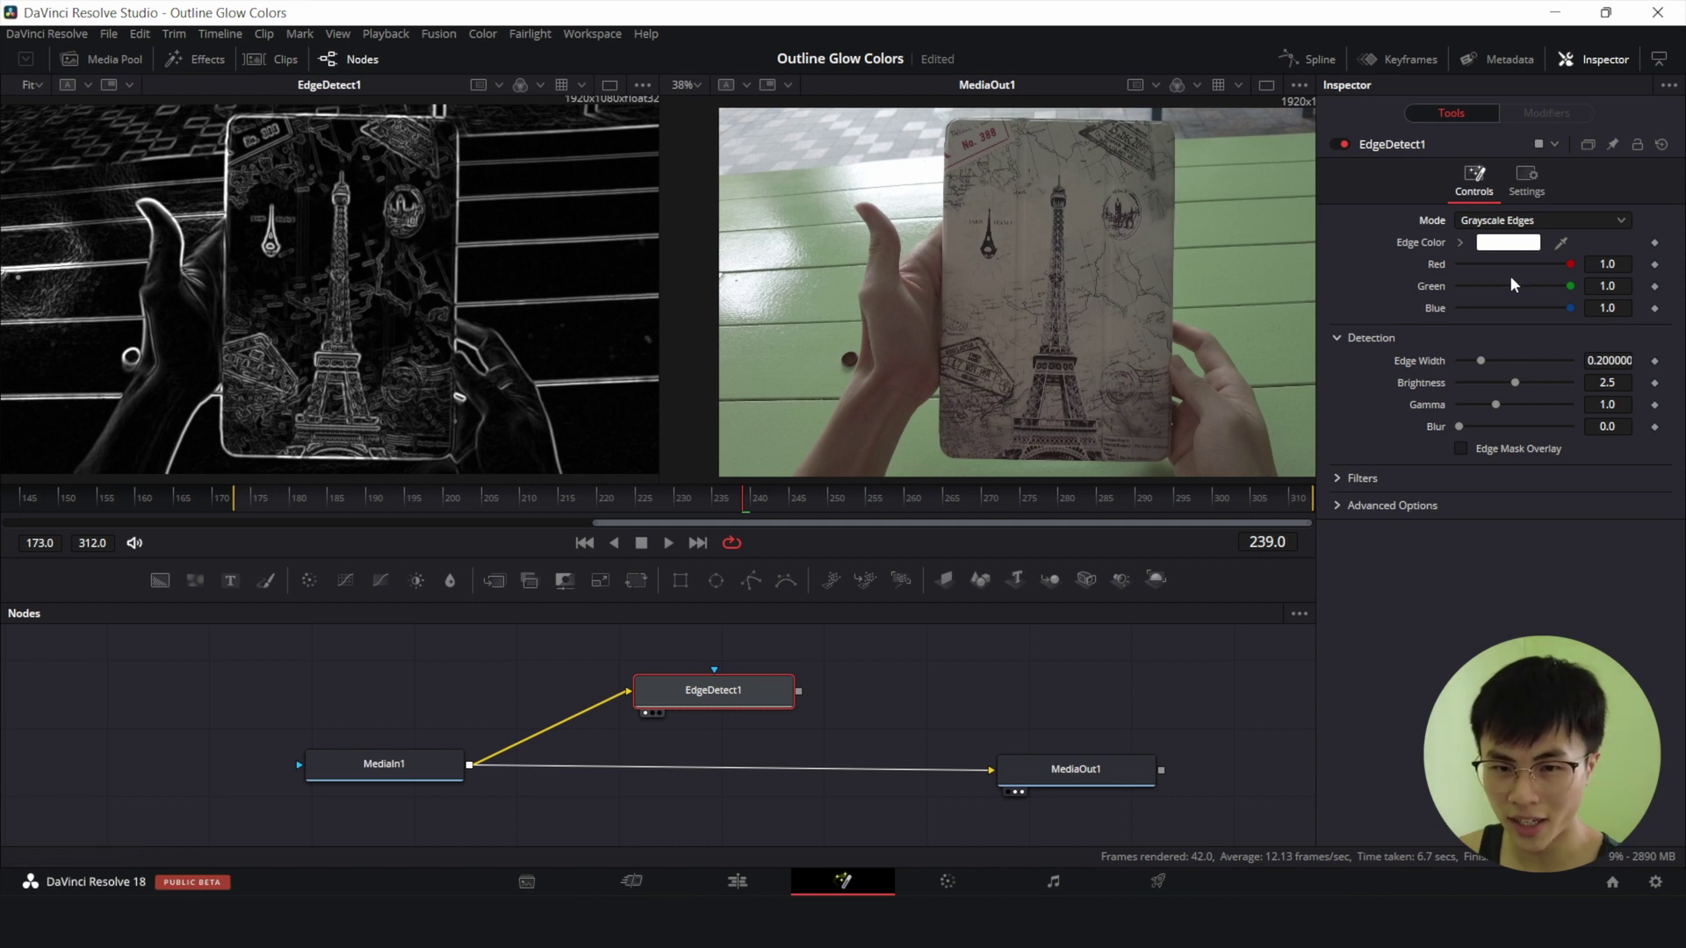
# Colour the edges pure red and merge them onto the MediaIn1 footage.
pyautogui.click(1508, 246)
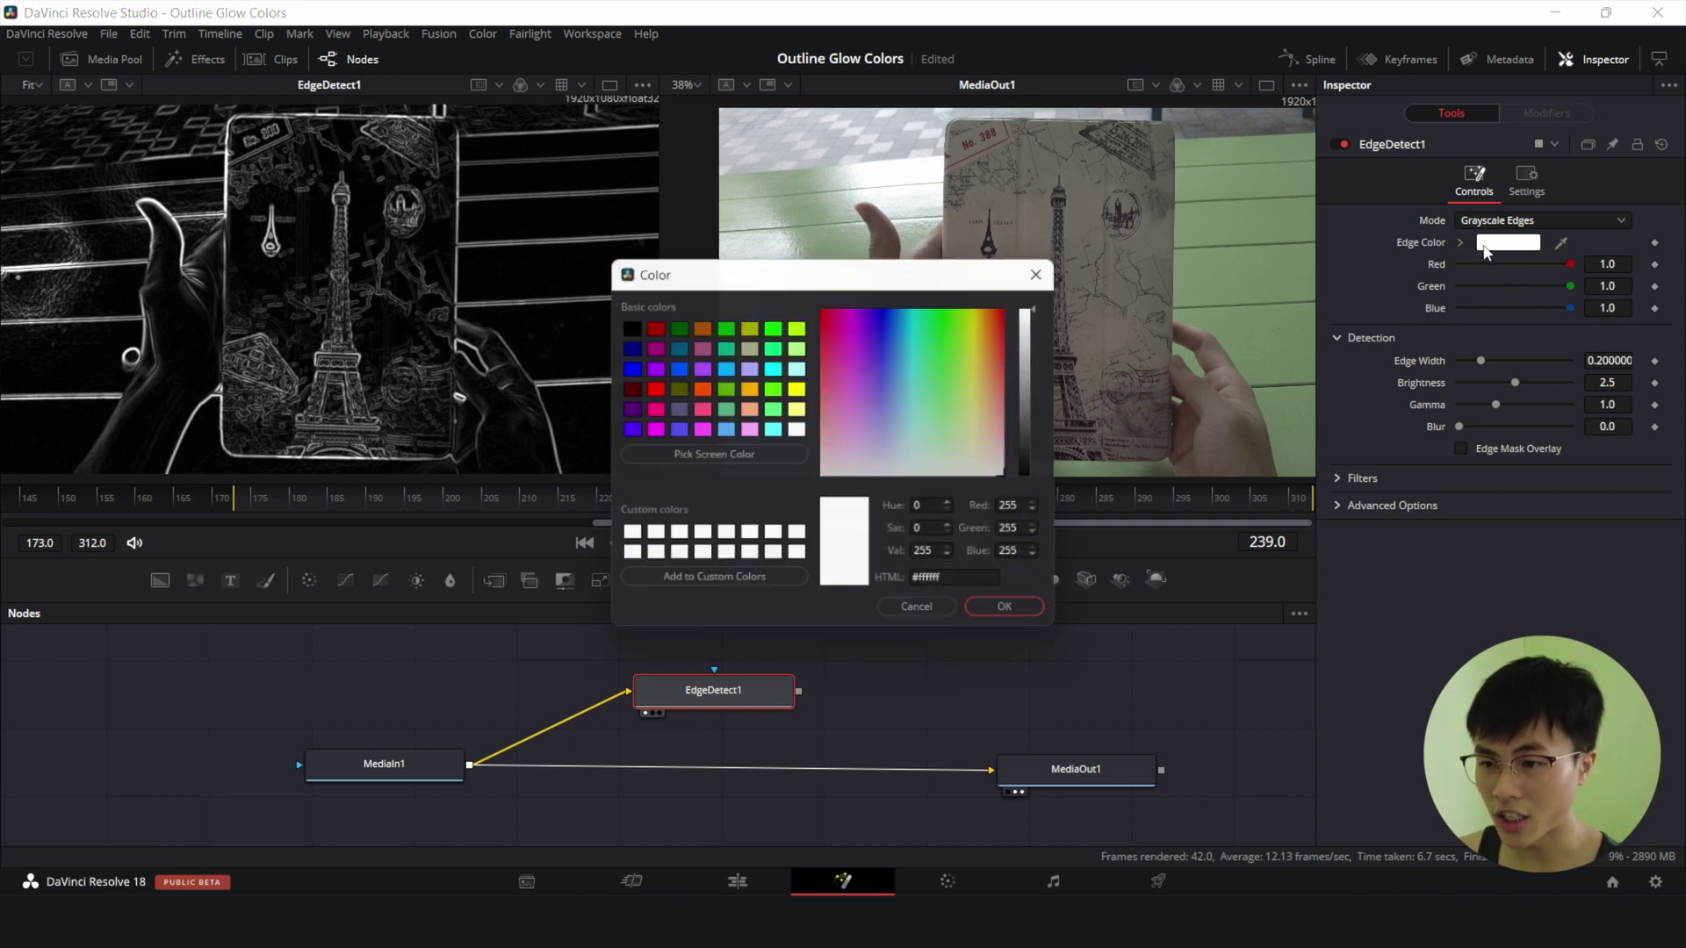
pyautogui.click(652, 386)
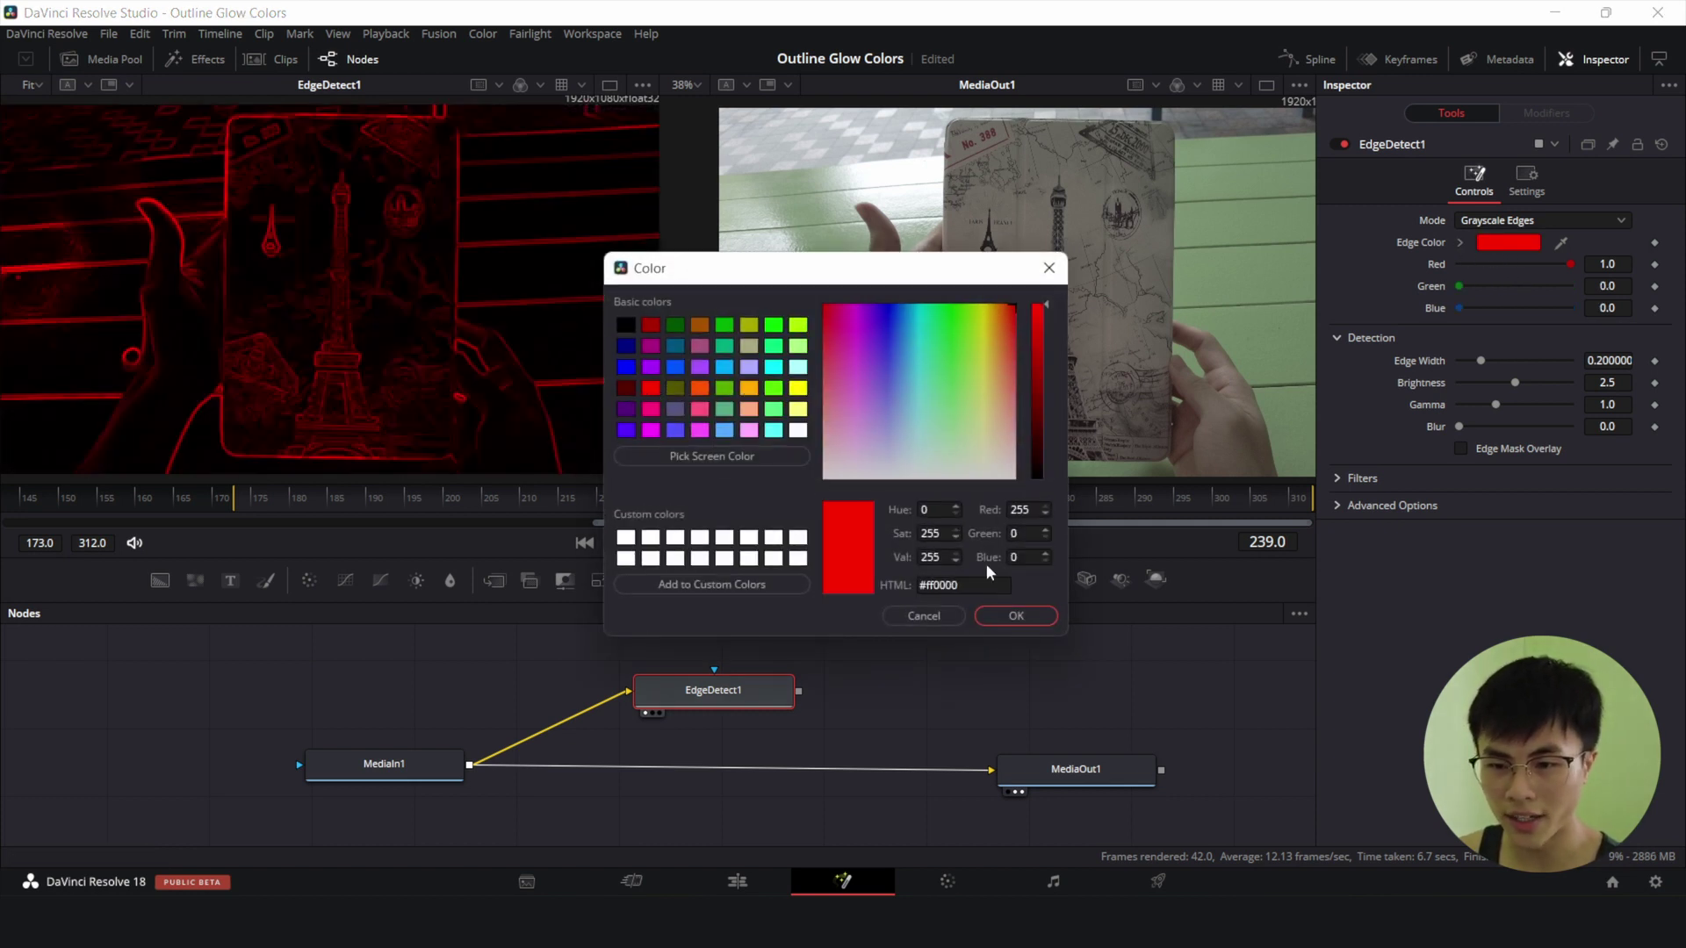
pyautogui.click(1016, 616)
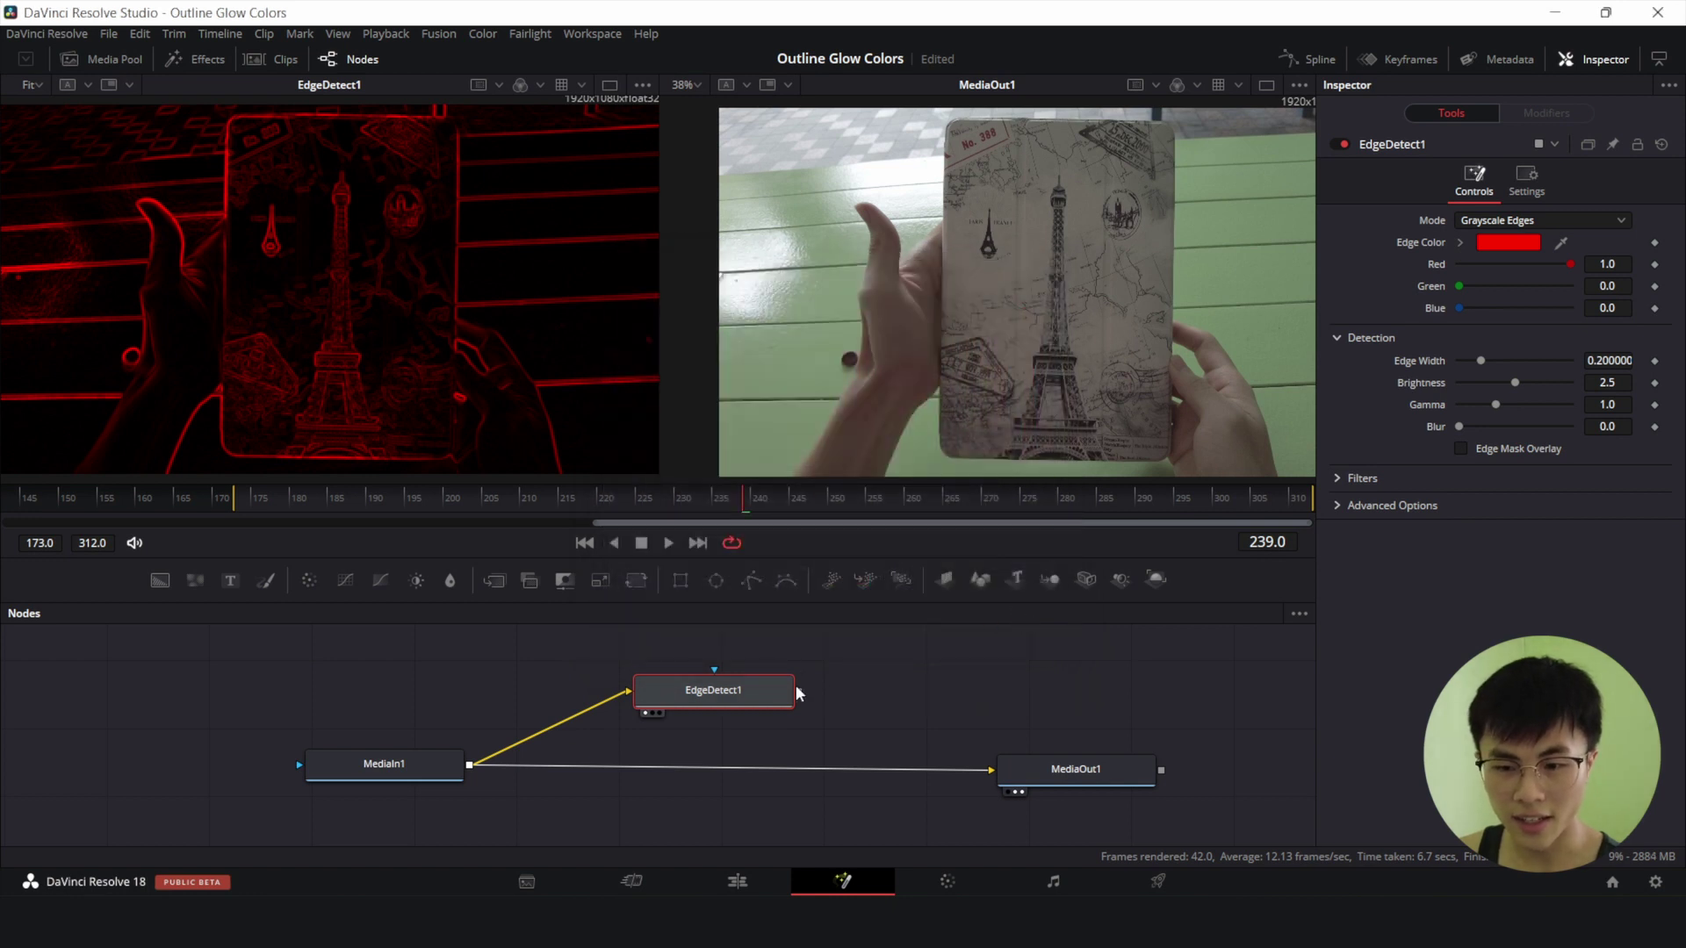
pyautogui.moveTo(801, 698); pyautogui.dragTo(472, 765)
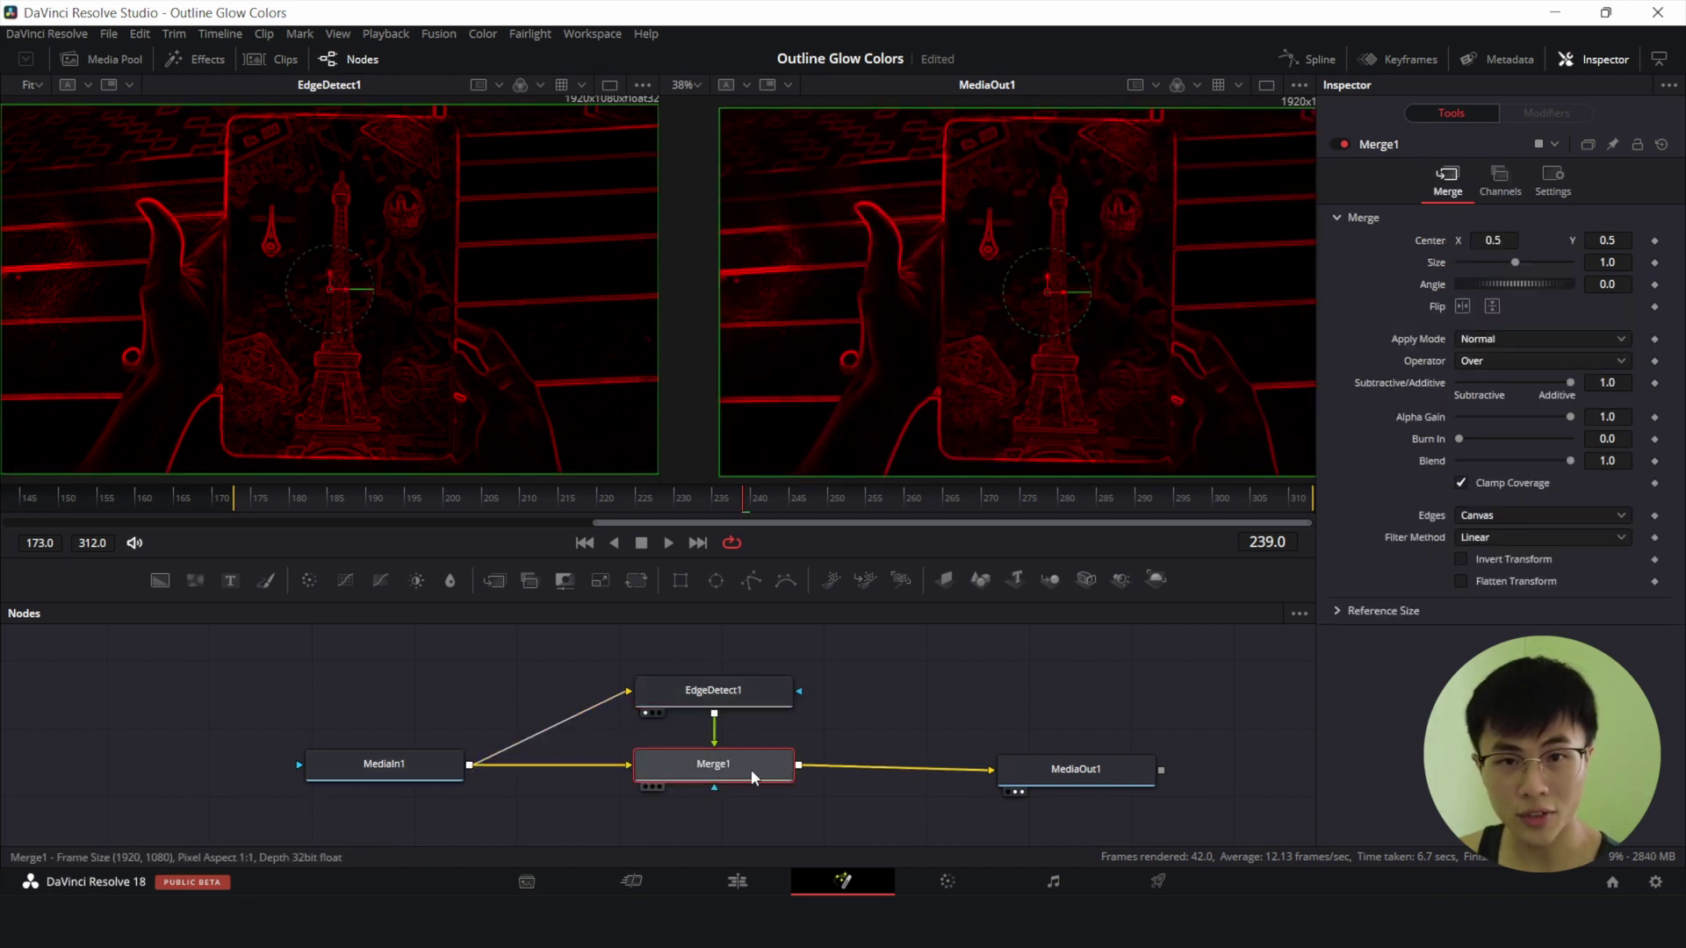
# Set Merge1's Apply Mode to Lighten so thin red outlines show over the footage.
pyautogui.click(1499, 337)
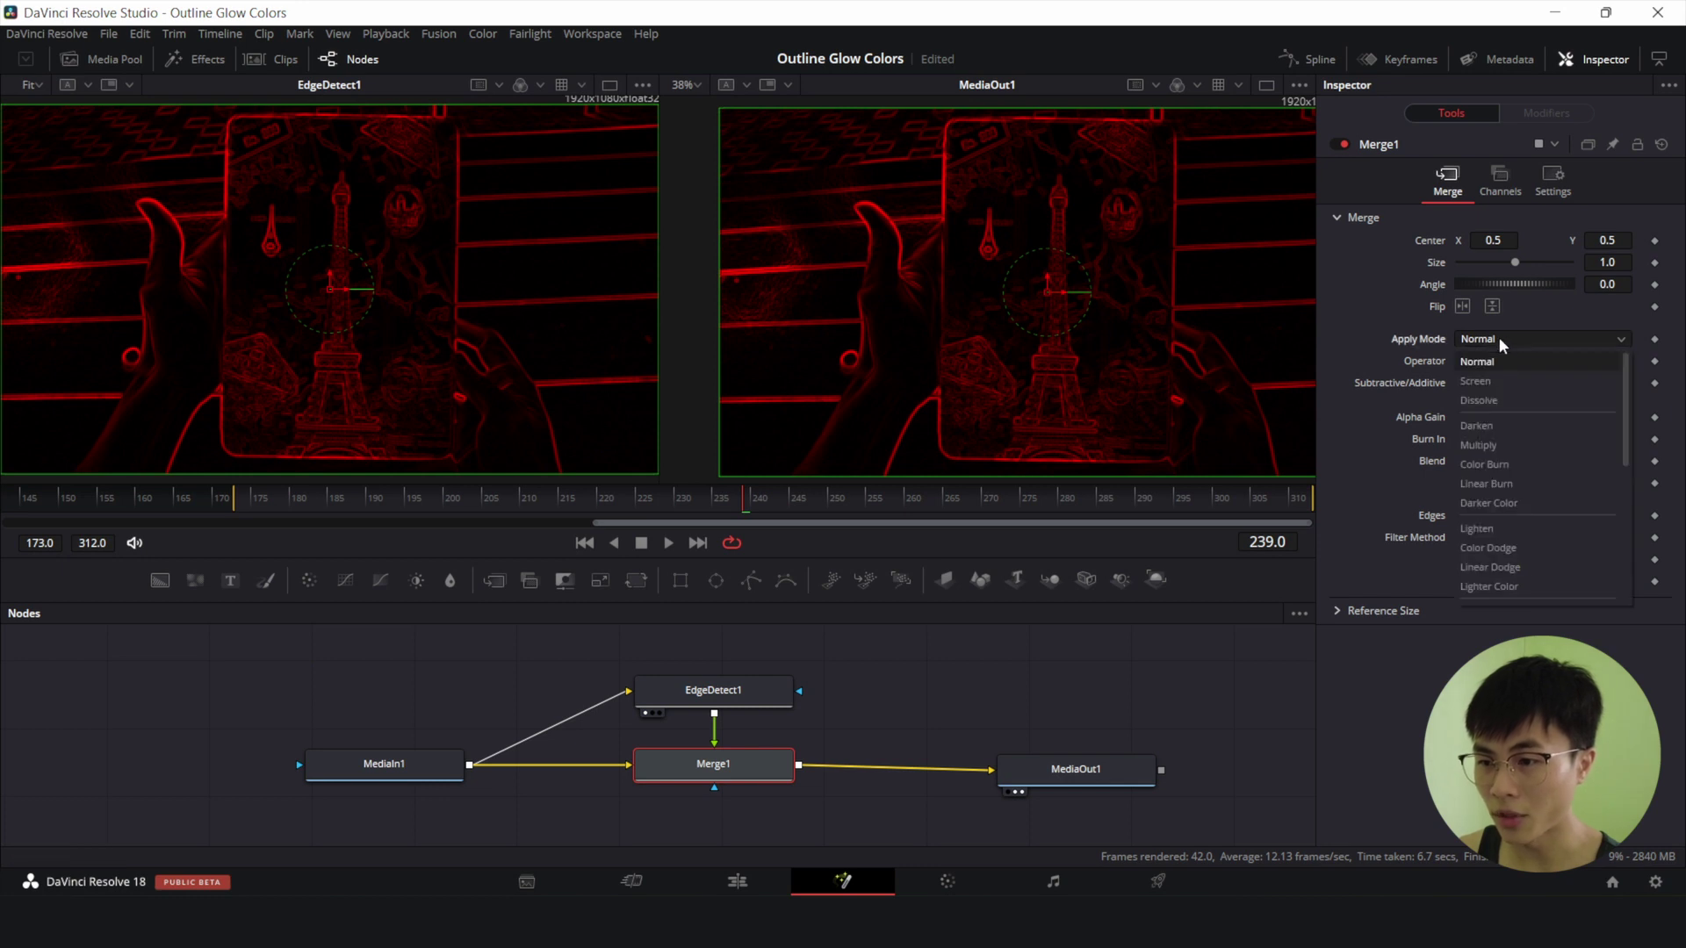
pyautogui.click(1512, 524)
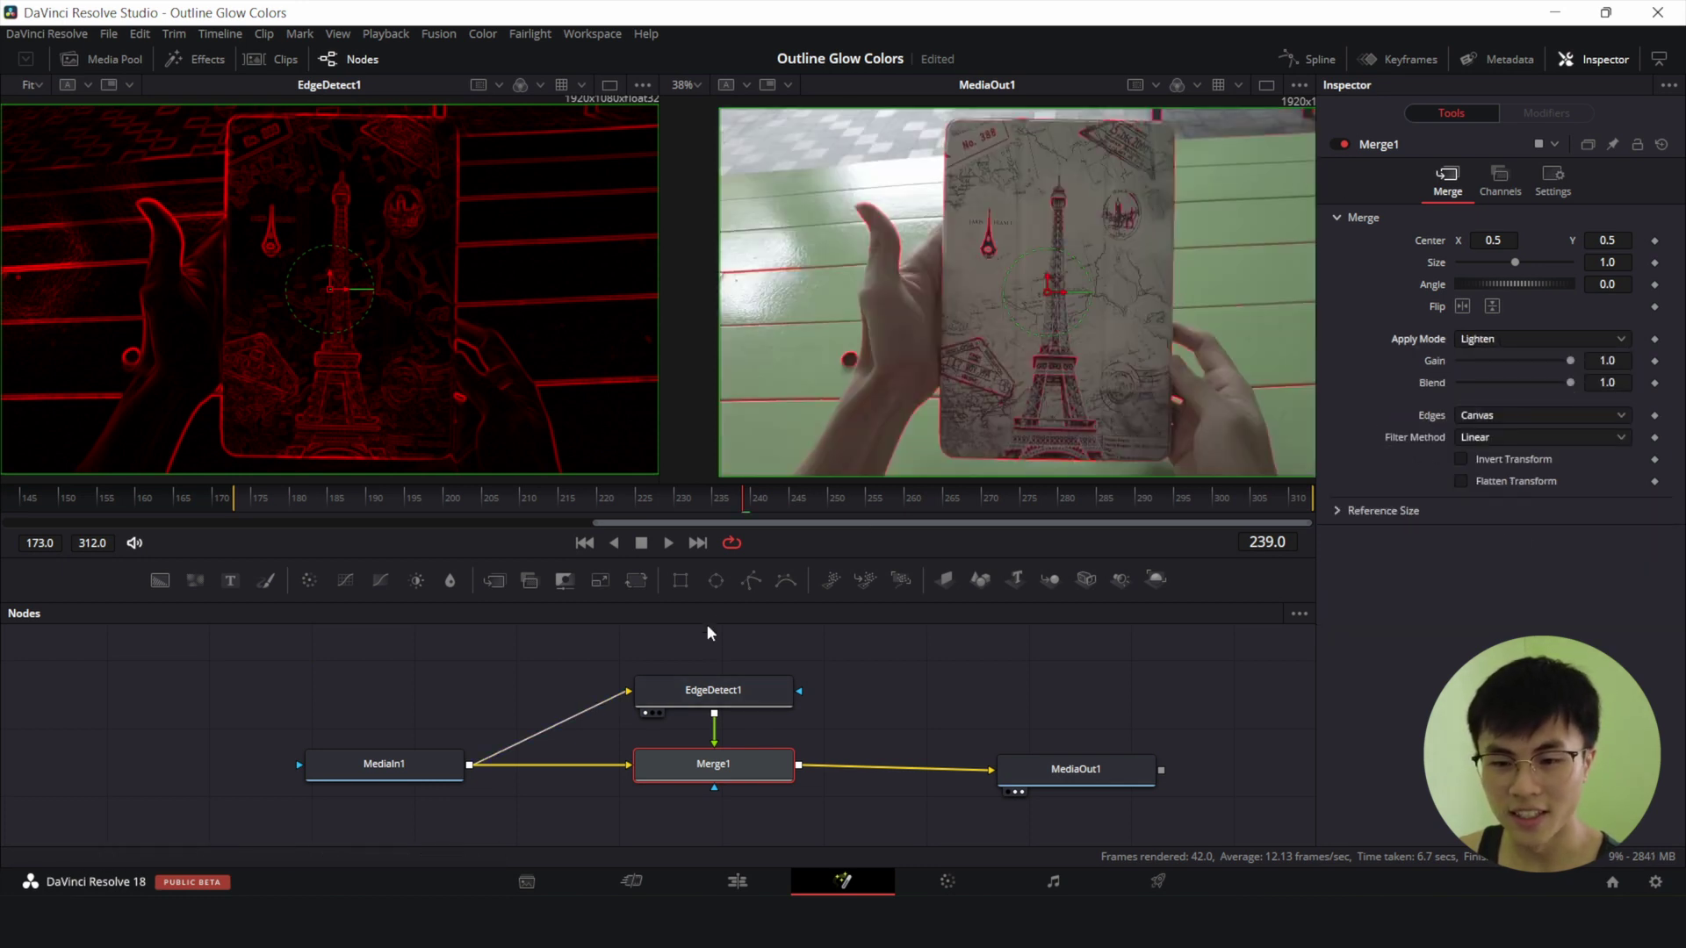
pyautogui.click(736, 692)
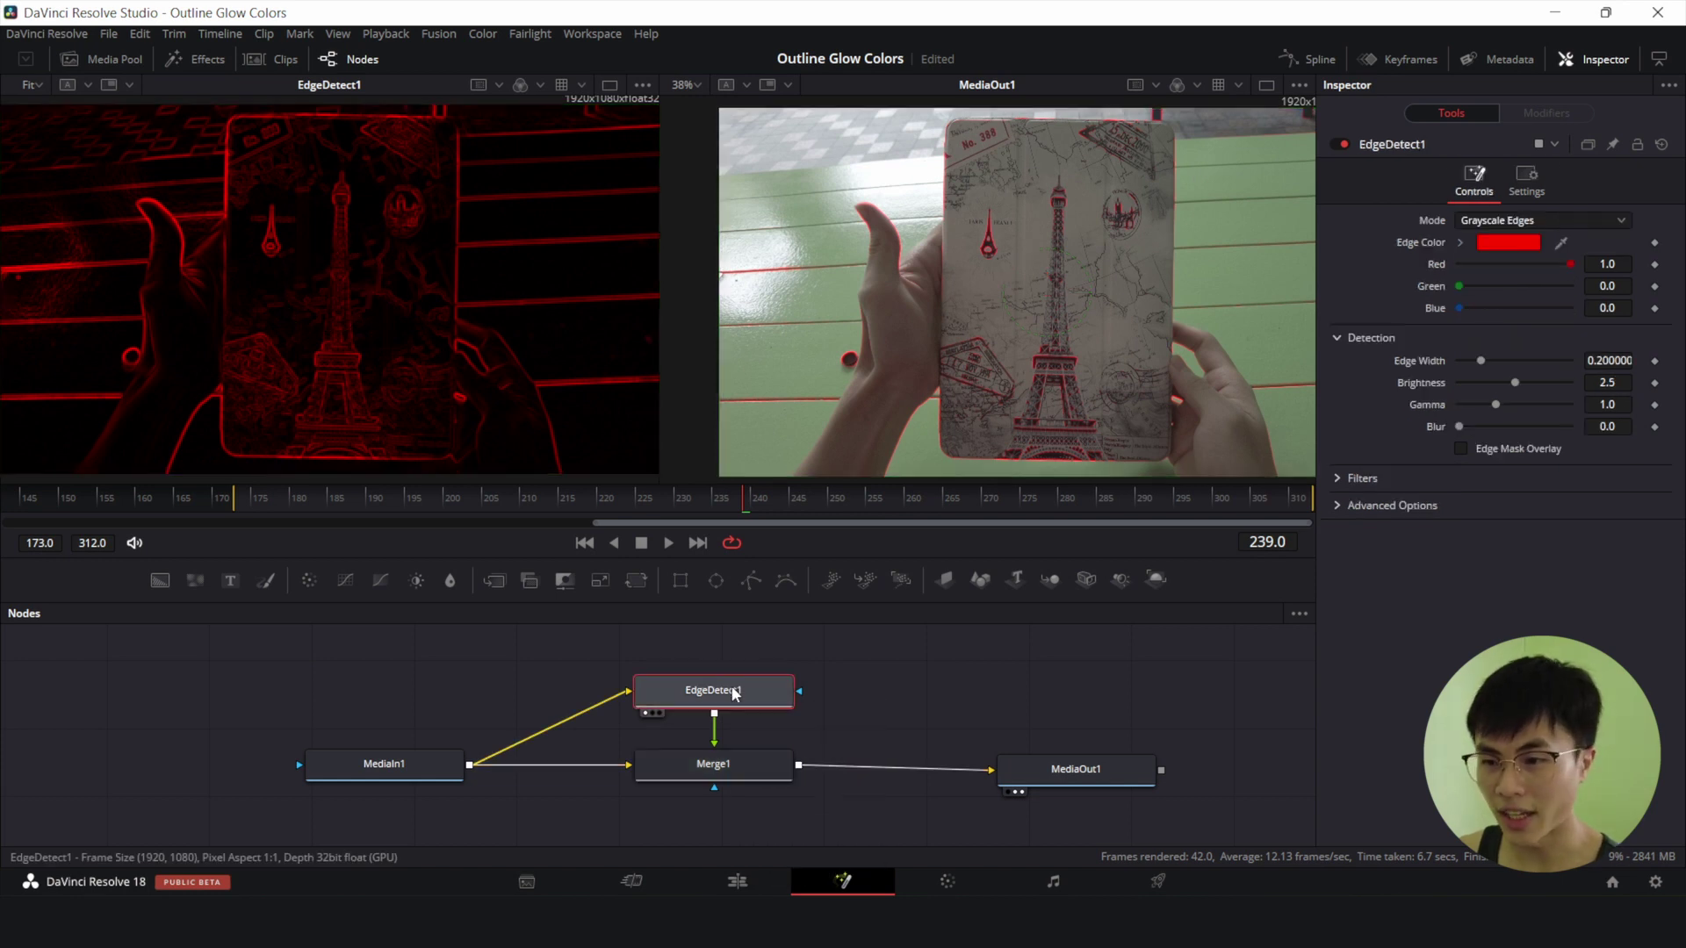
# Use a single viewer and set Edge Width 0.055, Brightness 3.189, Gamma 0.843.
pyautogui.scroll(2, 1219, 316)
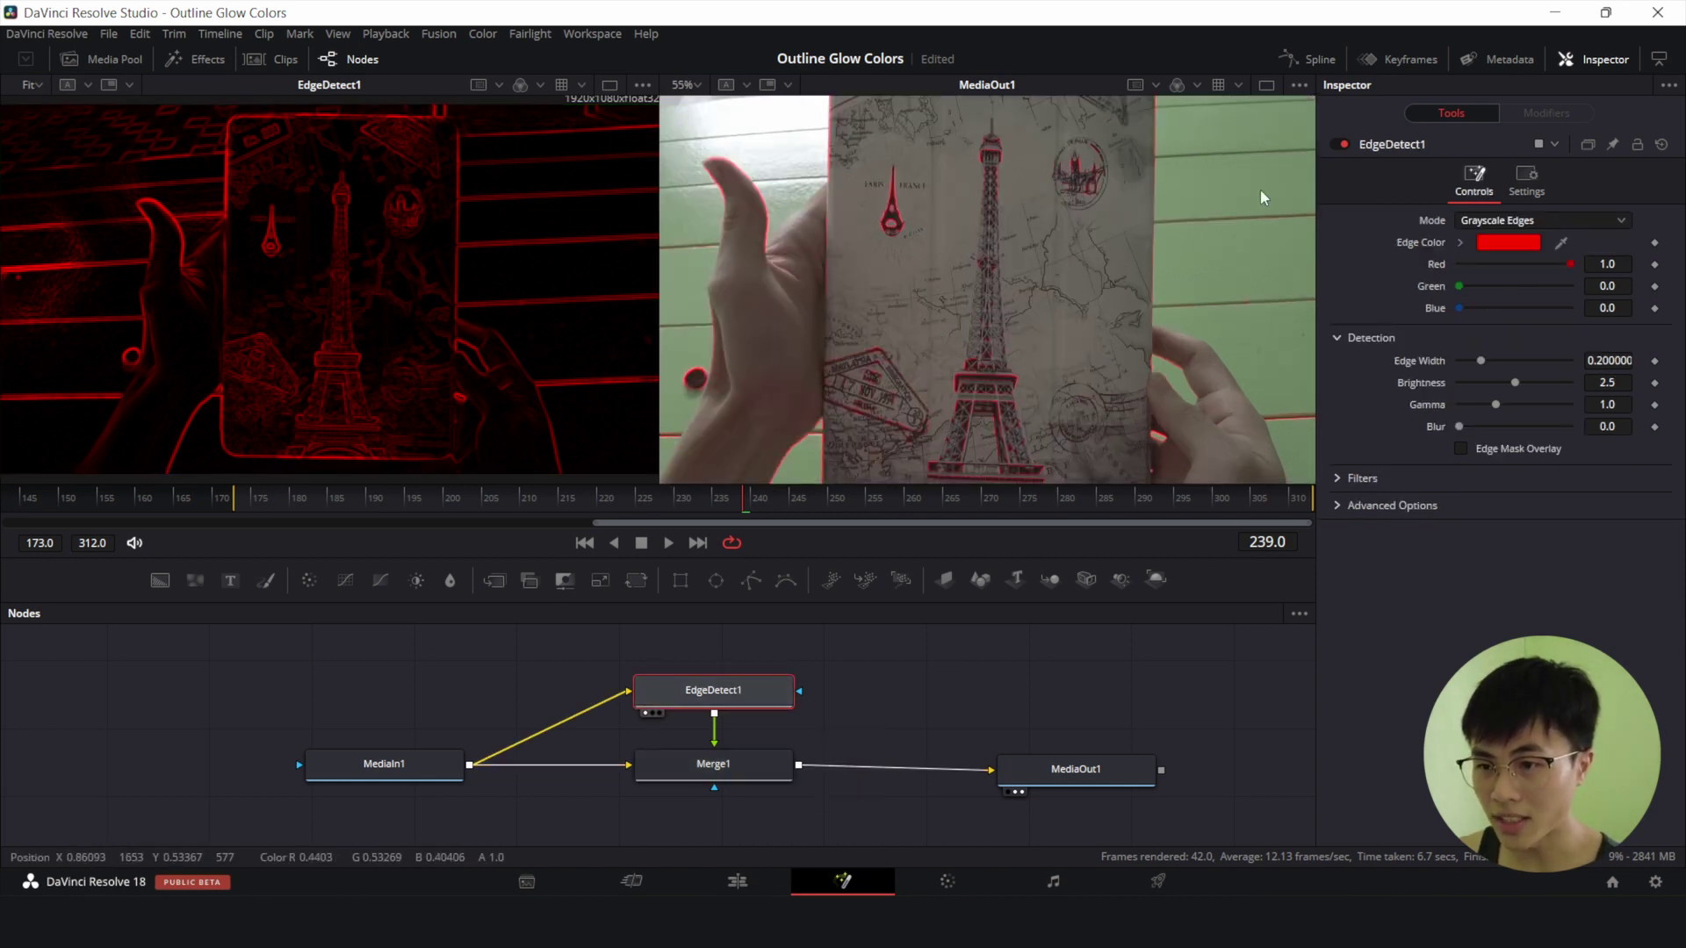
pyautogui.click(1266, 86)
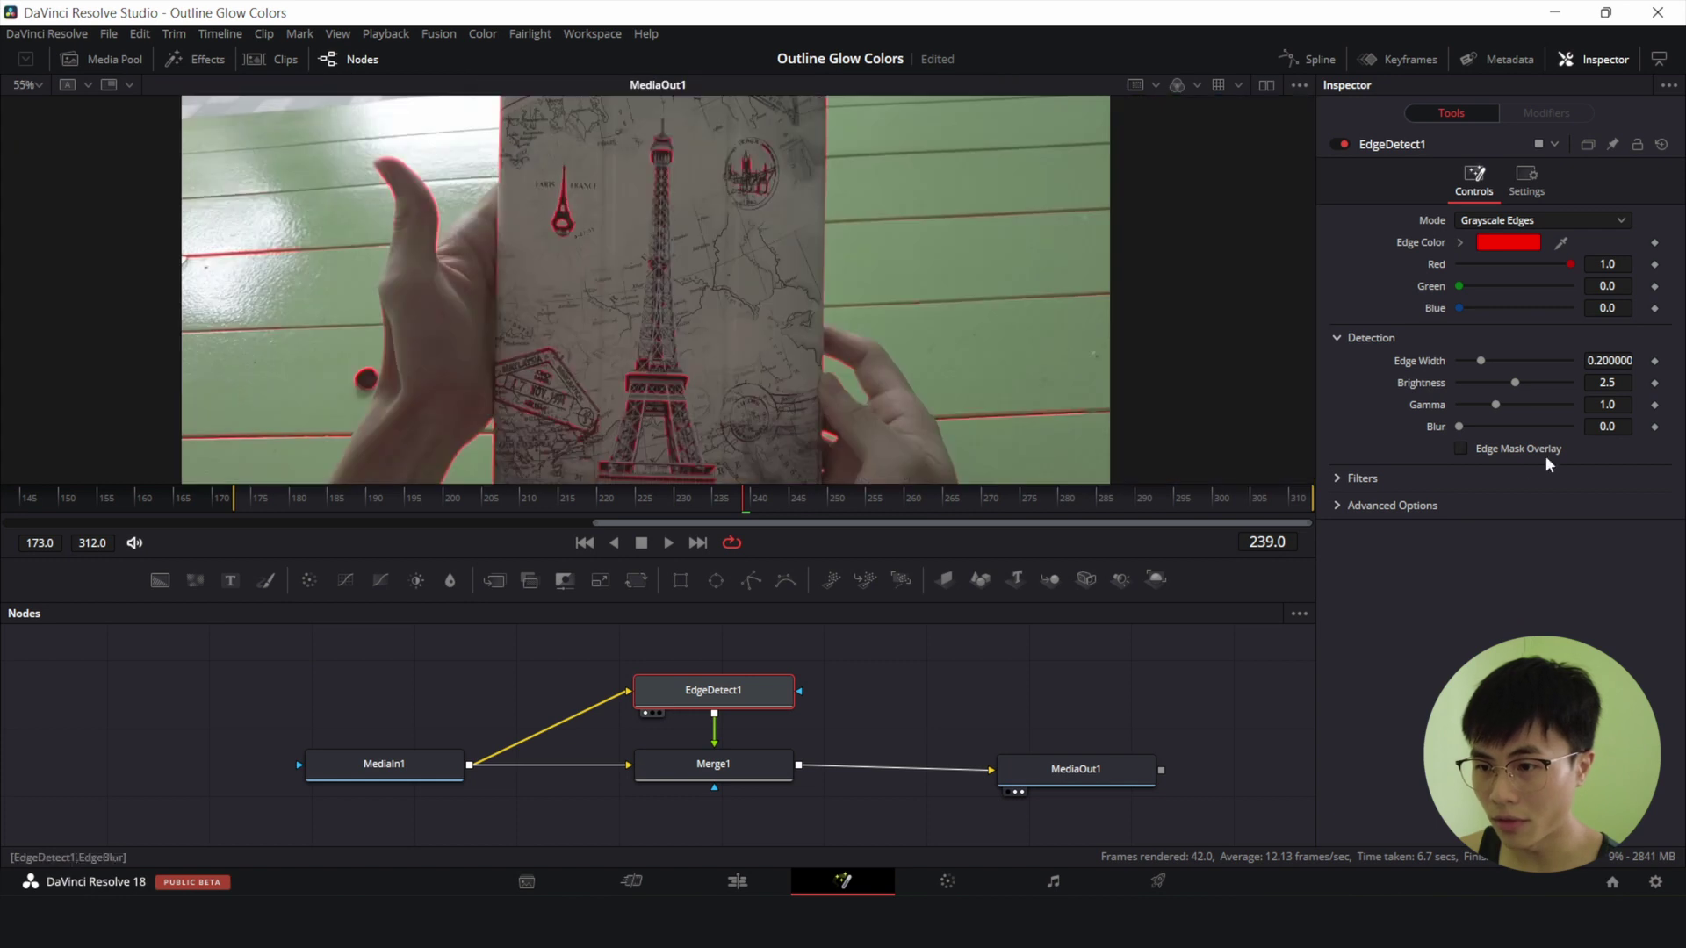
pyautogui.moveTo(1480, 361); pyautogui.dragTo(1531, 383)
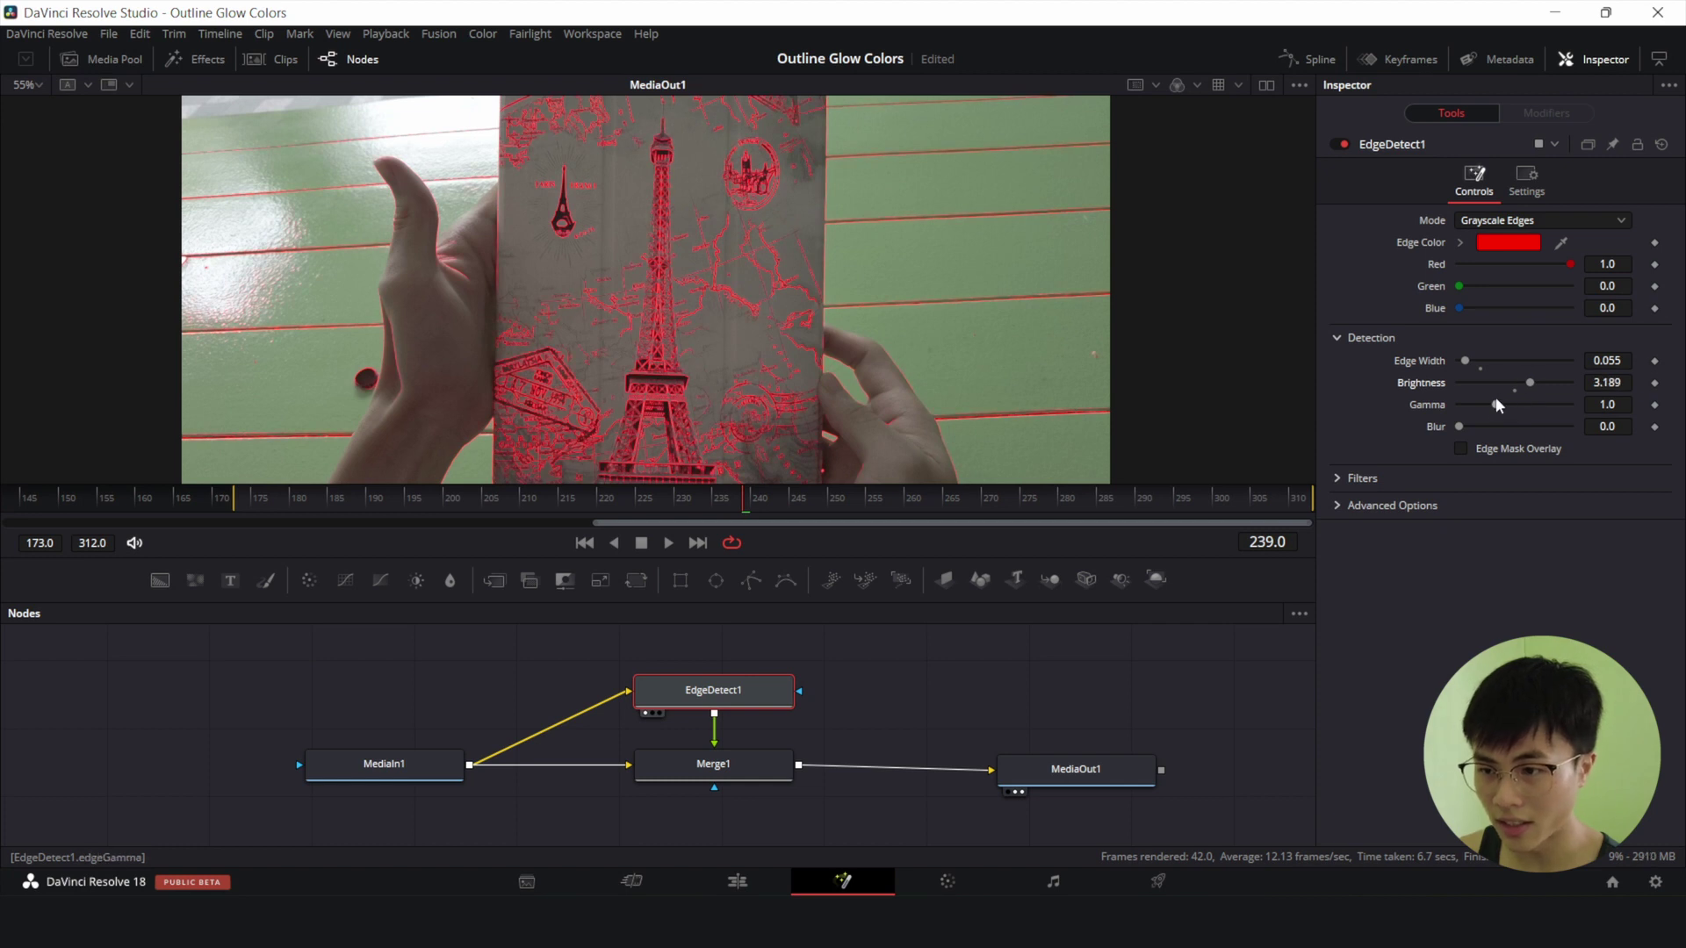
pyautogui.scroll(-2, 1024, 292)
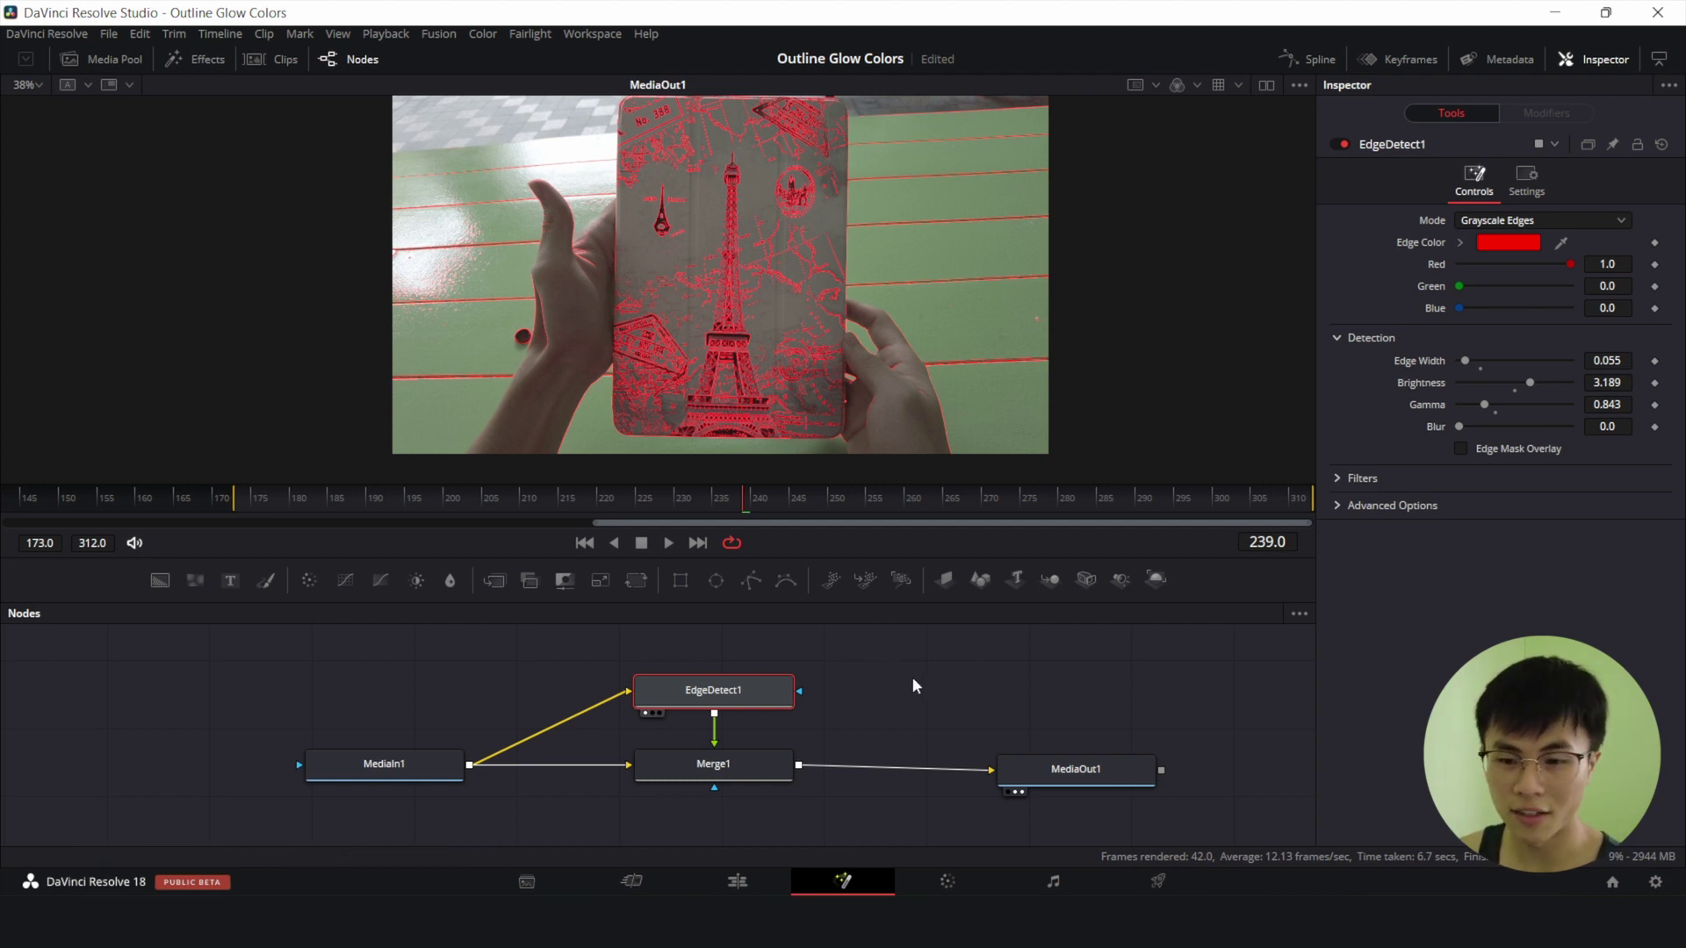
pyautogui.scroll(1, 920, 740)
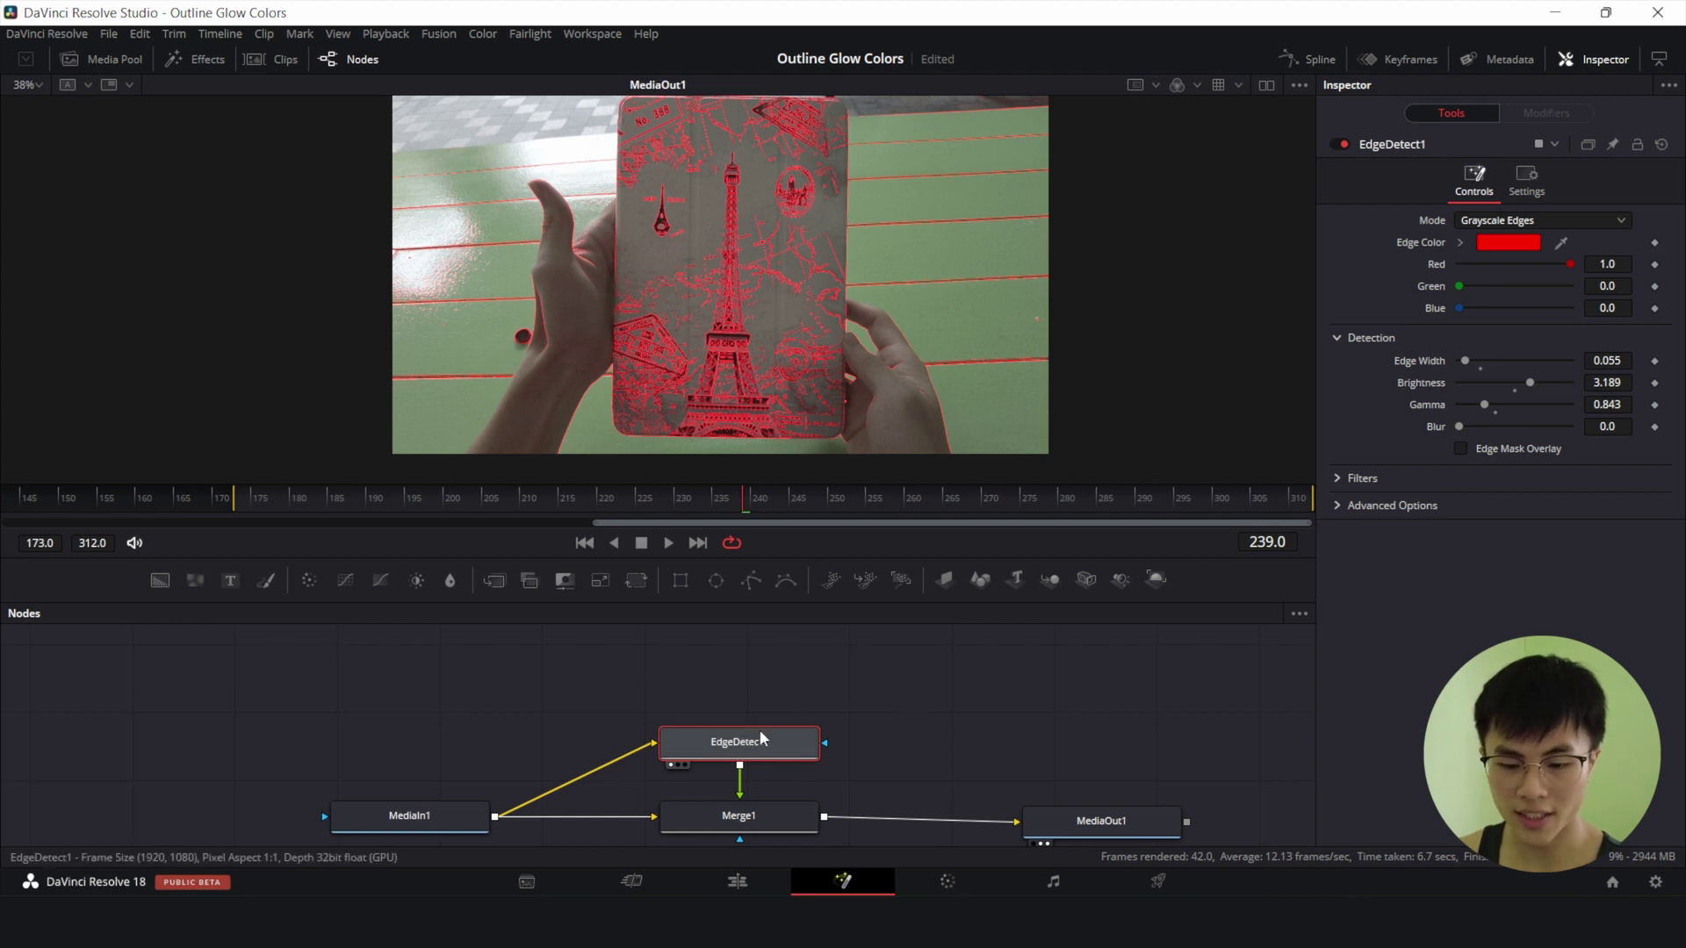
pyautogui.hotkey('shift', 'space')
# Add a Polygon mask to EdgeDetect1 and draw a closed shape around the Eiffel Tower.
pyautogui.write('poly')
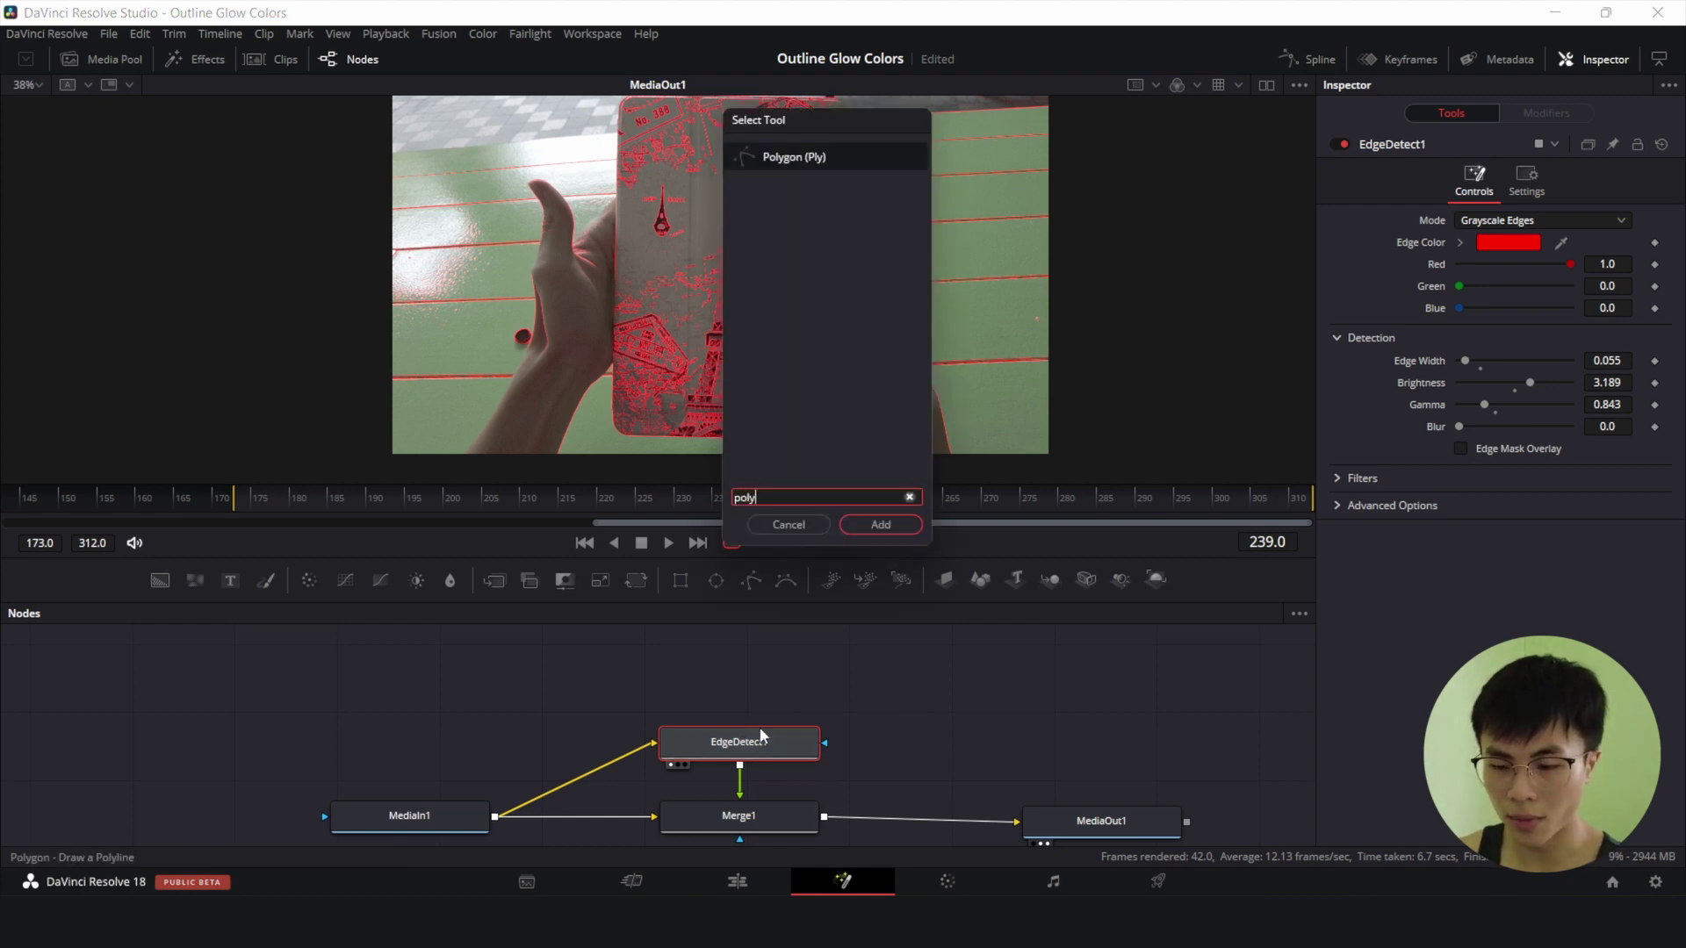
pyautogui.press('Return')
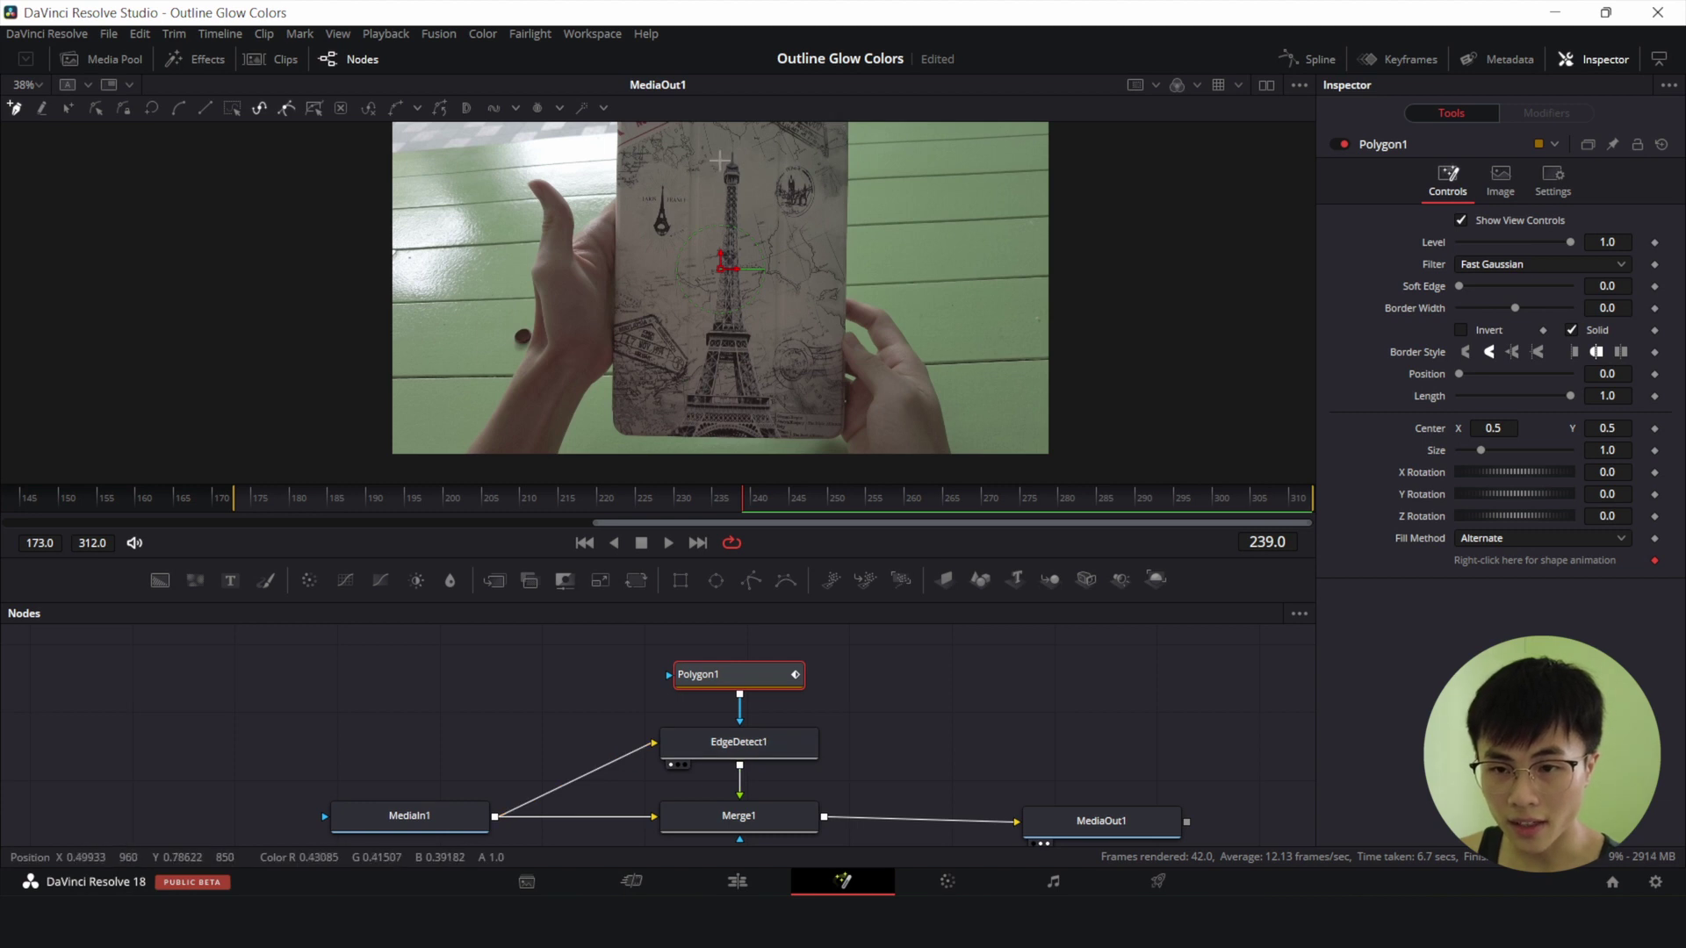
pyautogui.moveTo(717, 157); pyautogui.dragTo(783, 157)
pyautogui.click(692, 339)
pyautogui.click(660, 439)
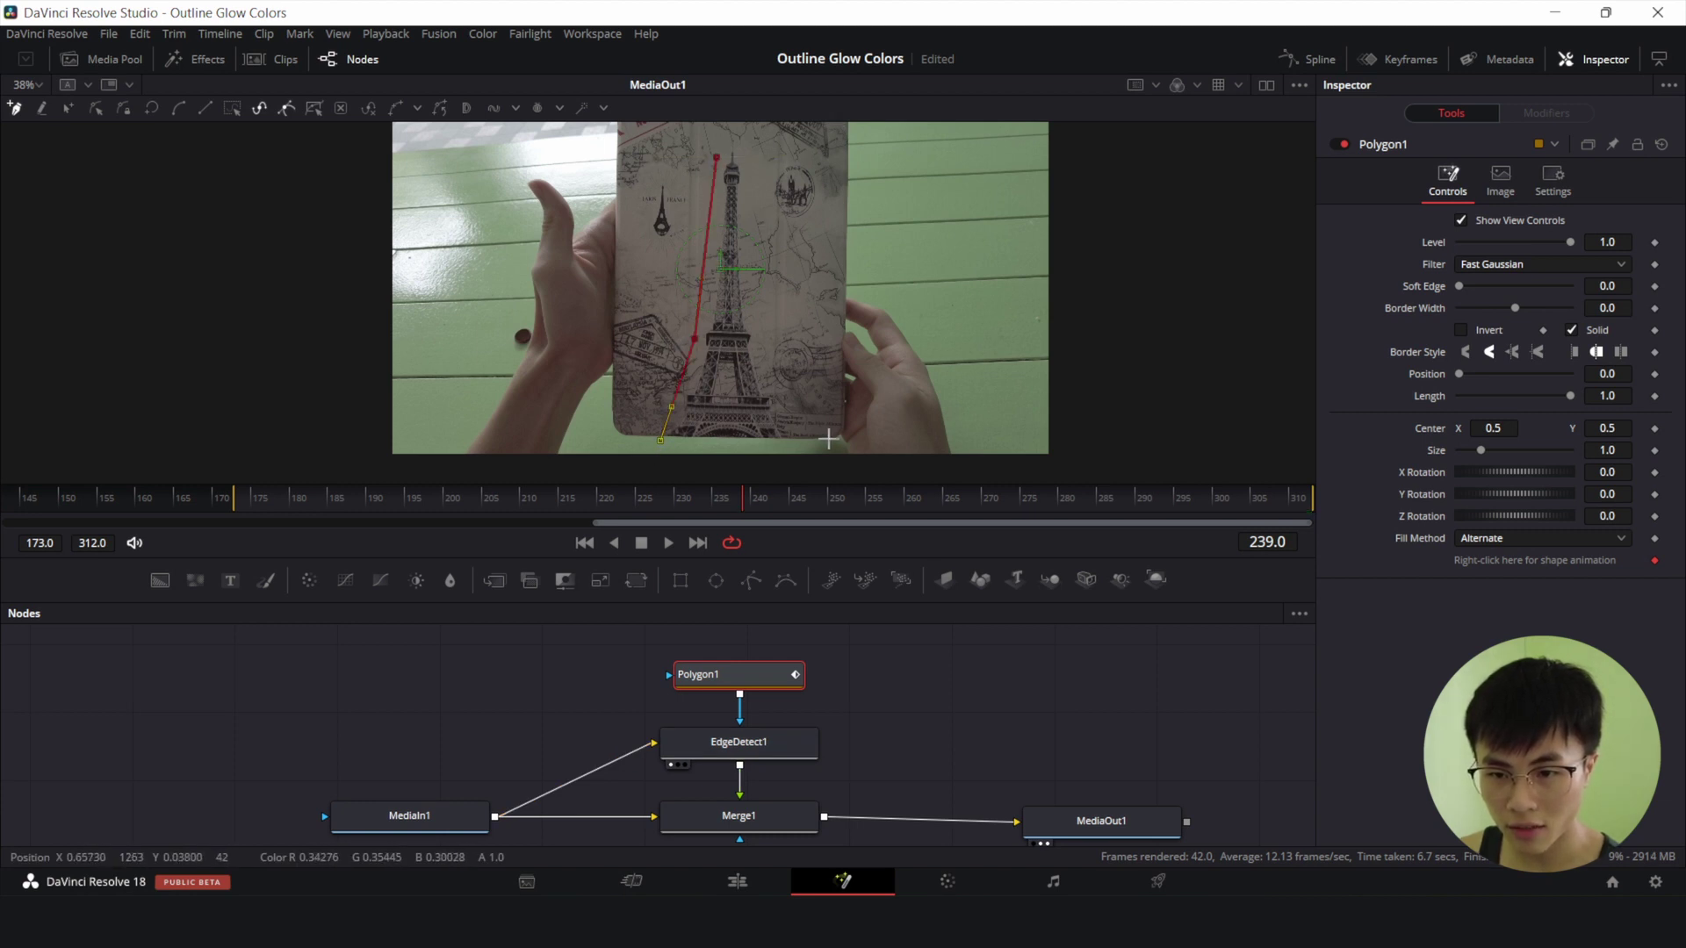
pyautogui.click(802, 446)
pyautogui.moveTo(770, 349); pyautogui.dragTo(763, 330)
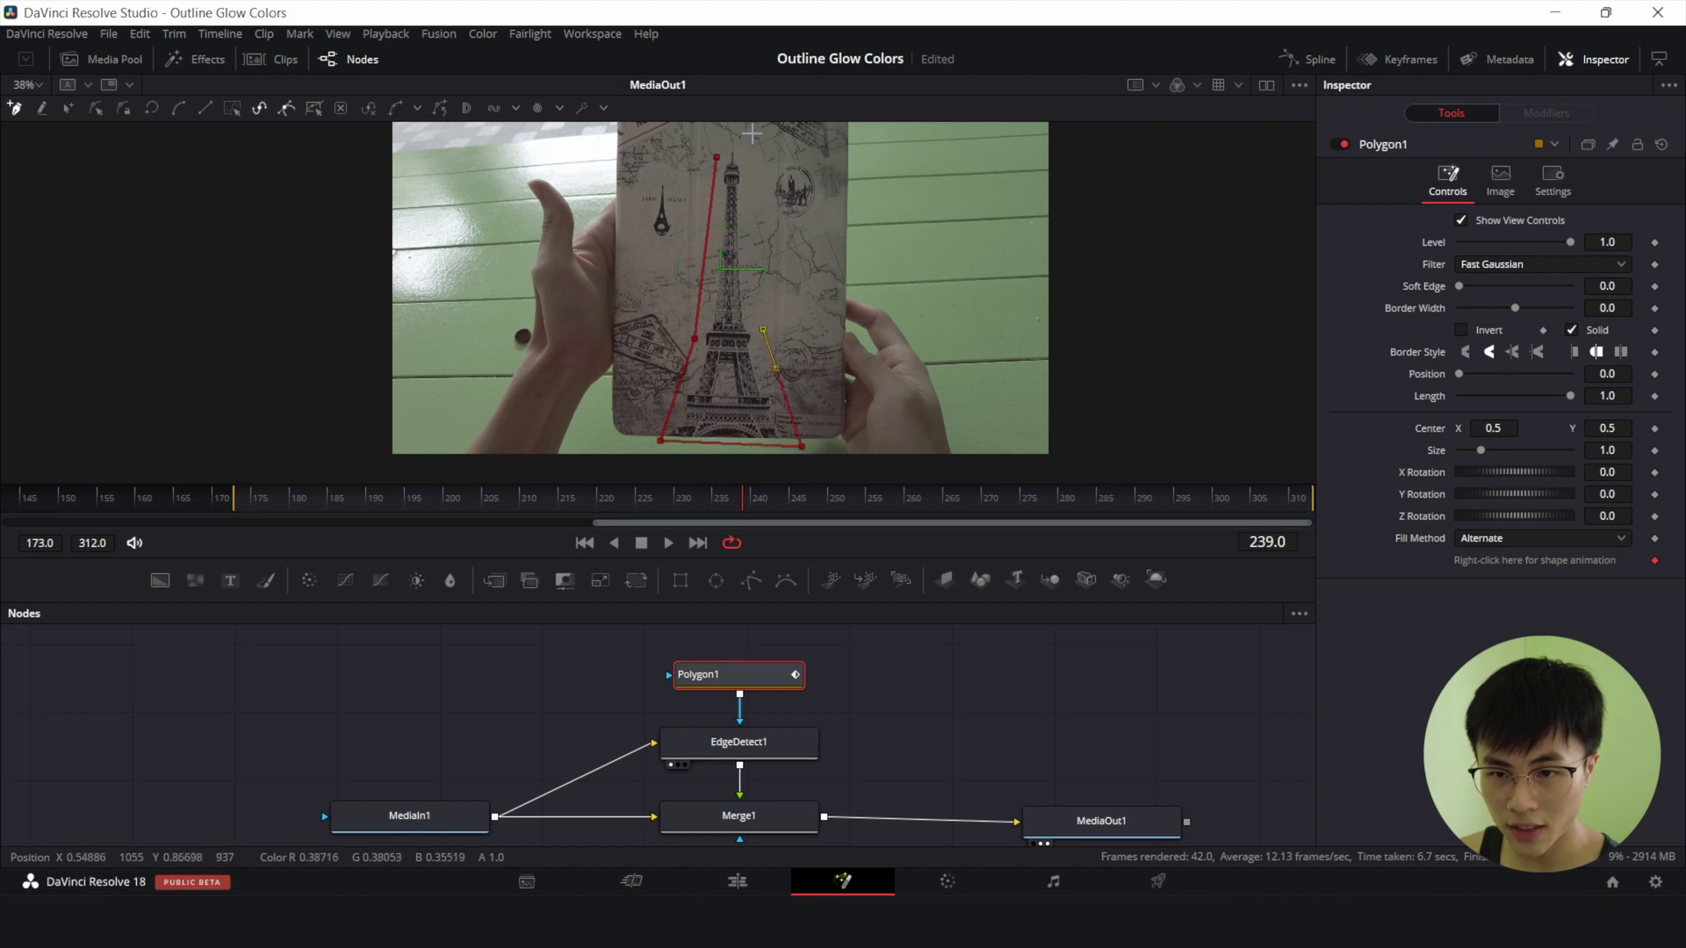
pyautogui.click(717, 157)
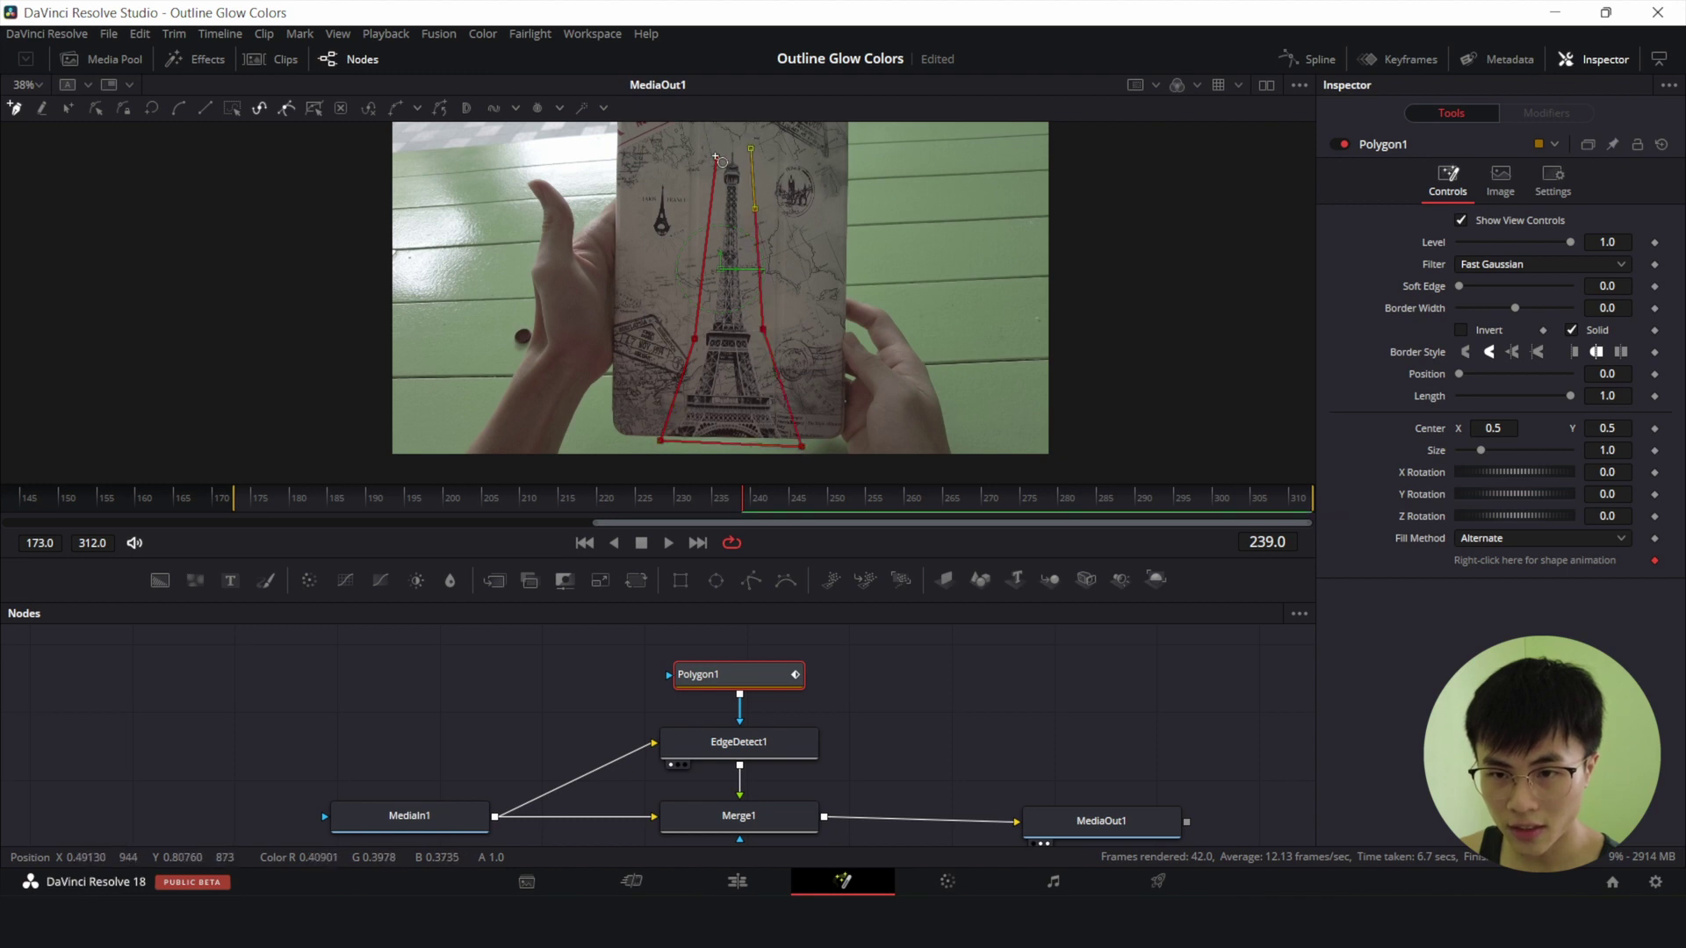
pyautogui.moveTo(716, 158); pyautogui.dragTo(715, 145)
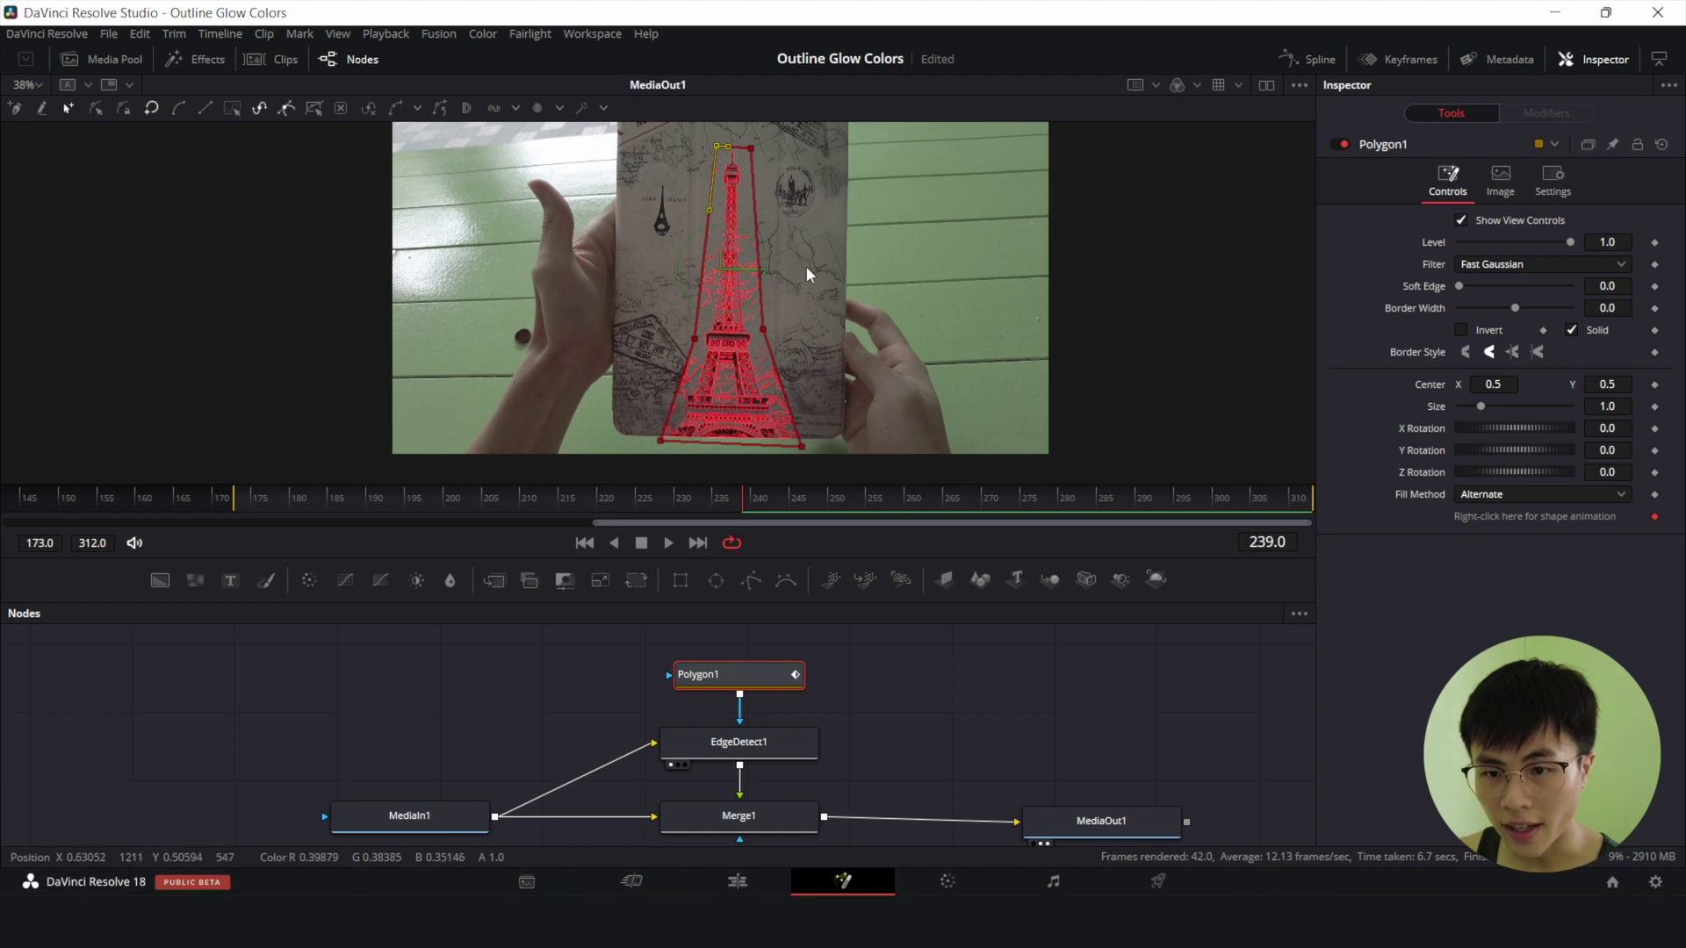
# Set the polygon's Soft Edge to 0.0551 and zoom the viewer out to 38%.
pyautogui.scroll(2, 806, 266)
pyautogui.scroll(-2, 756, 307)
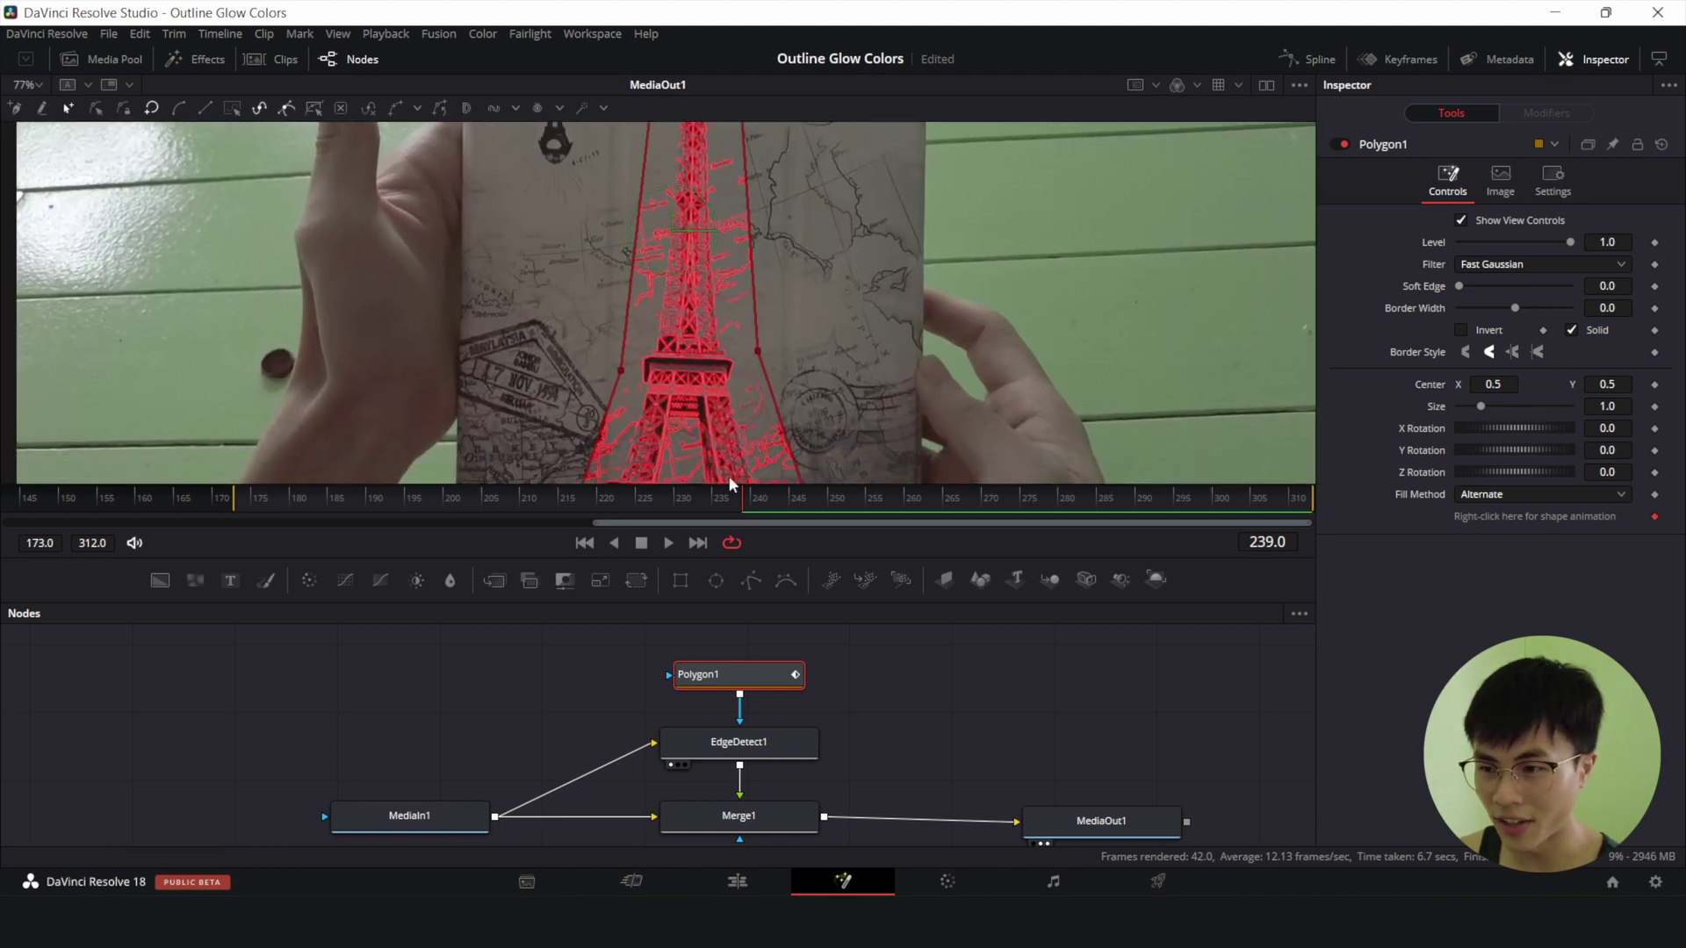
pyautogui.moveTo(1462, 290); pyautogui.dragTo(1493, 292)
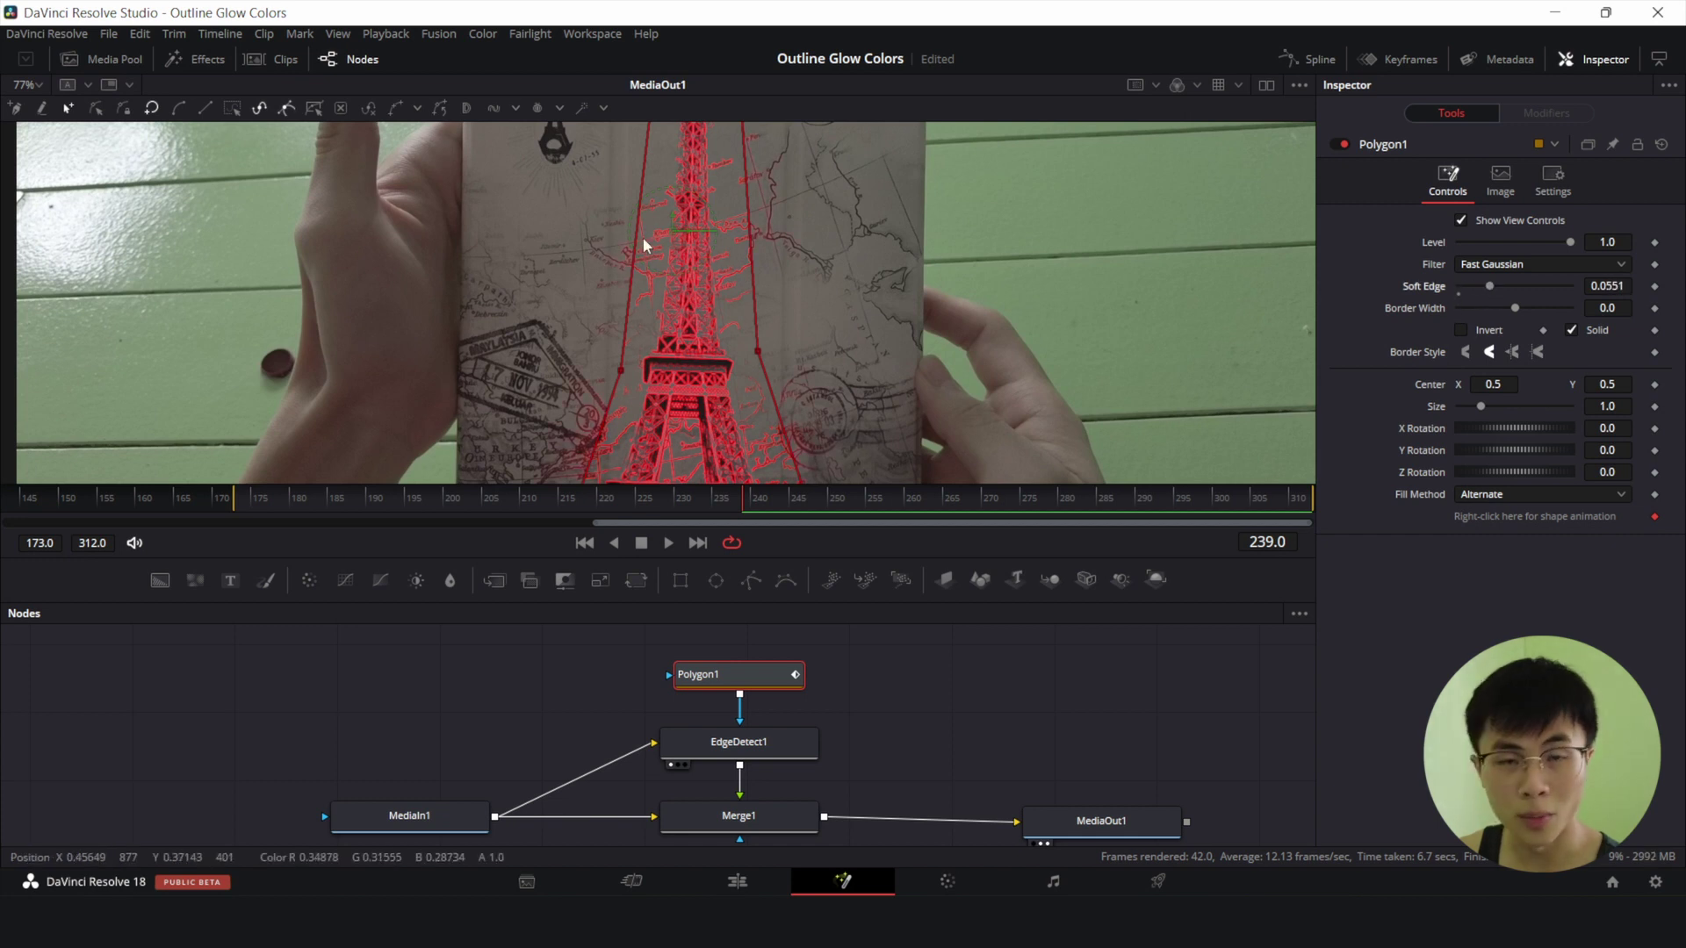
pyautogui.scroll(-5, 841, 337)
pyautogui.scroll(-4, 843, 339)
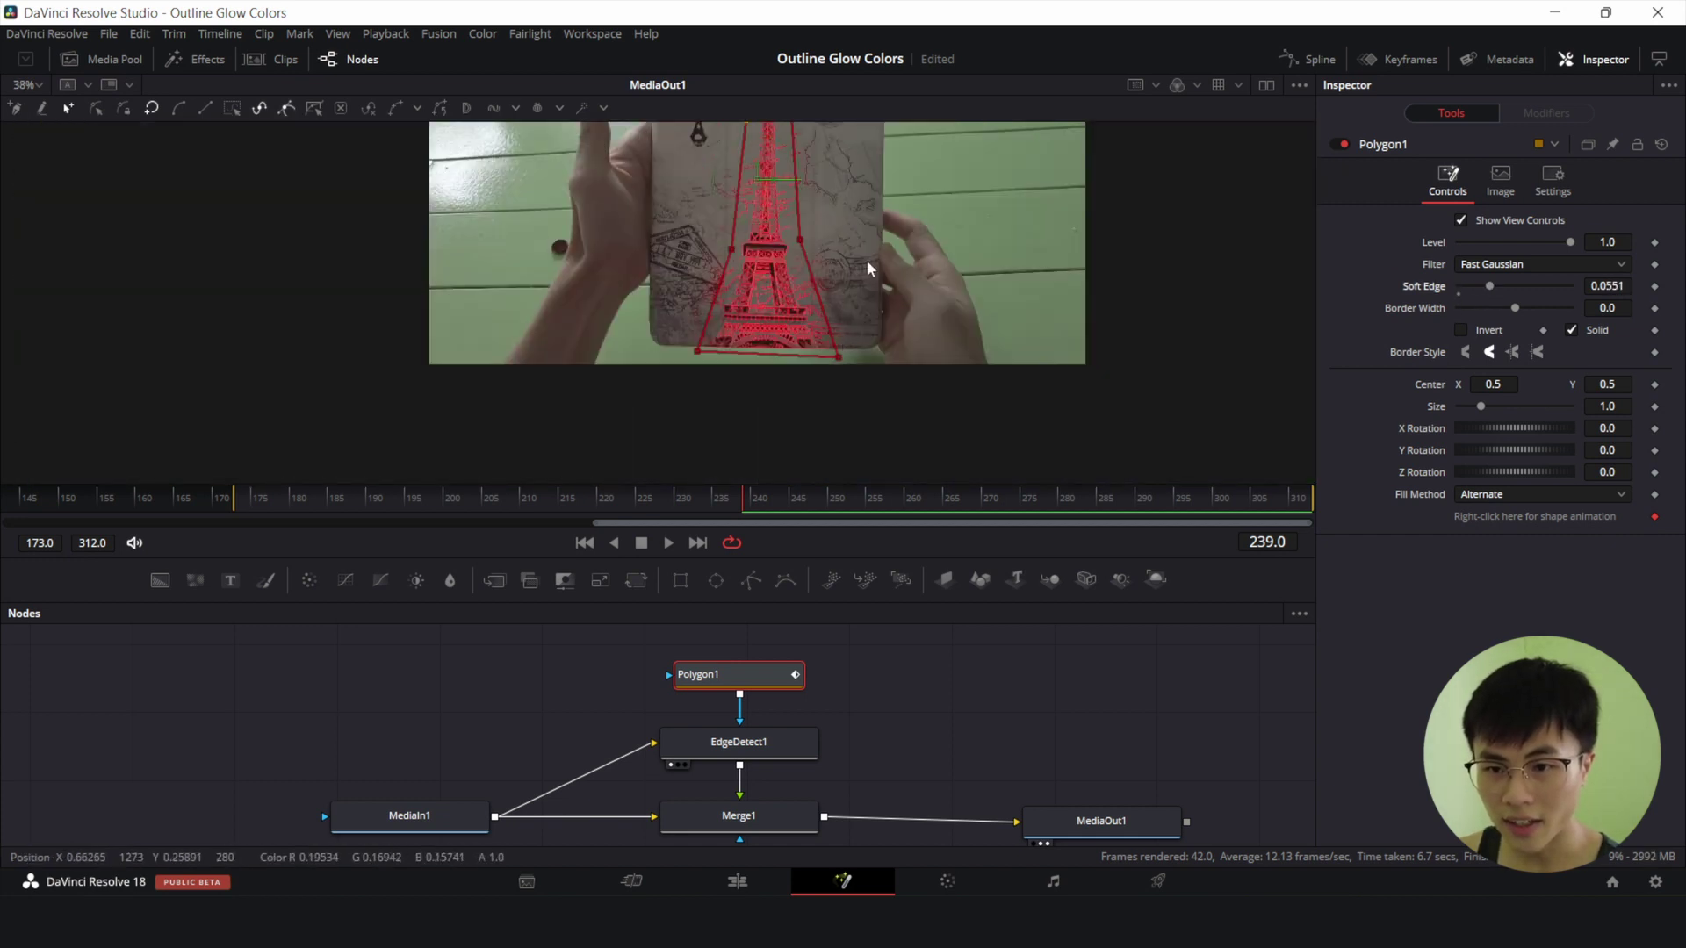
# At frame 173, set Polygon1's Border Width to -0.2 and keyframe it.
pyautogui.click(585, 543)
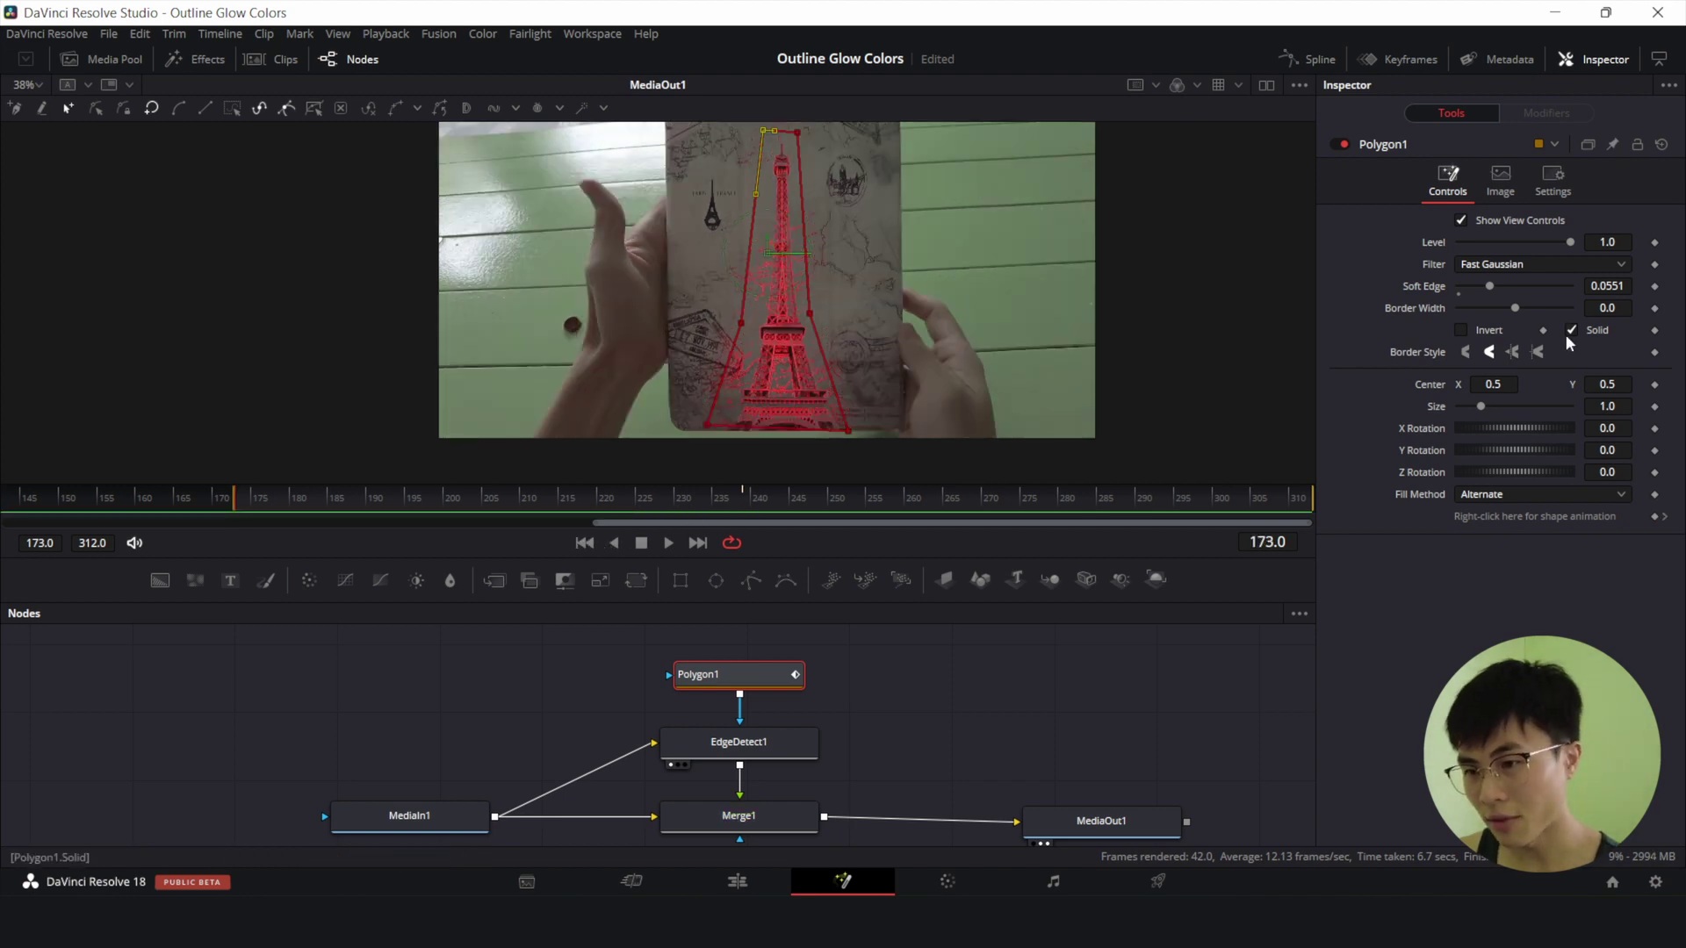
pyautogui.moveTo(1516, 314); pyautogui.dragTo(1449, 292)
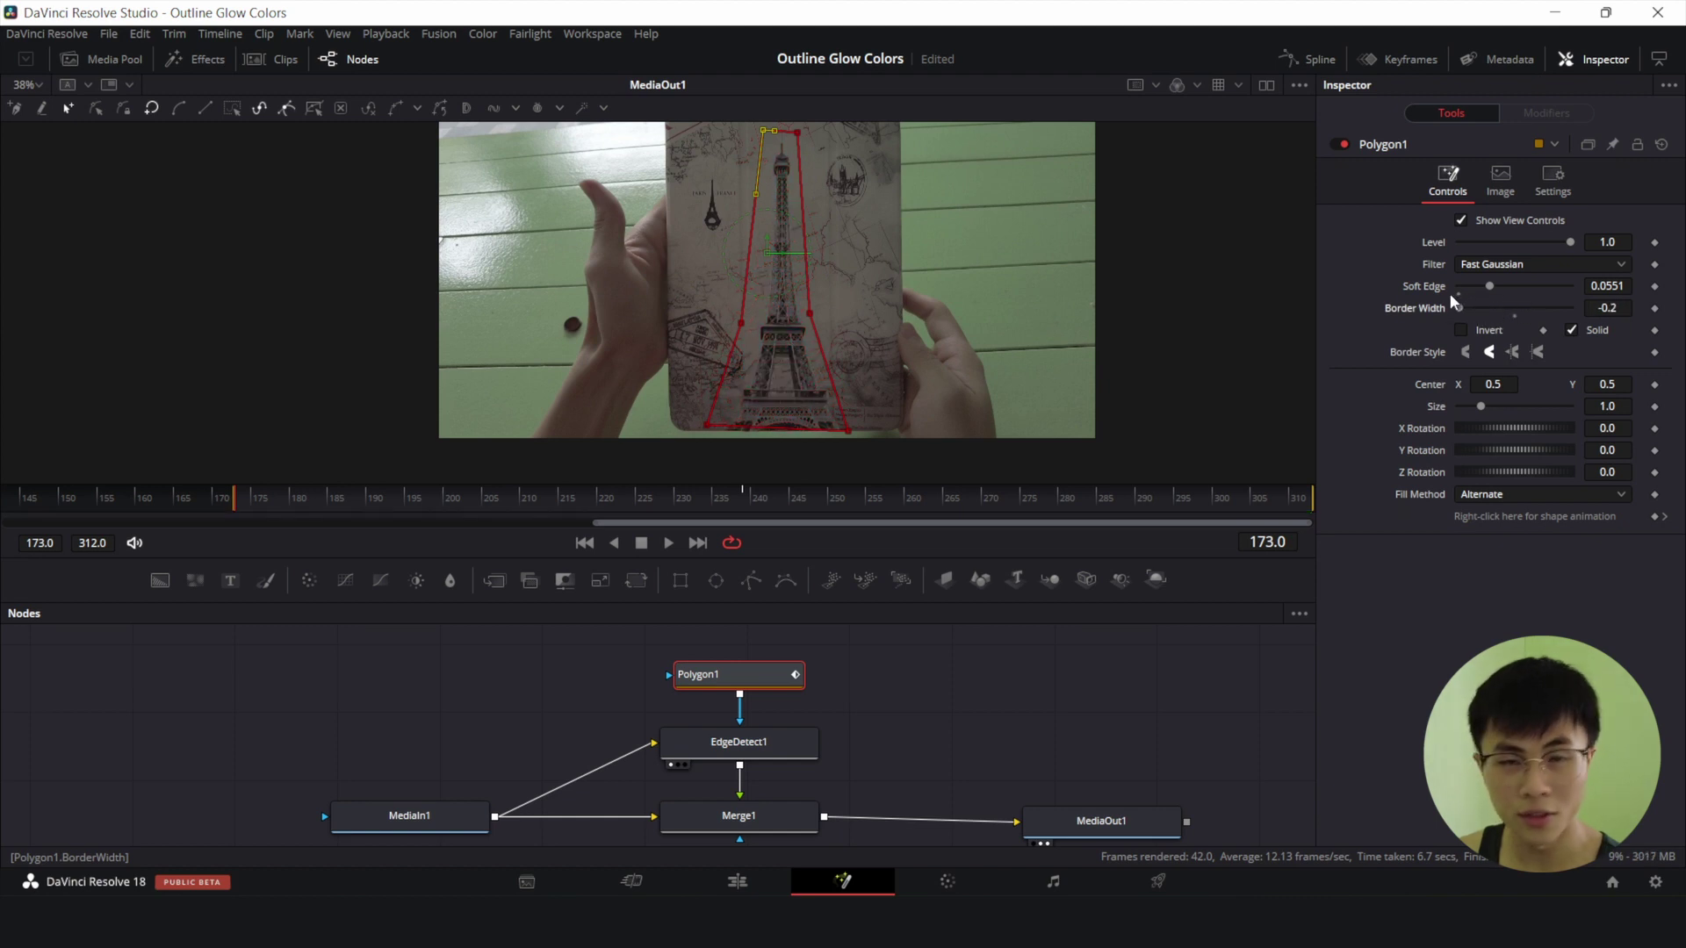
pyautogui.click(1657, 313)
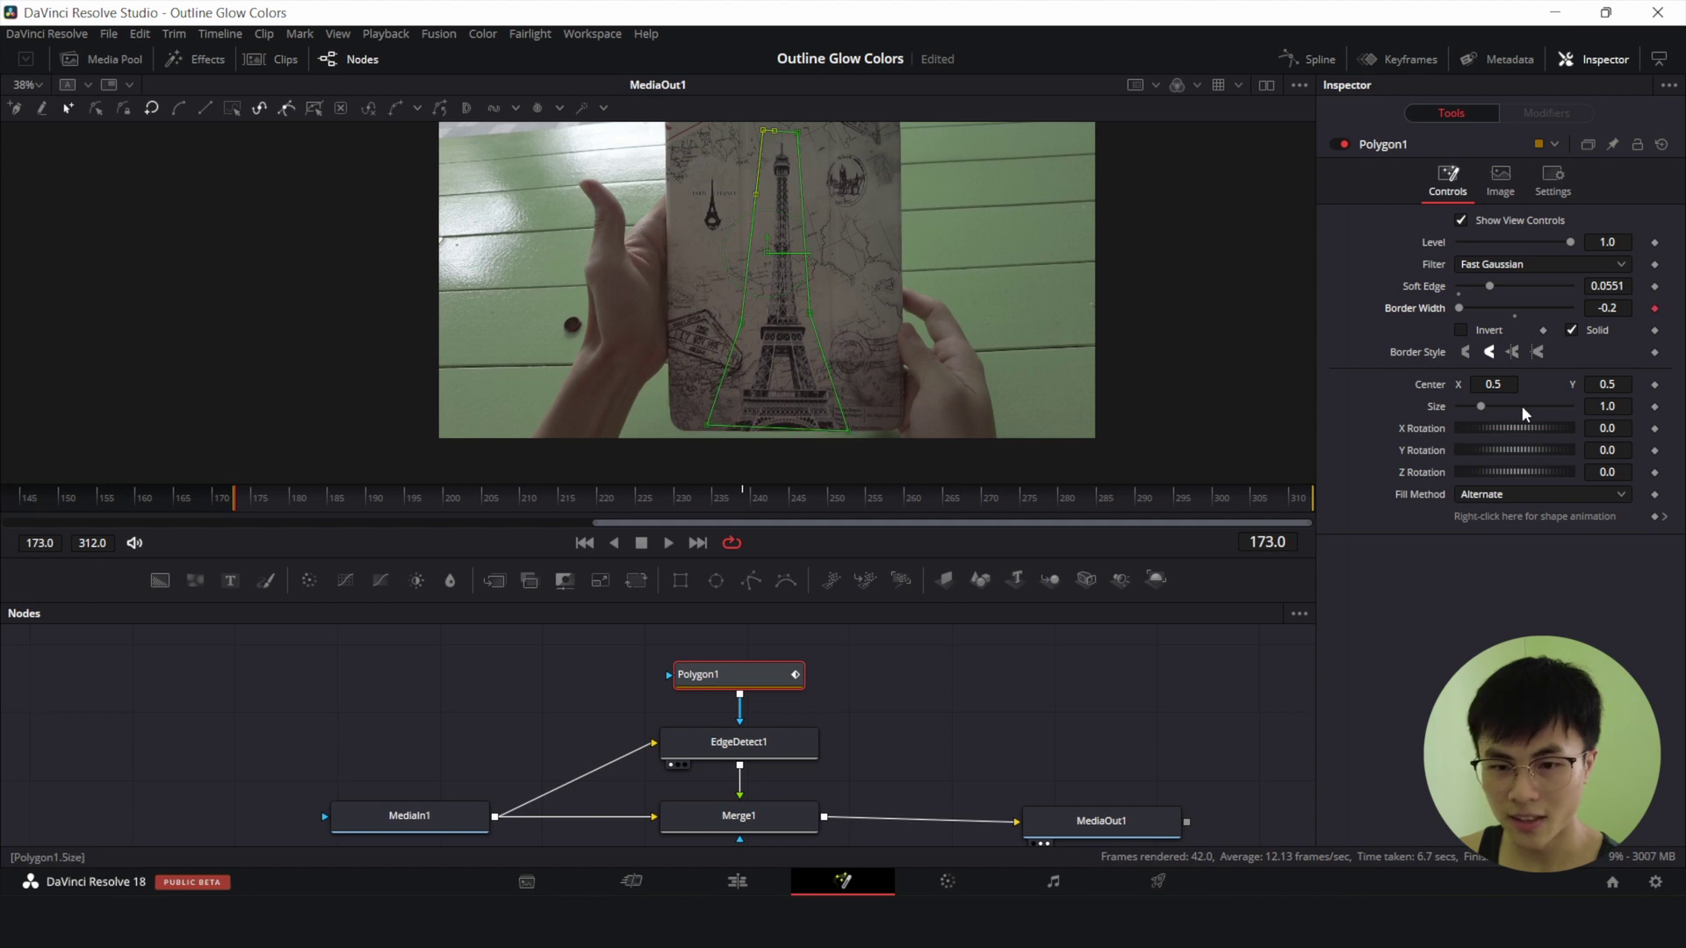
# At frame 200, set Border Width back to 0.0 and scrub to preview the reveal.
pyautogui.click(500, 493)
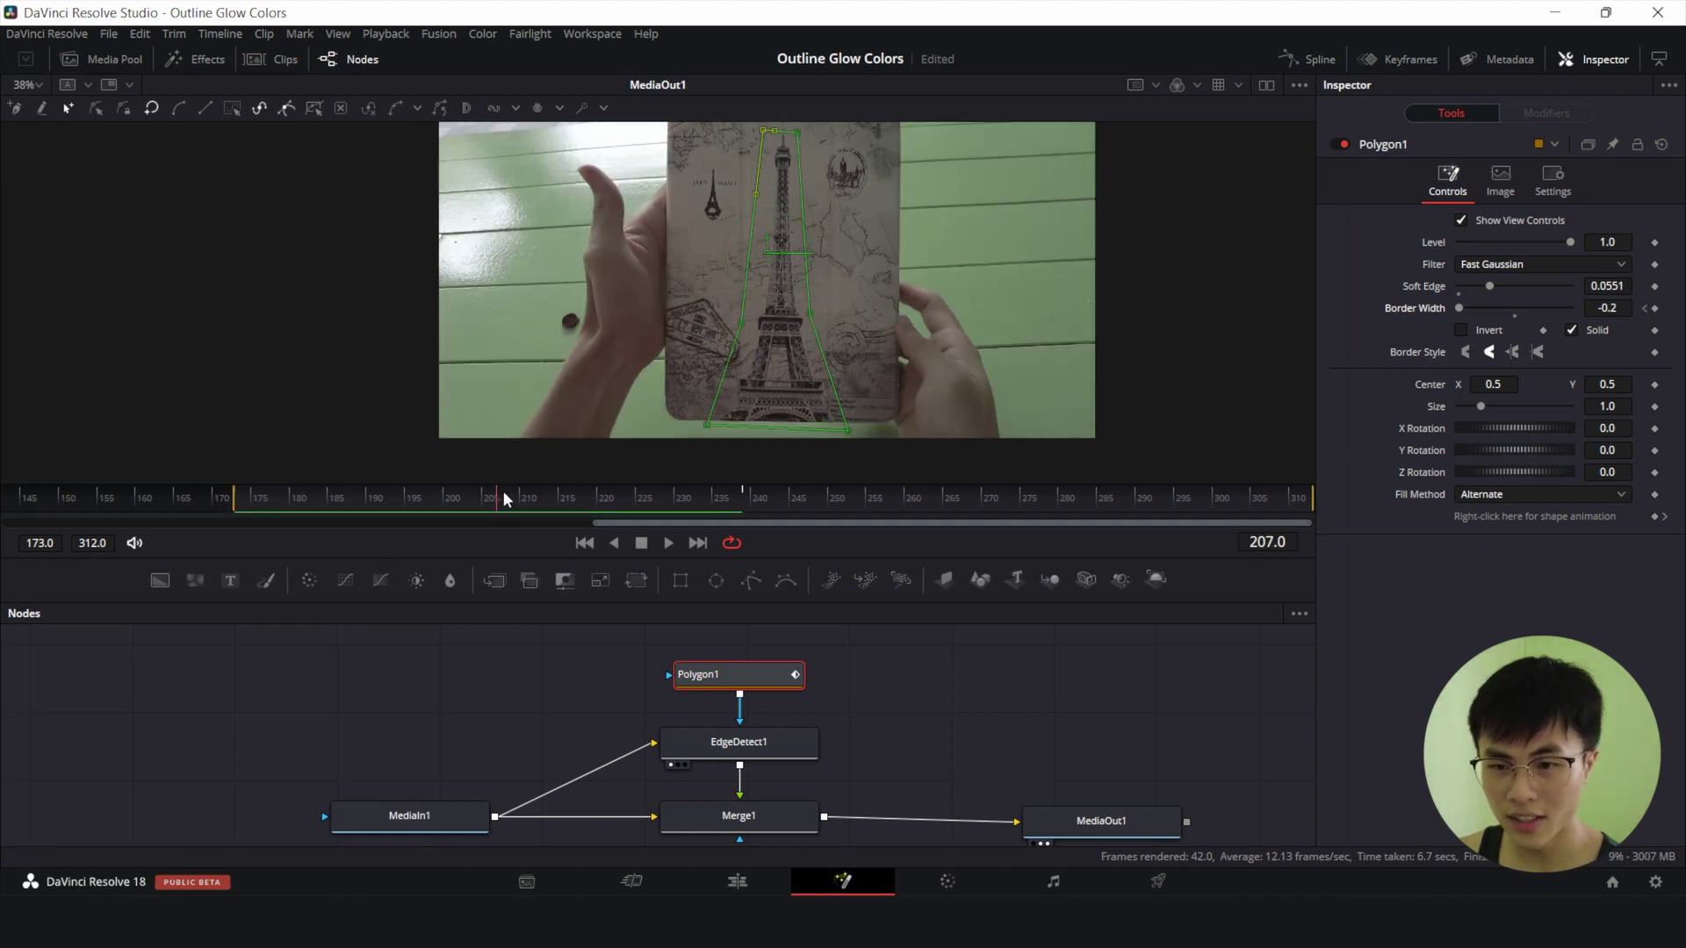
pyautogui.click(450, 497)
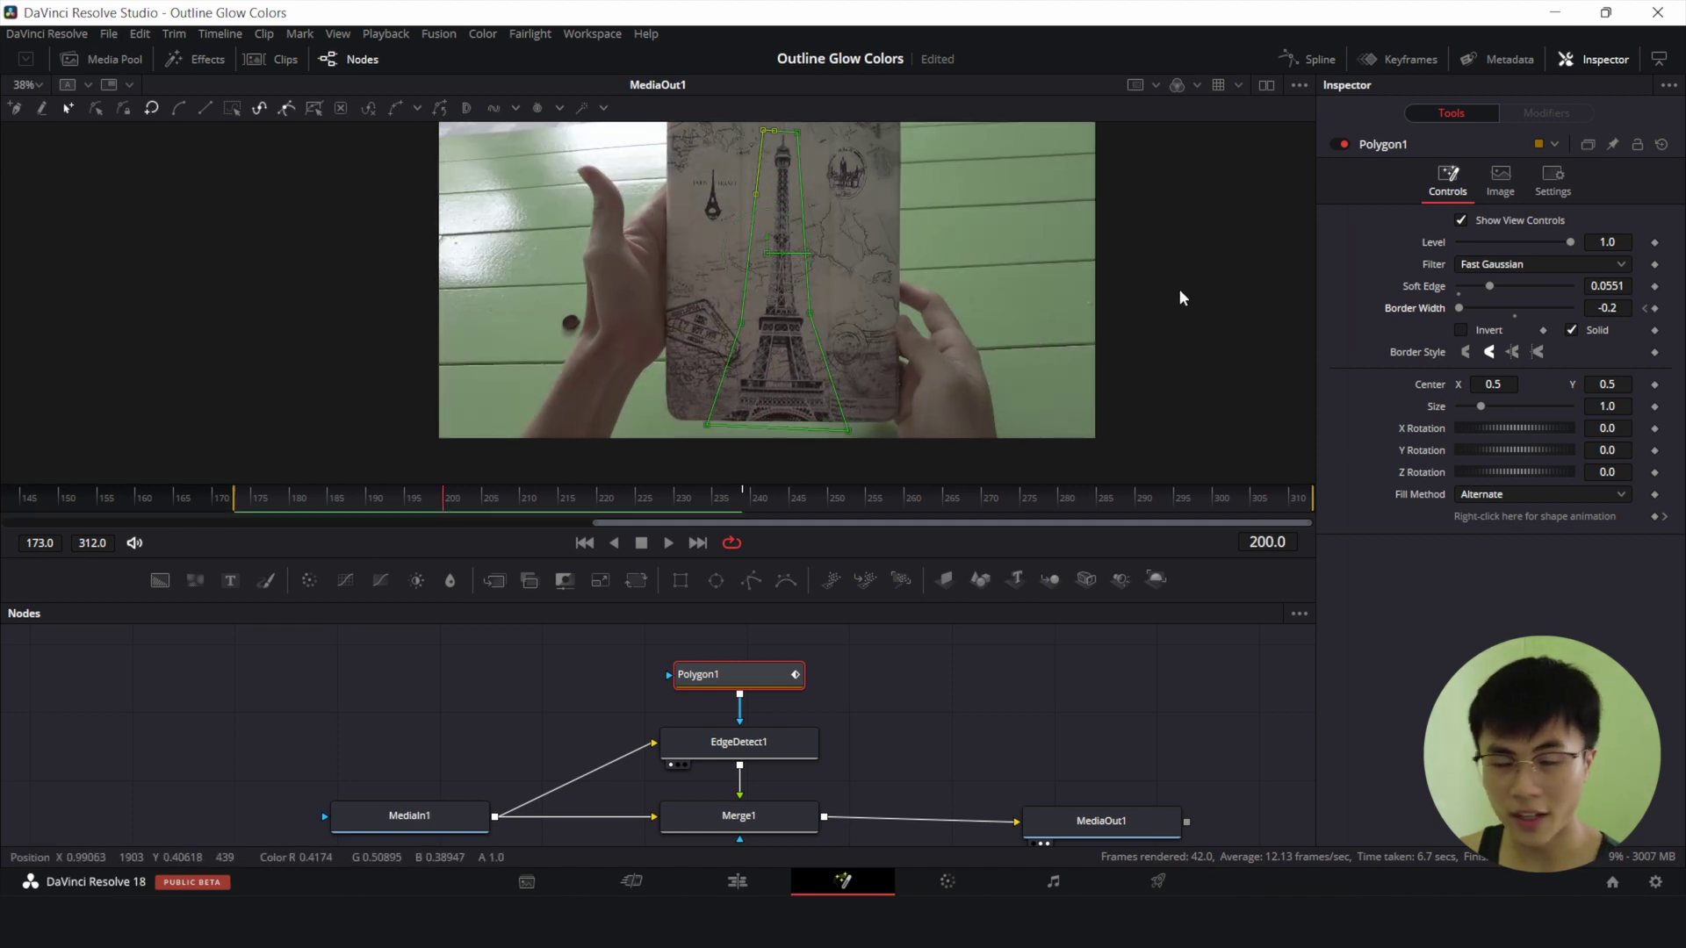
pyautogui.click(1514, 318)
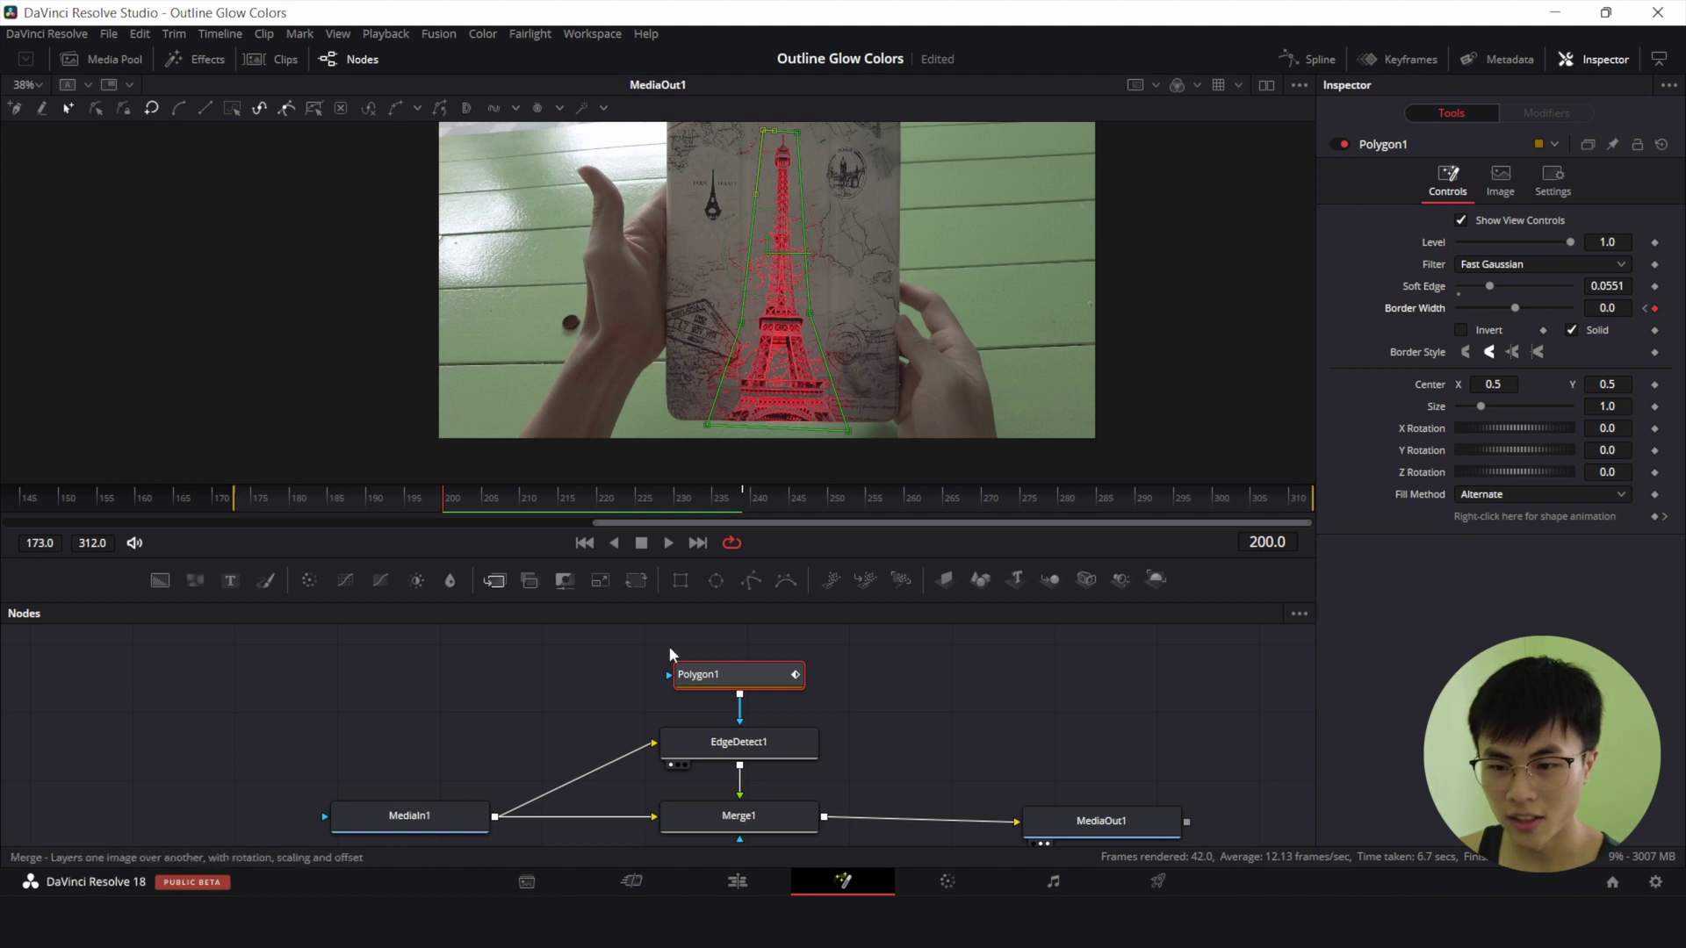
pyautogui.moveTo(242, 501); pyautogui.dragTo(483, 505)
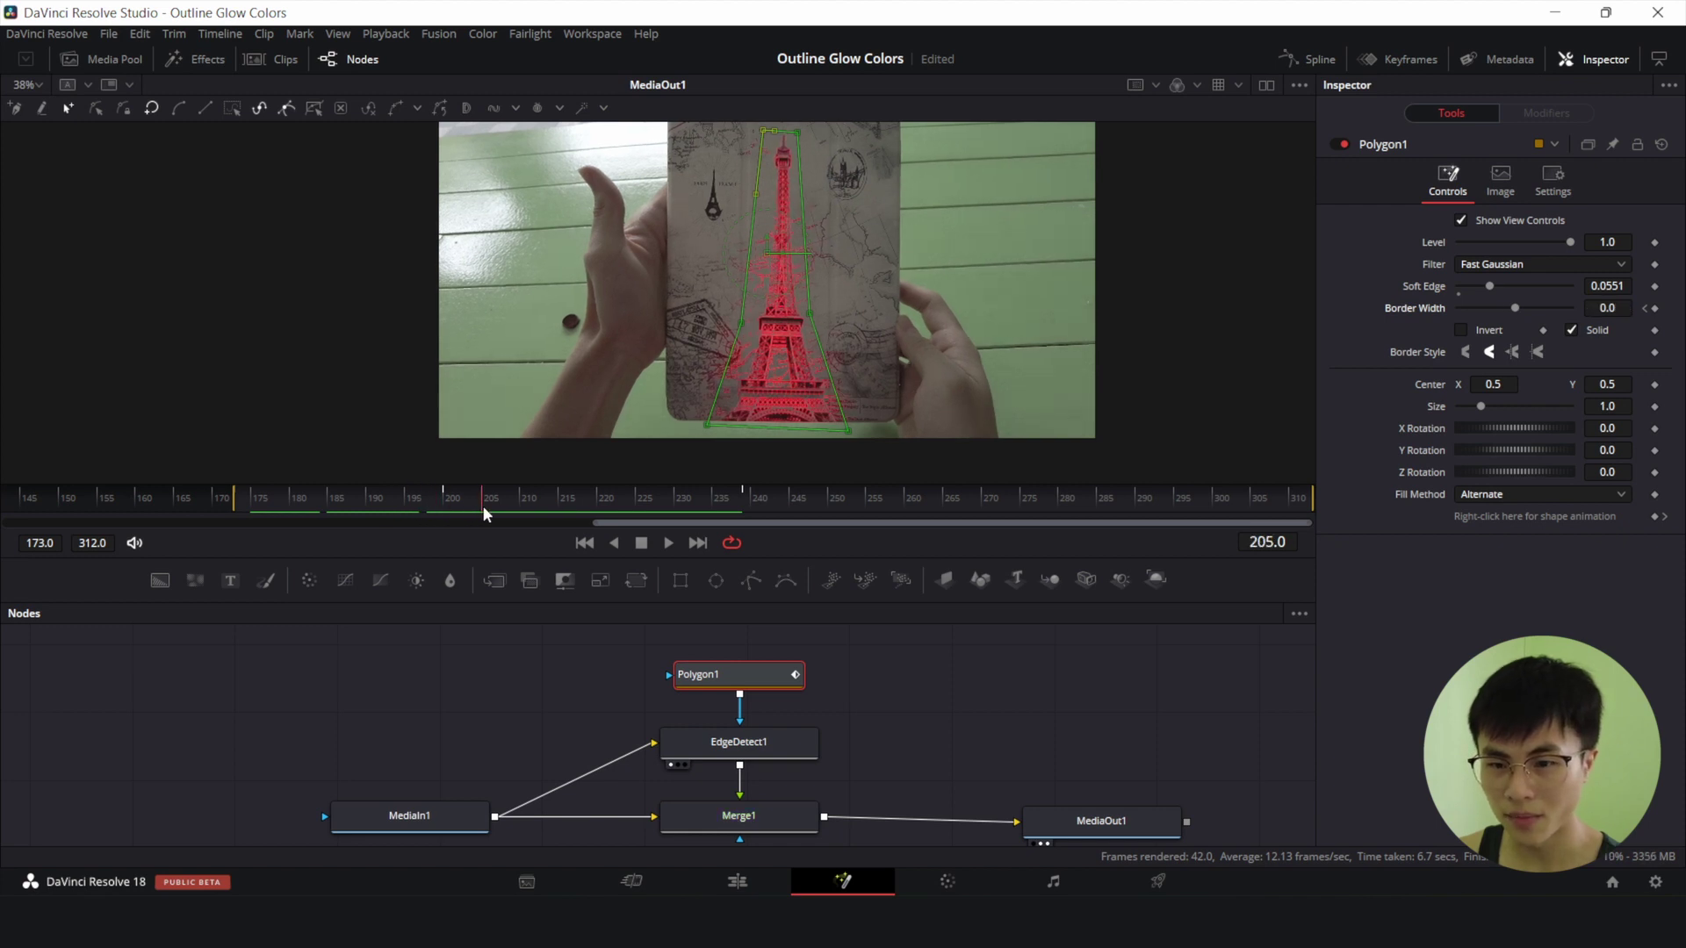
pyautogui.click(752, 749)
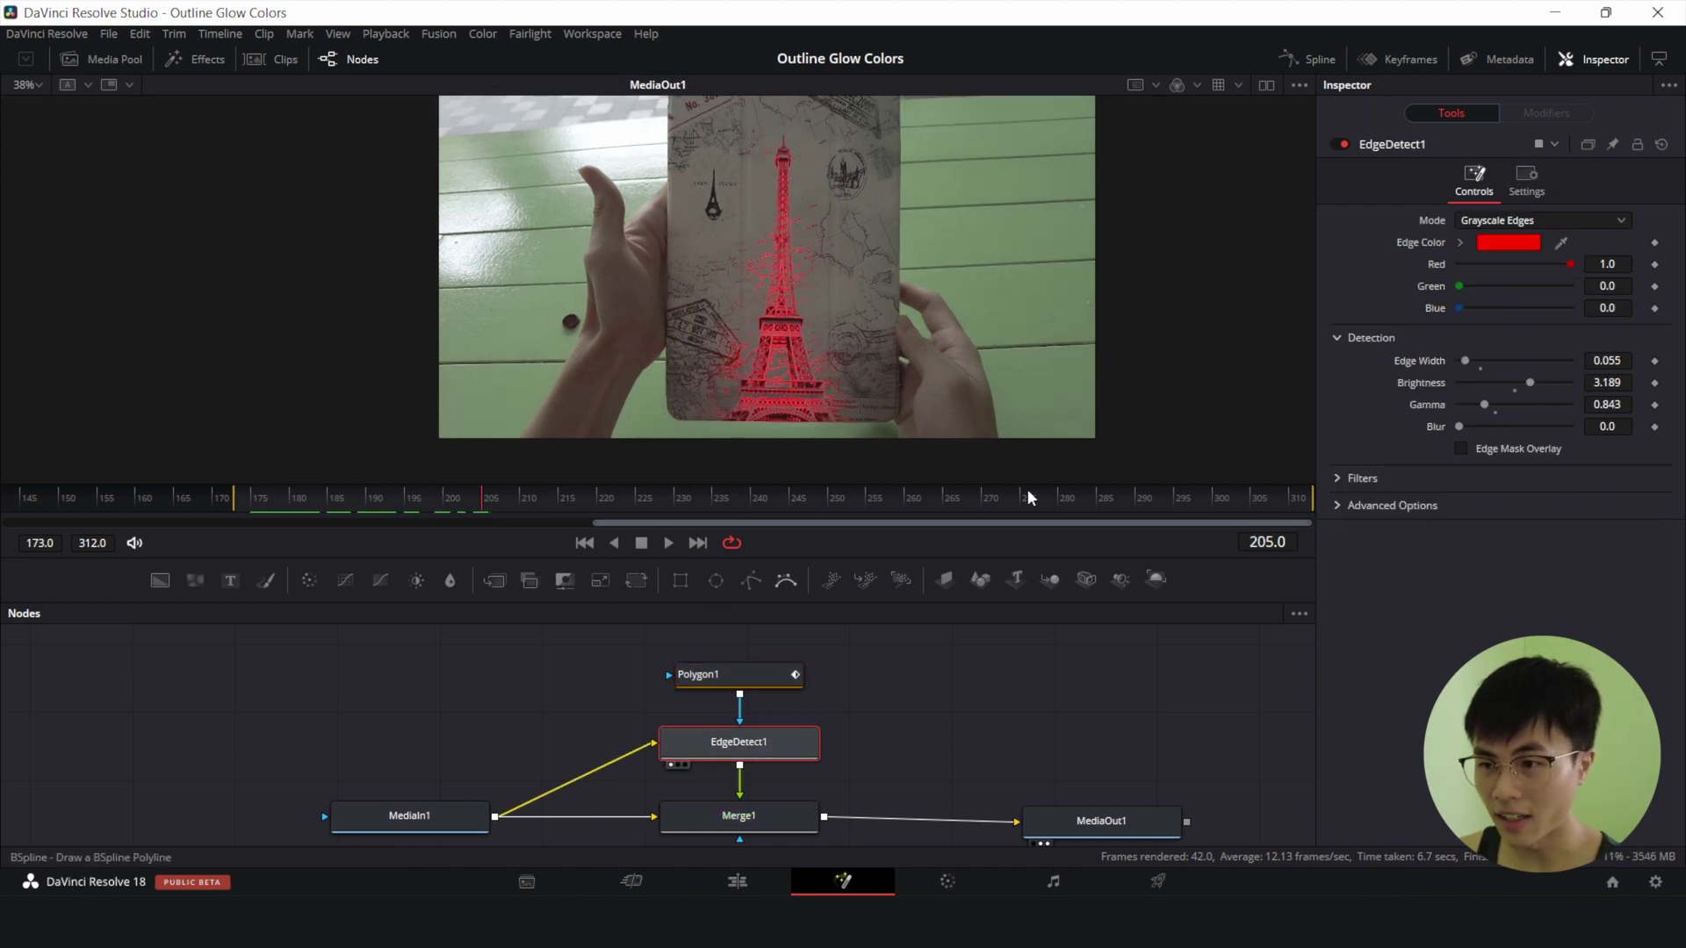
# Keyframe EdgeDetect1's red Edge Color at frame 213.
pyautogui.click(547, 500)
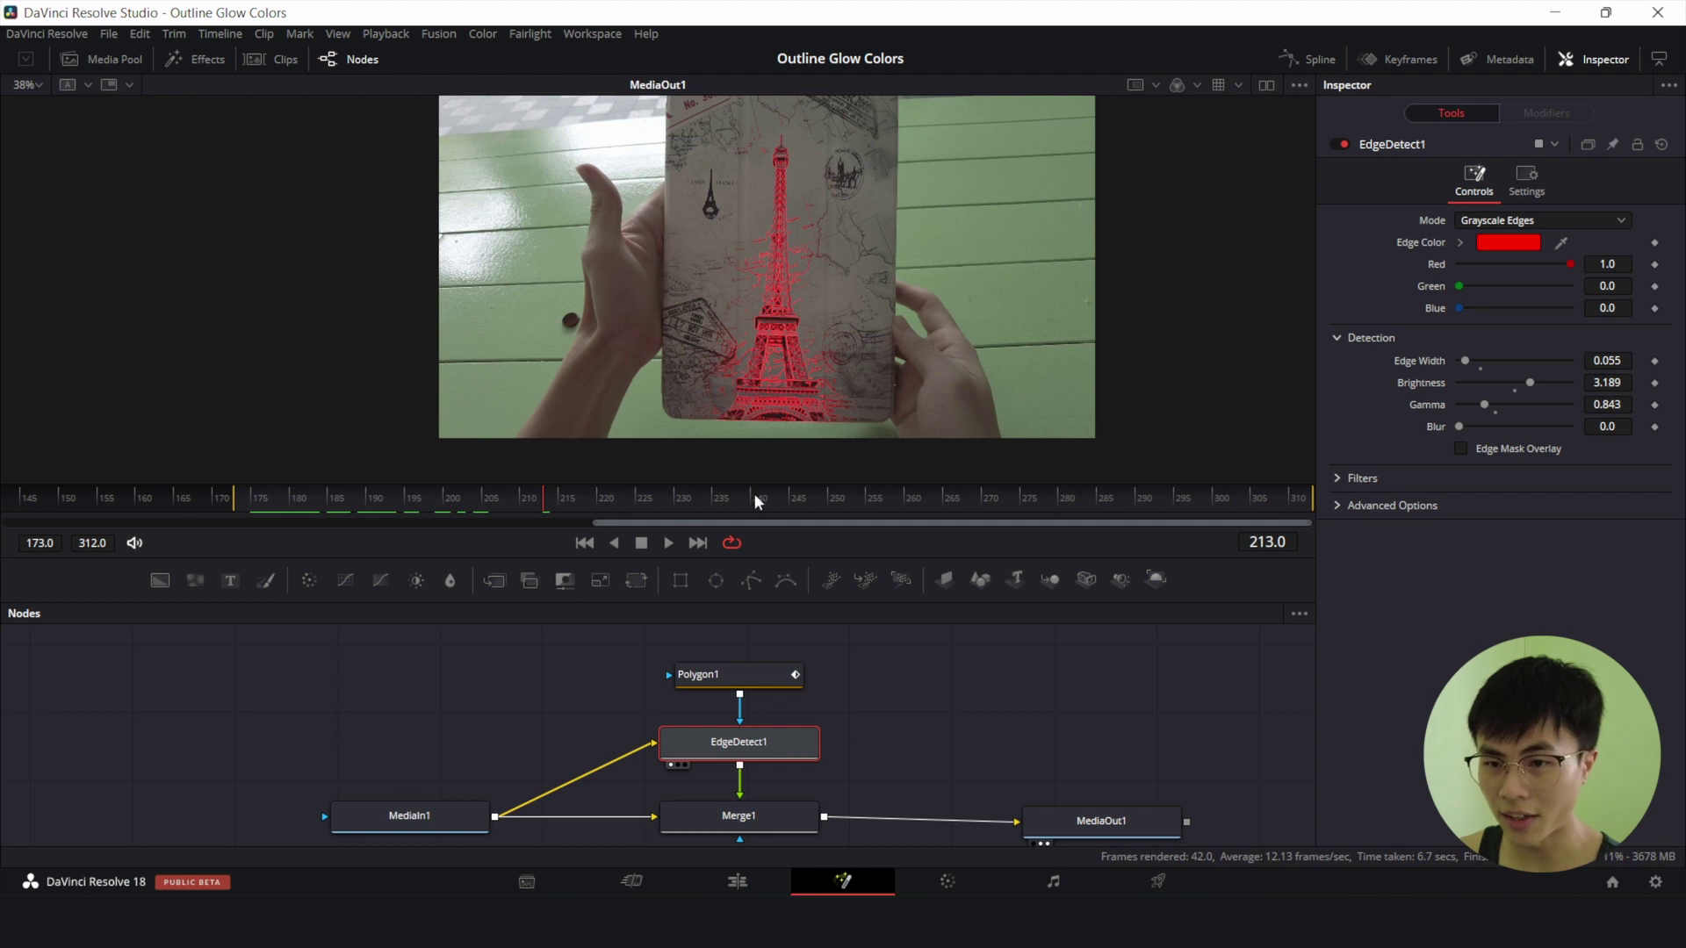
pyautogui.click(1656, 246)
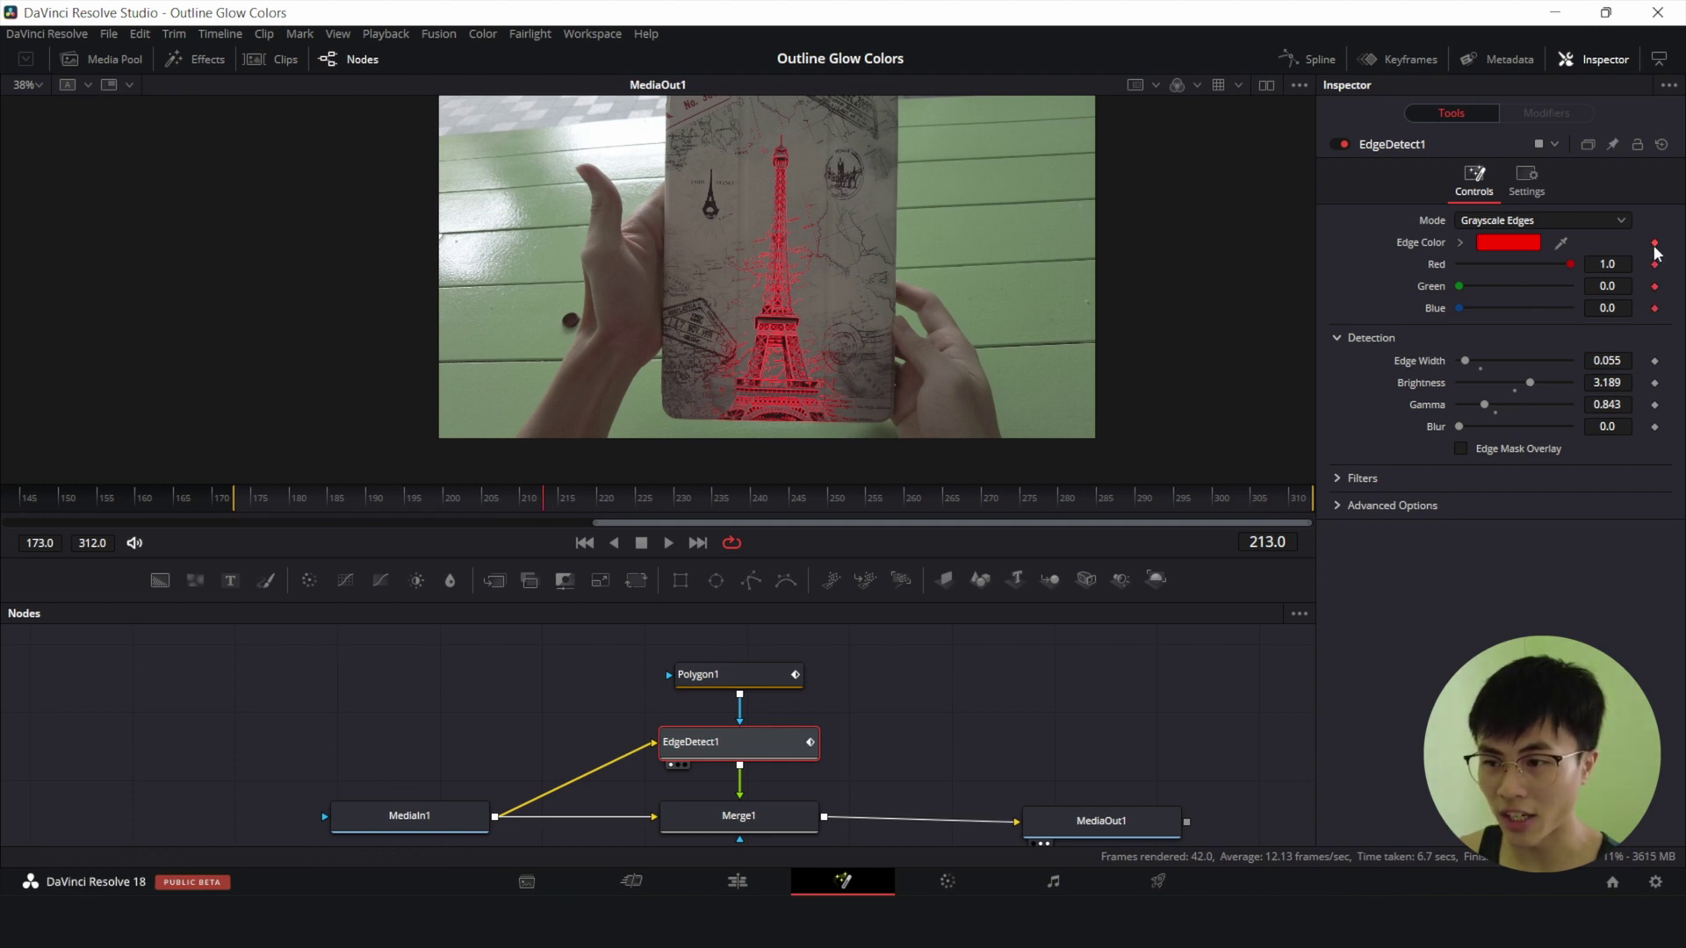
pyautogui.click(794, 502)
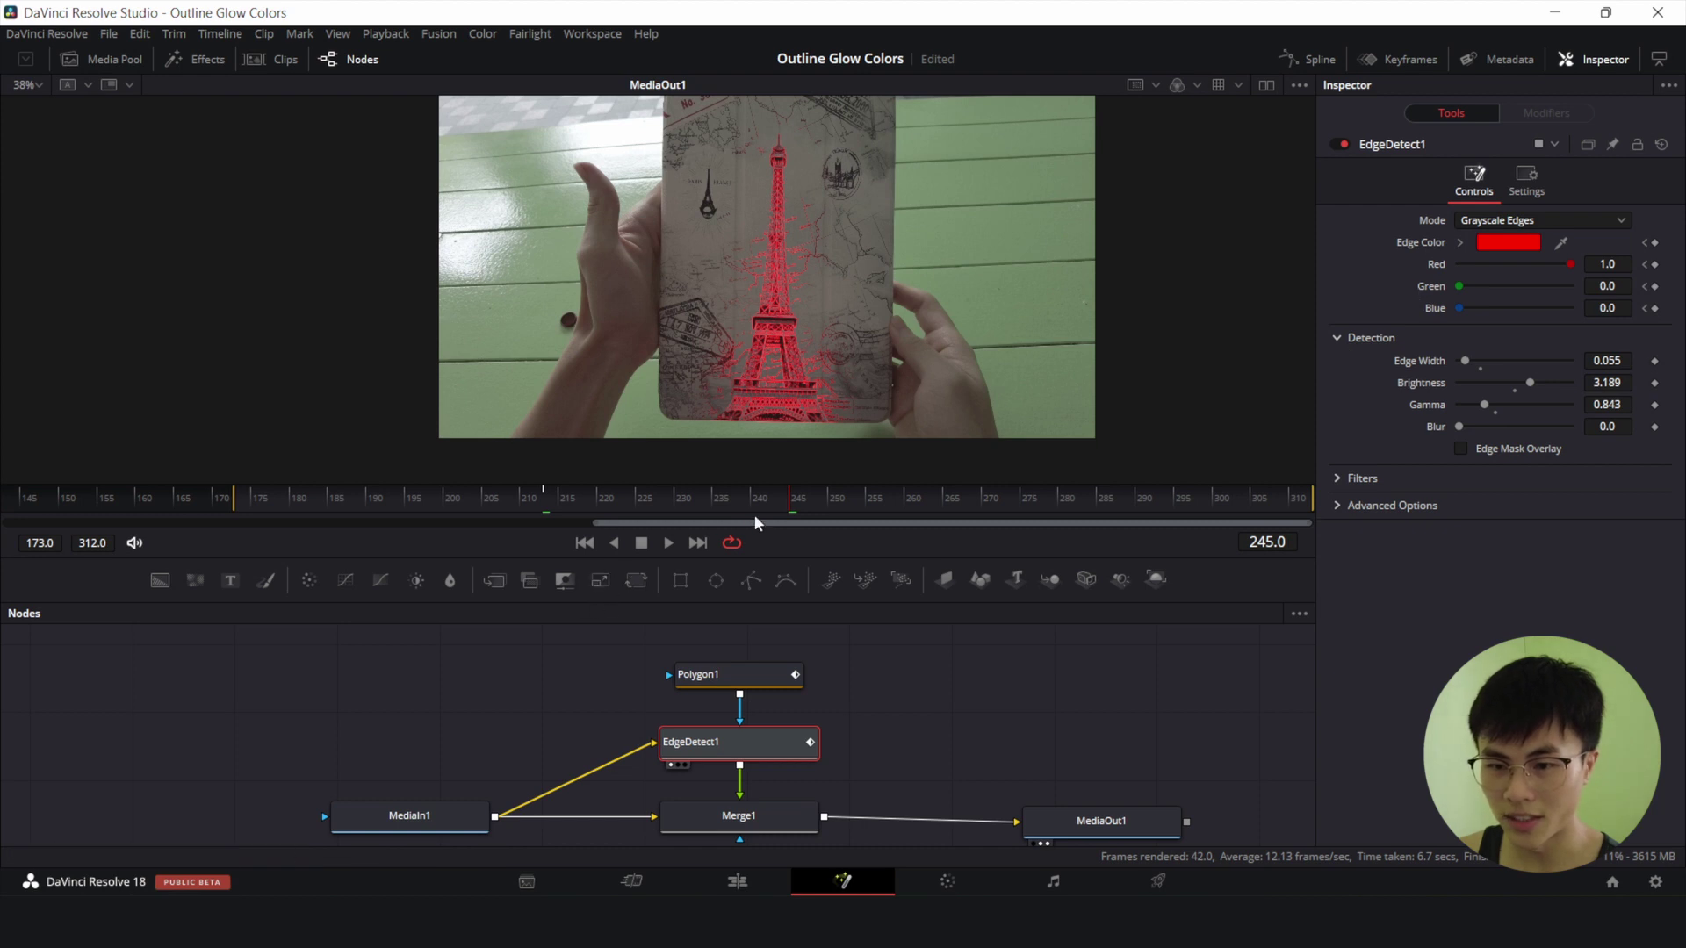
pyautogui.click(1519, 244)
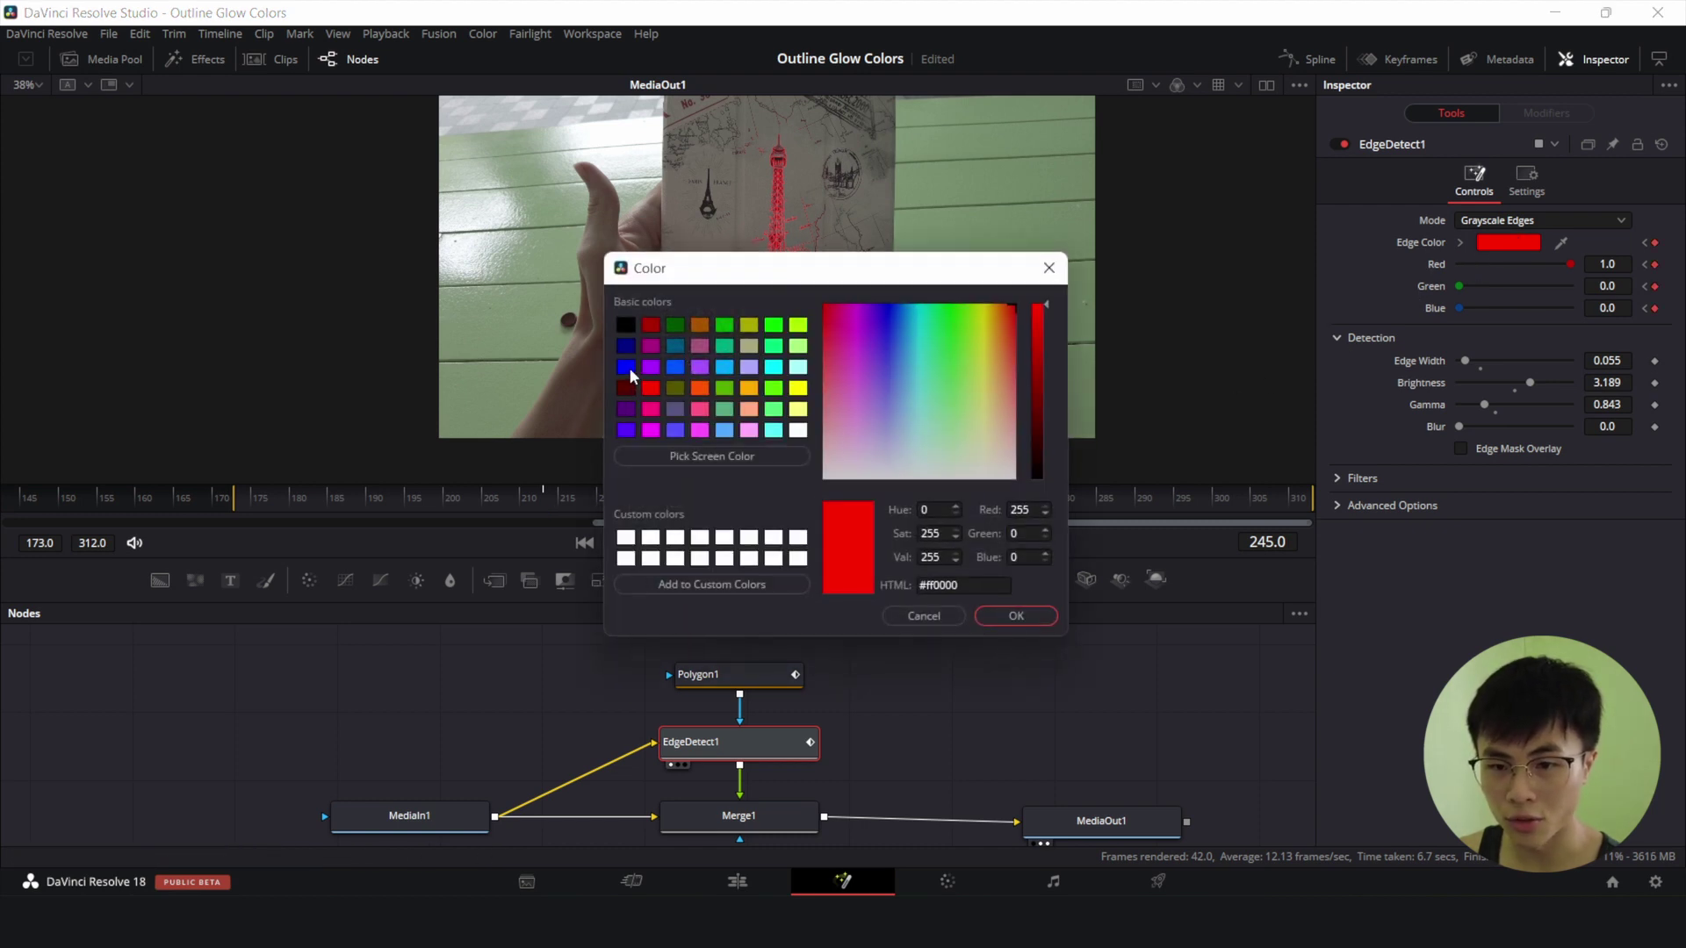
# Key the outline colour blue at frame 245 and green at frame 276.
pyautogui.click(627, 367)
pyautogui.click(1010, 615)
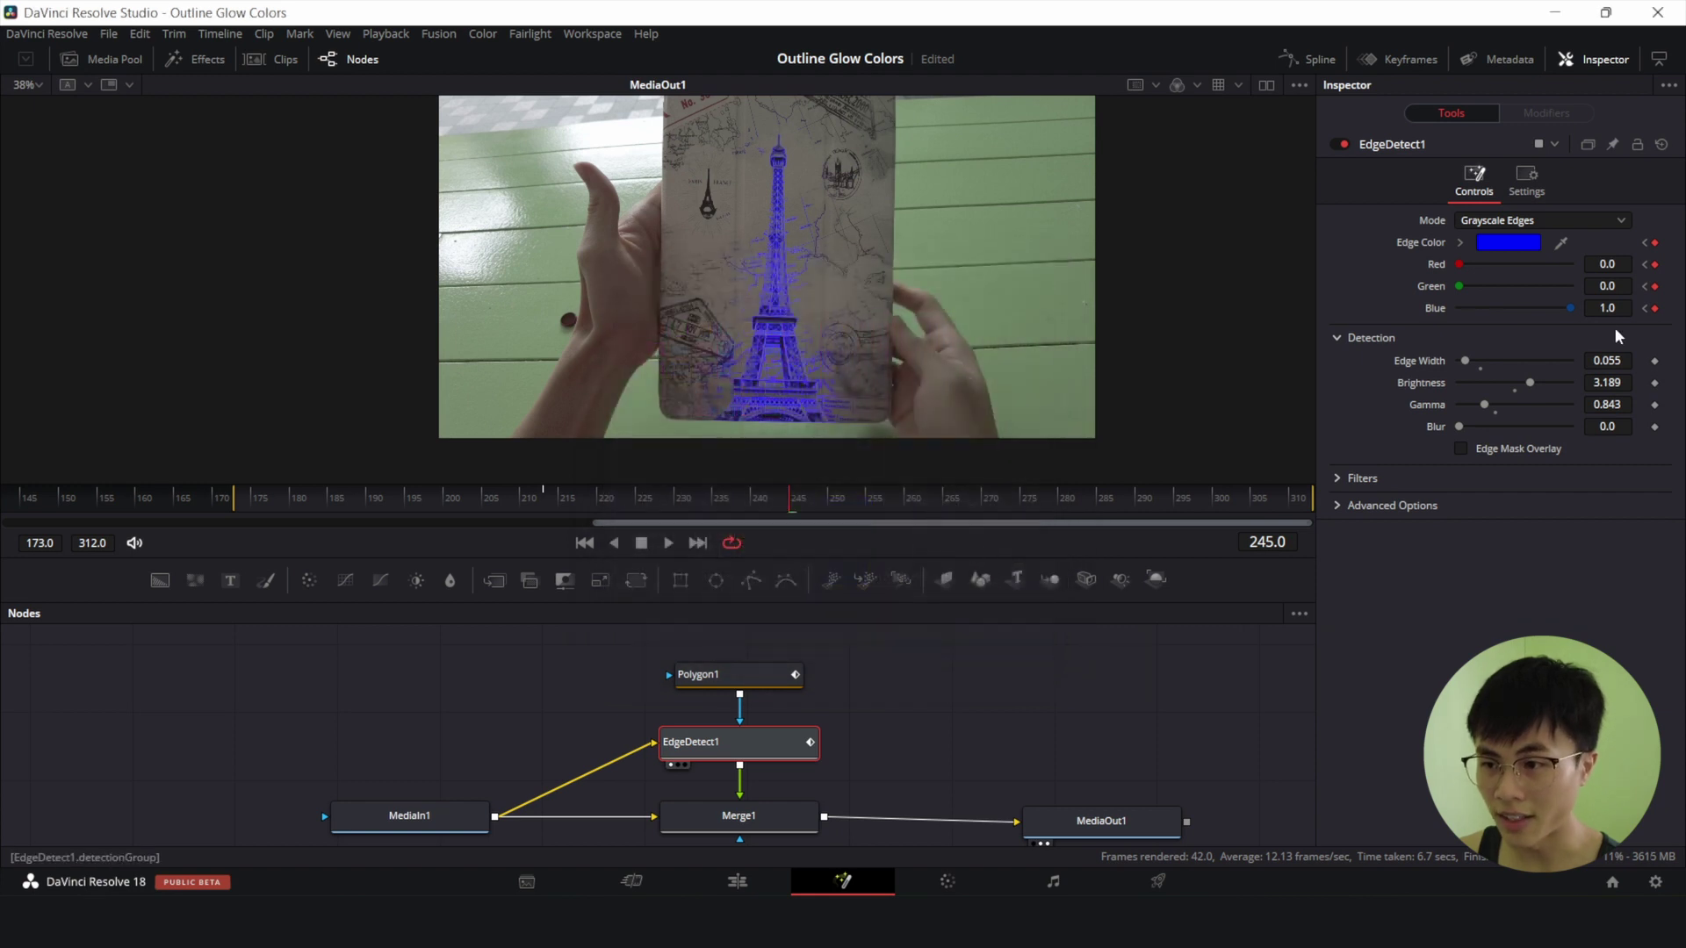
pyautogui.click(1031, 503)
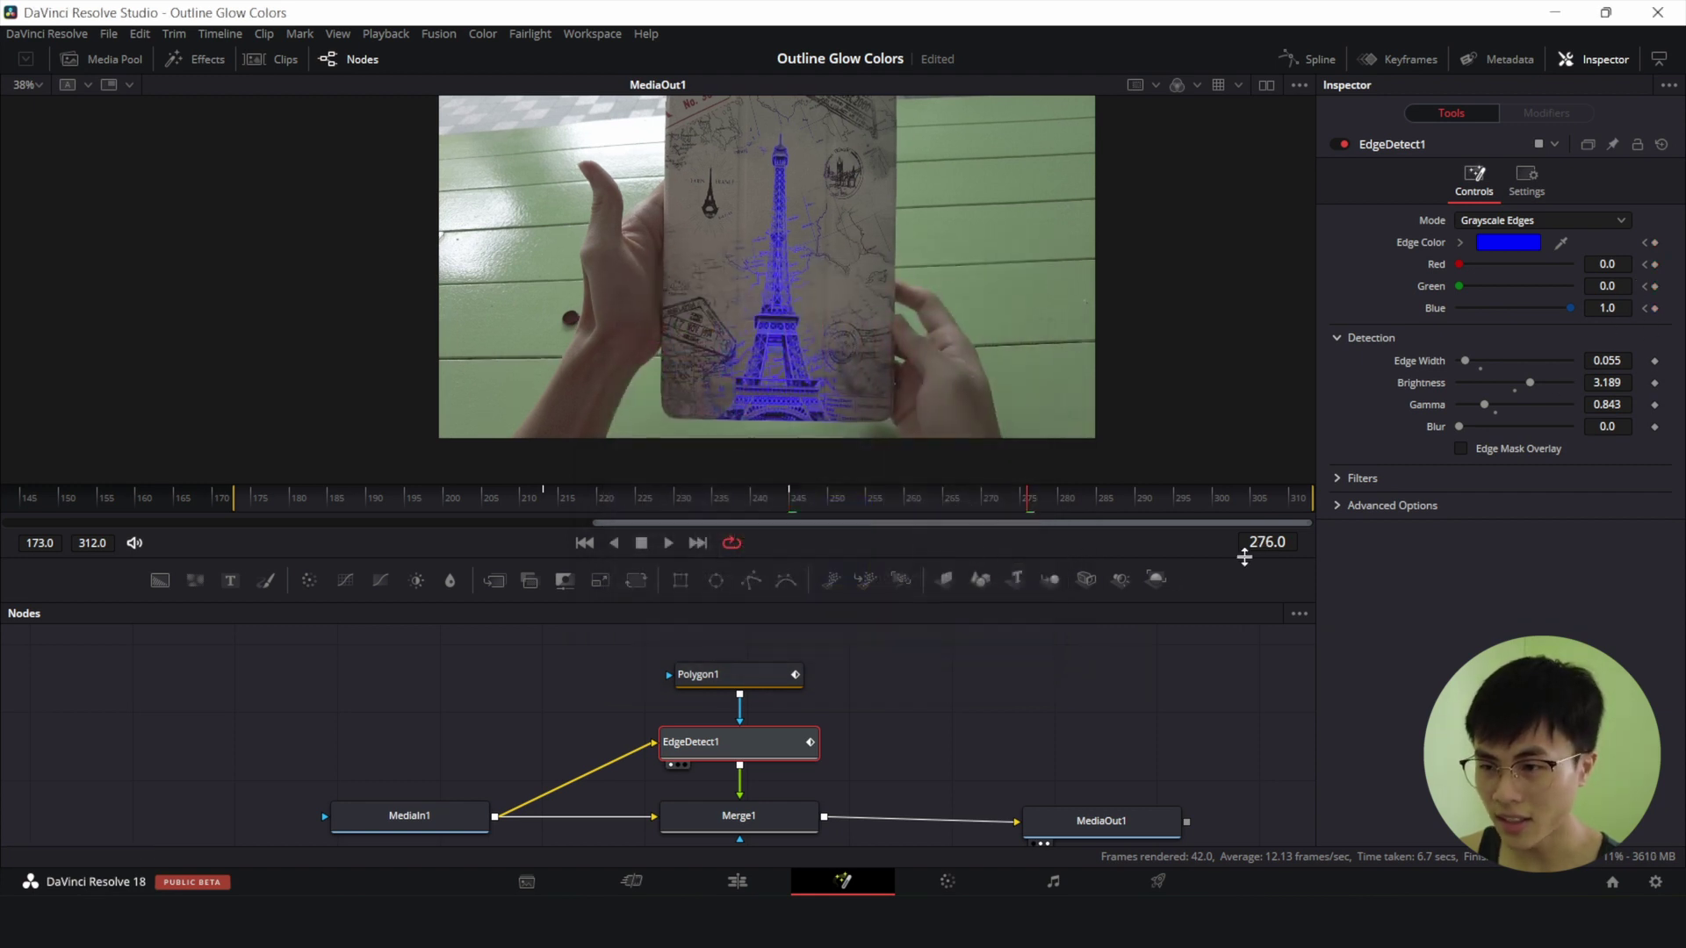
pyautogui.click(1508, 243)
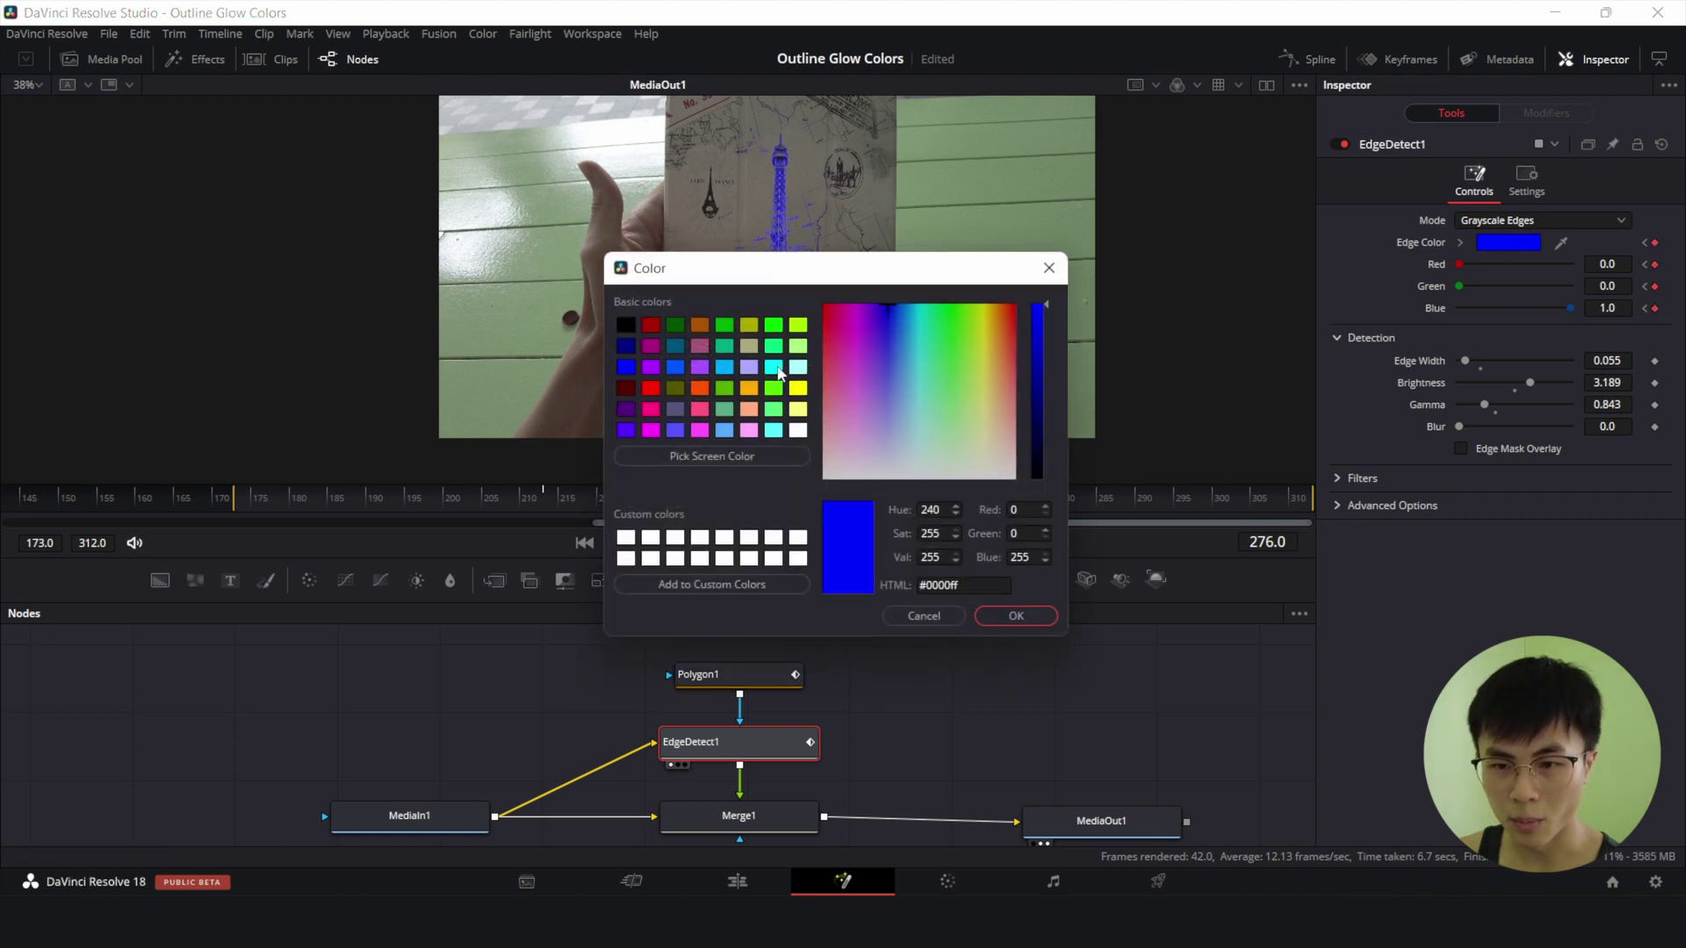
pyautogui.click(774, 325)
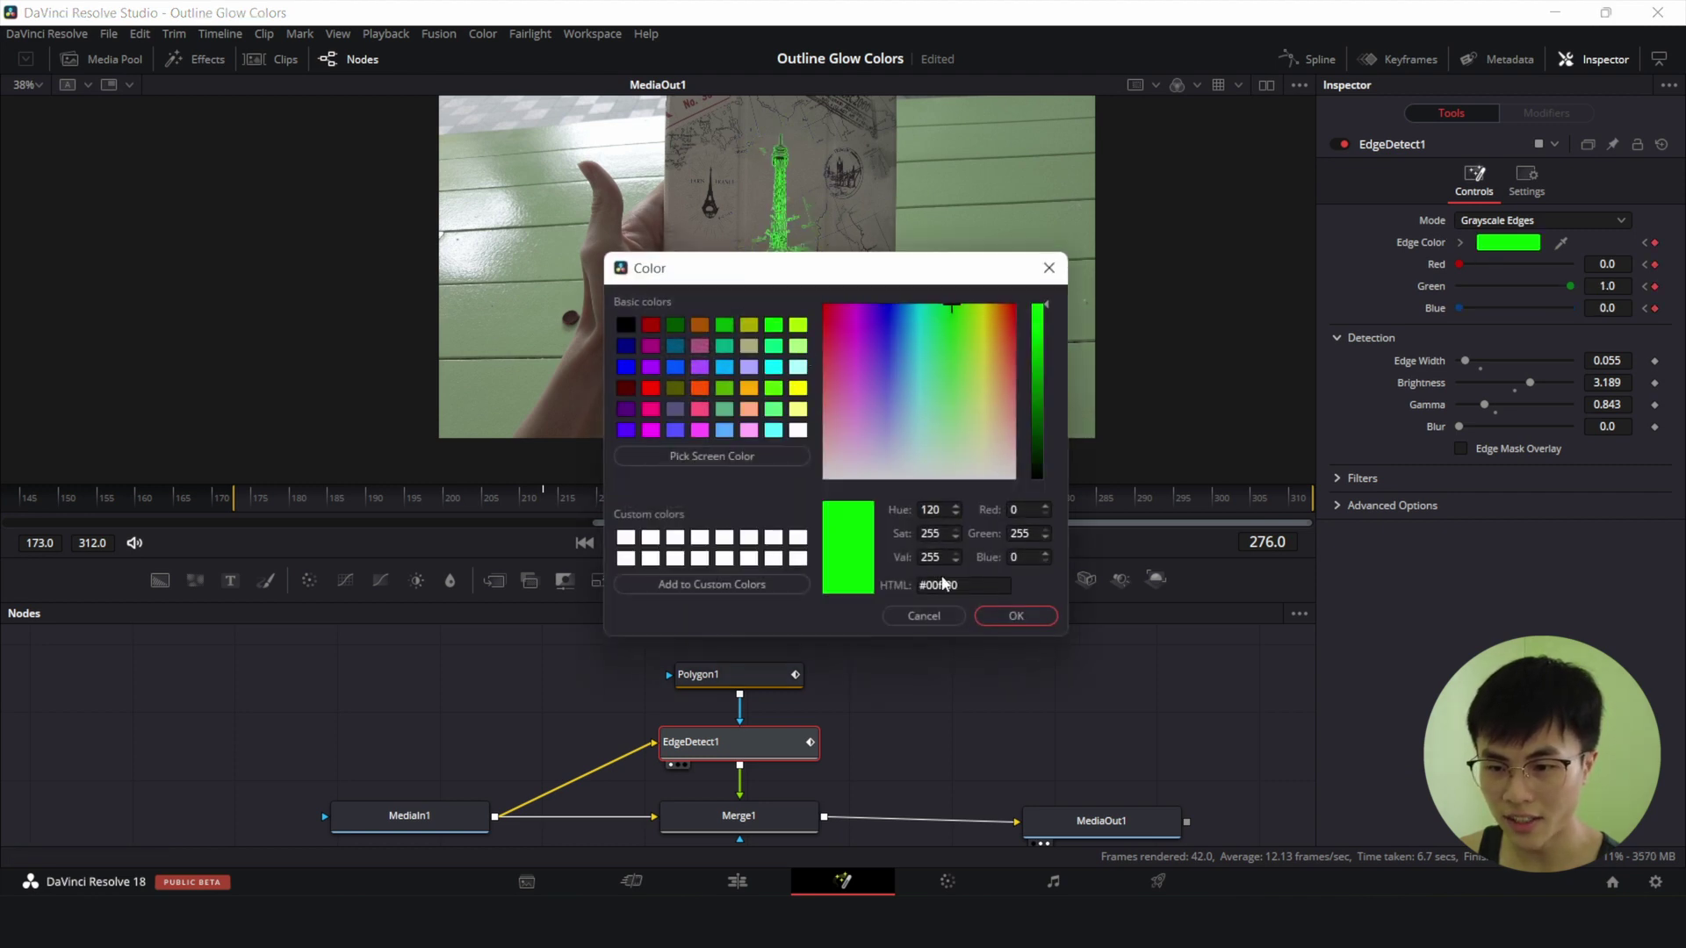
pyautogui.click(1014, 615)
# Key the outline colour yellow at frame 308.
pyautogui.click(1276, 497)
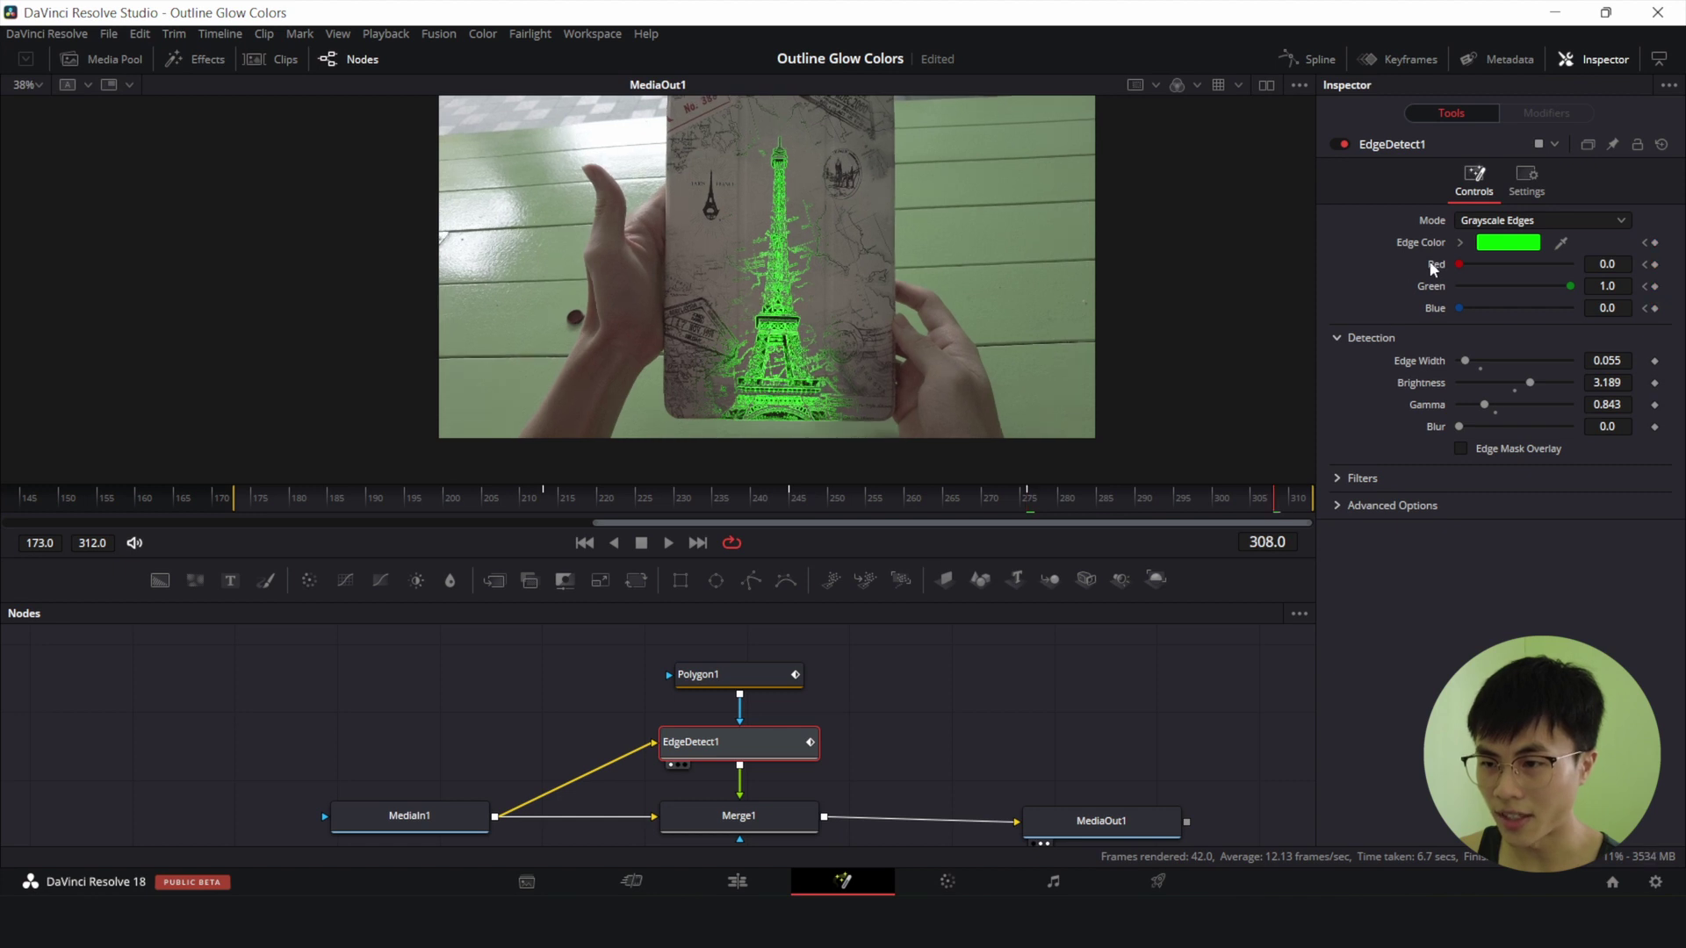
pyautogui.click(1495, 248)
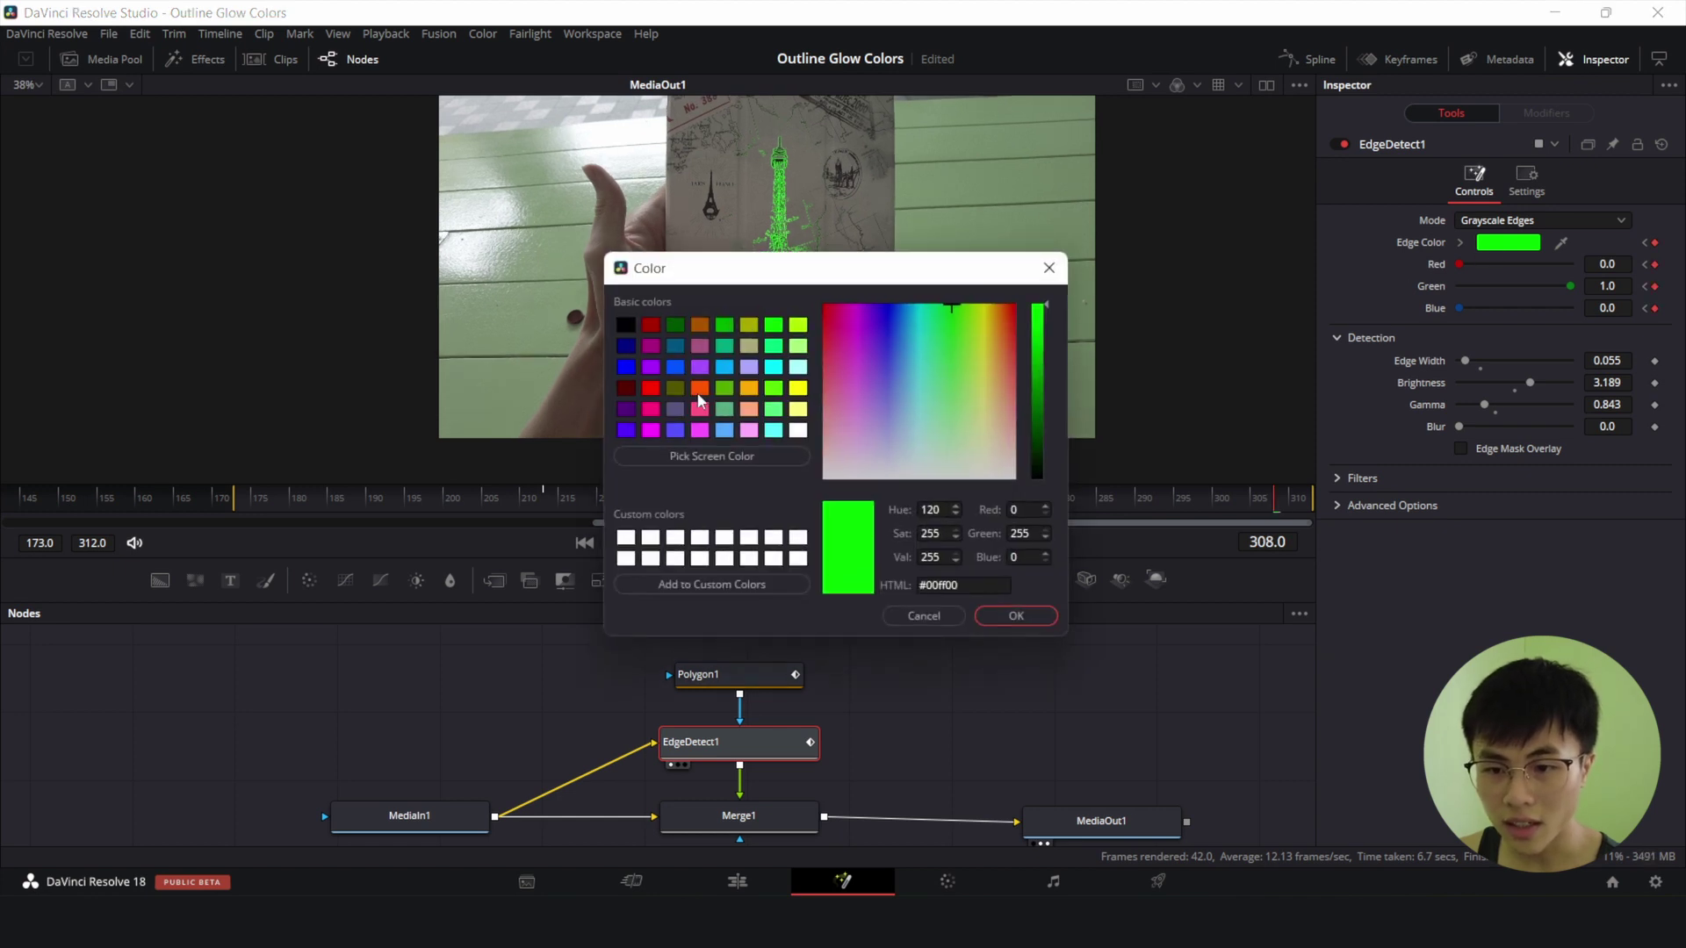
pyautogui.click(800, 389)
pyautogui.click(1016, 615)
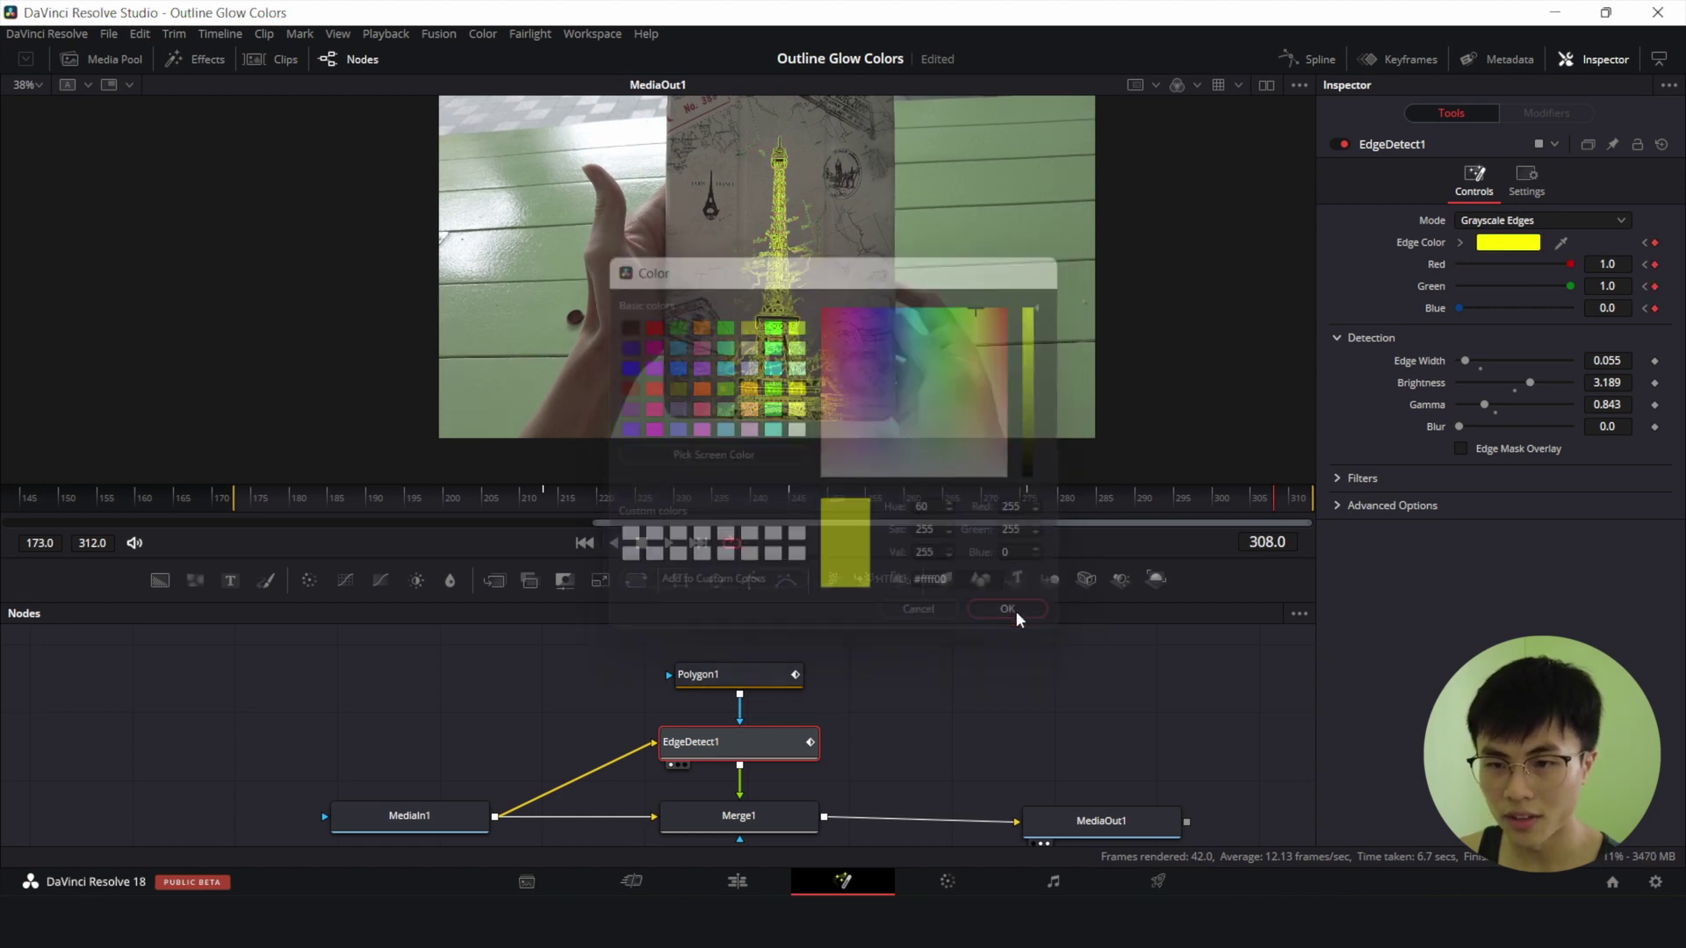
# View MediaOut1 and play the animation from near the clip's start.
pyautogui.click(1101, 821)
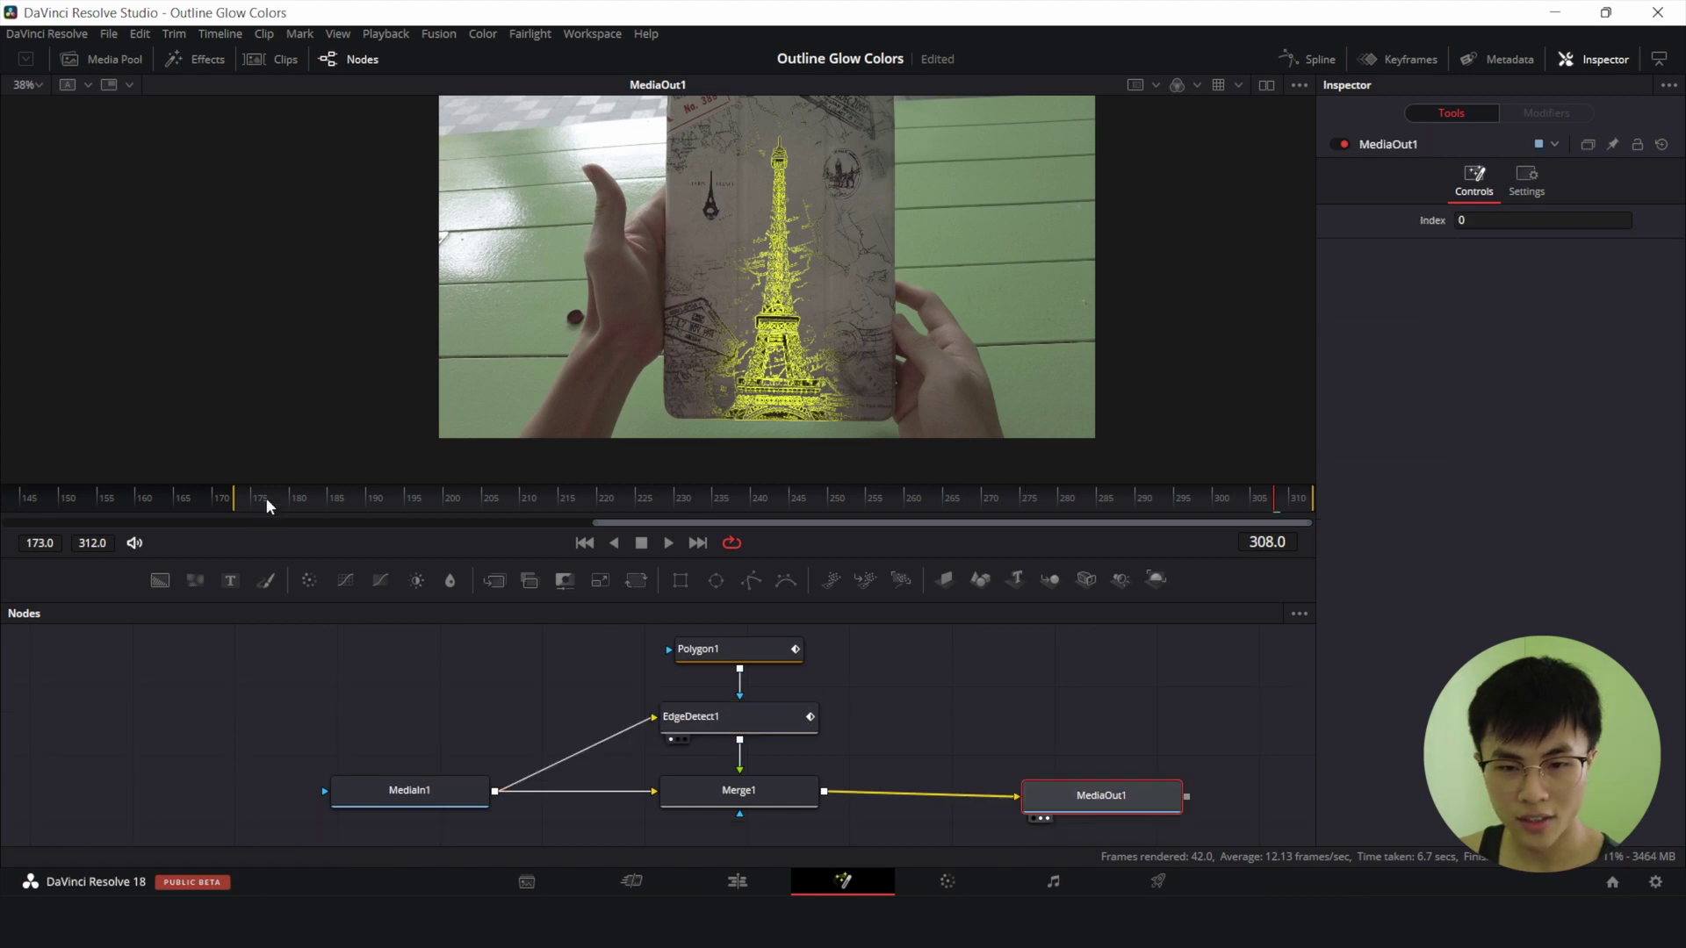
pyautogui.click(265, 497)
pyautogui.press('space')
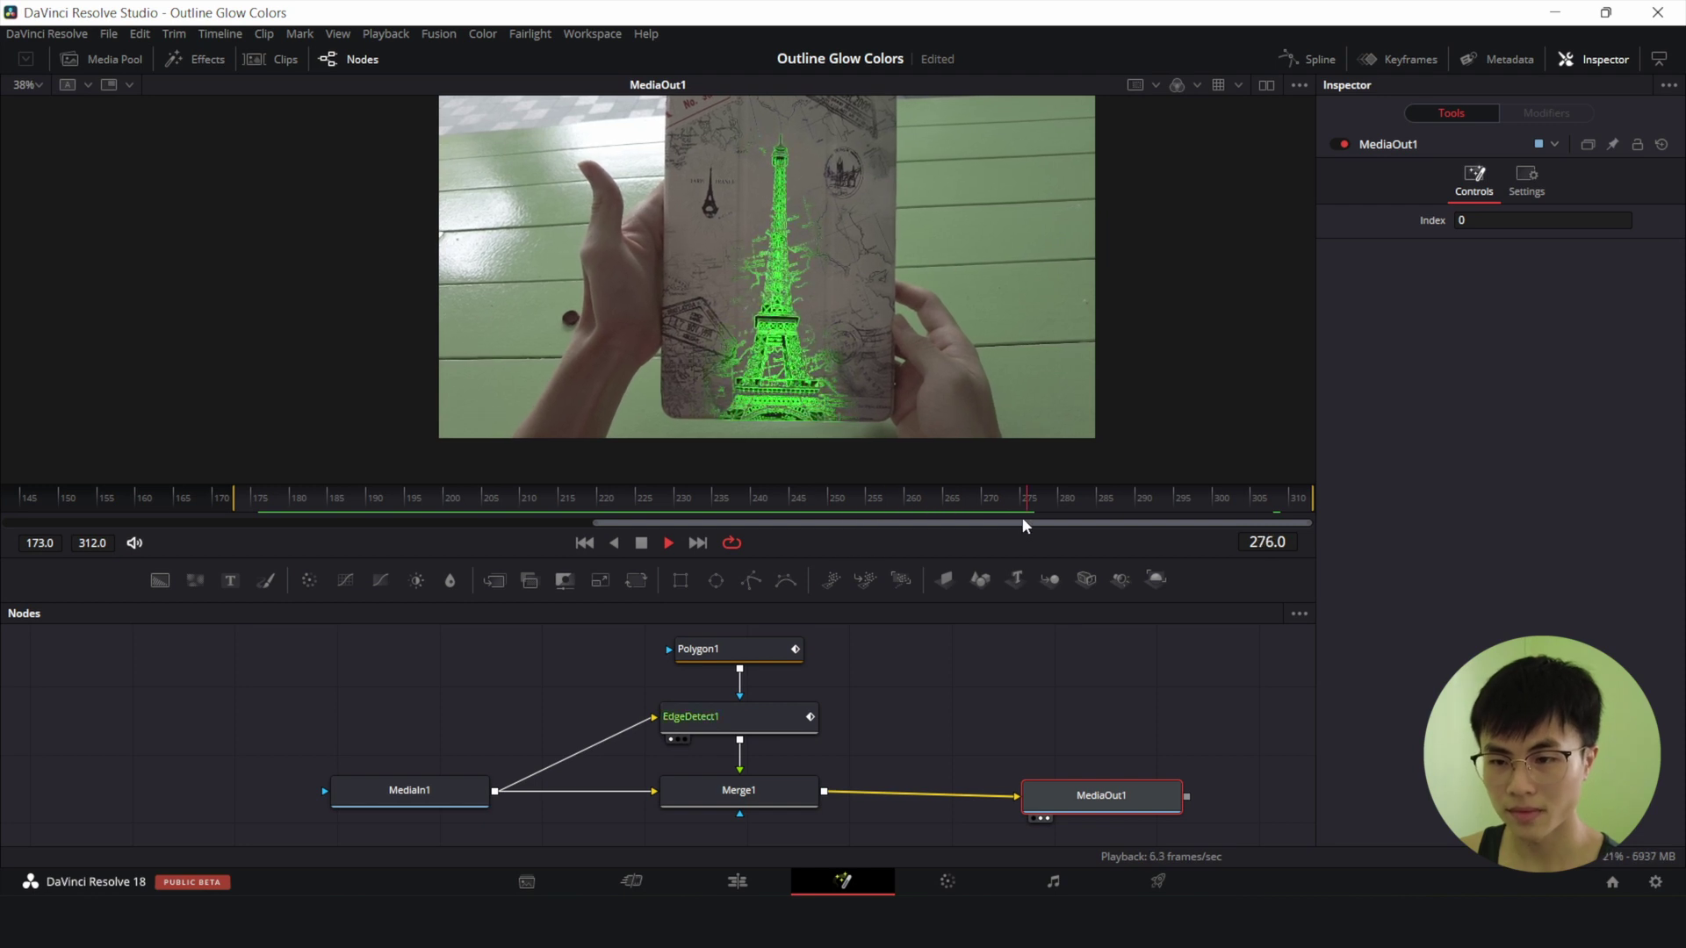
# Stop playback at frame 305 and select the Polygon1 node.
pyautogui.click(642, 544)
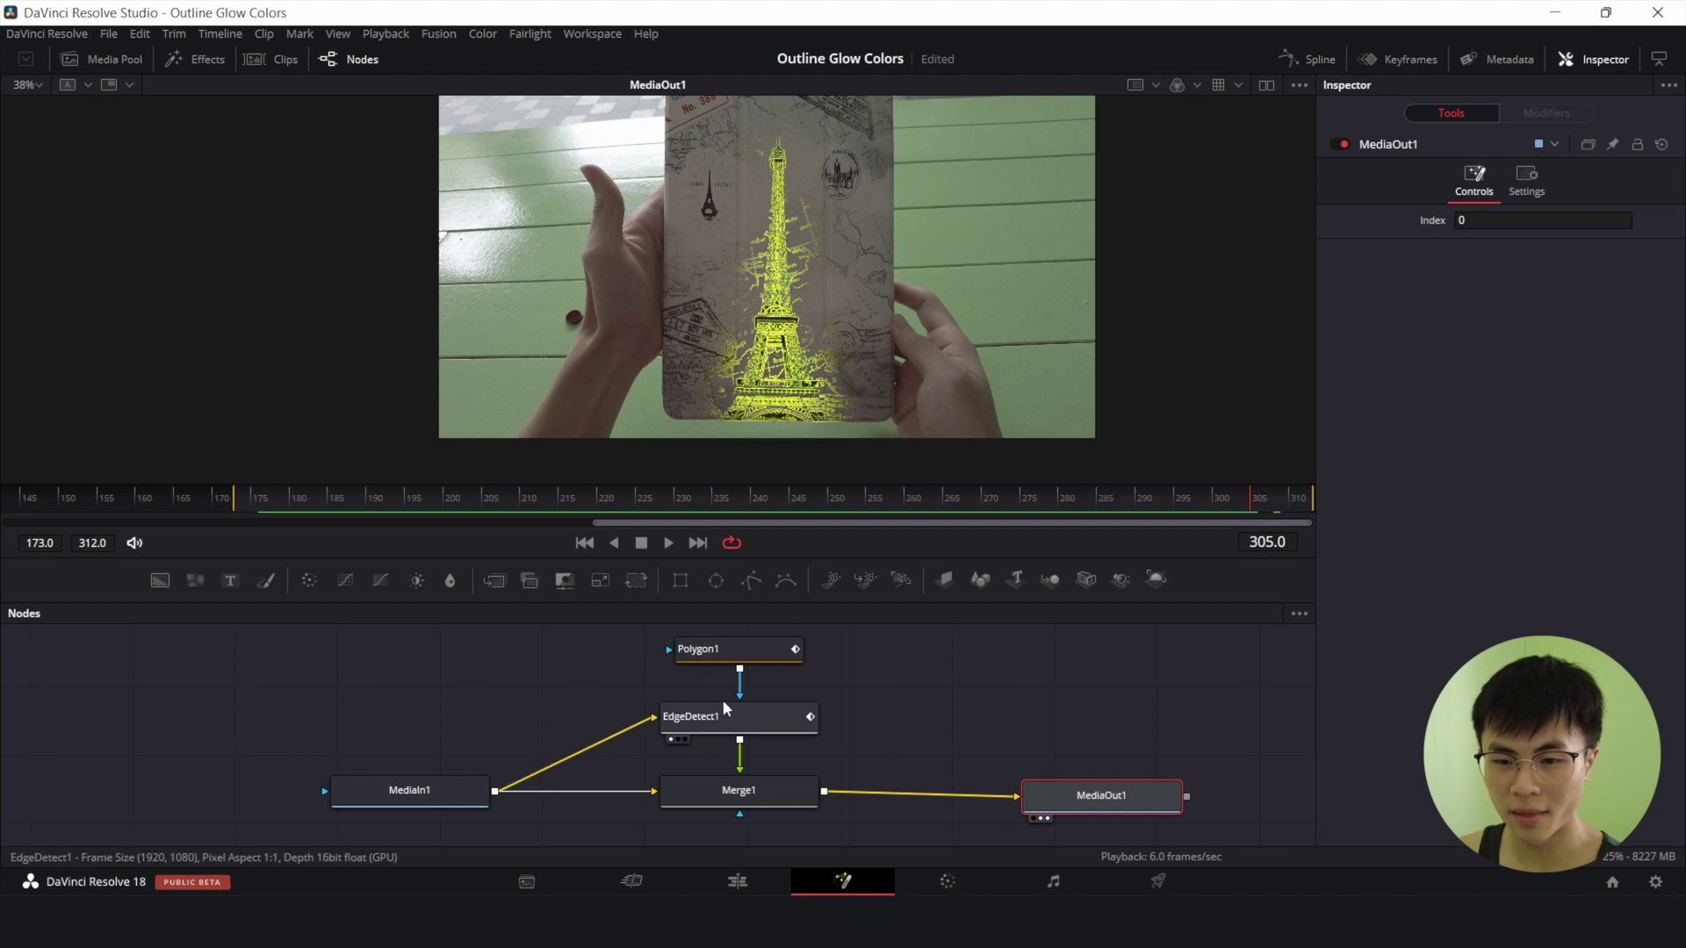
pyautogui.click(725, 651)
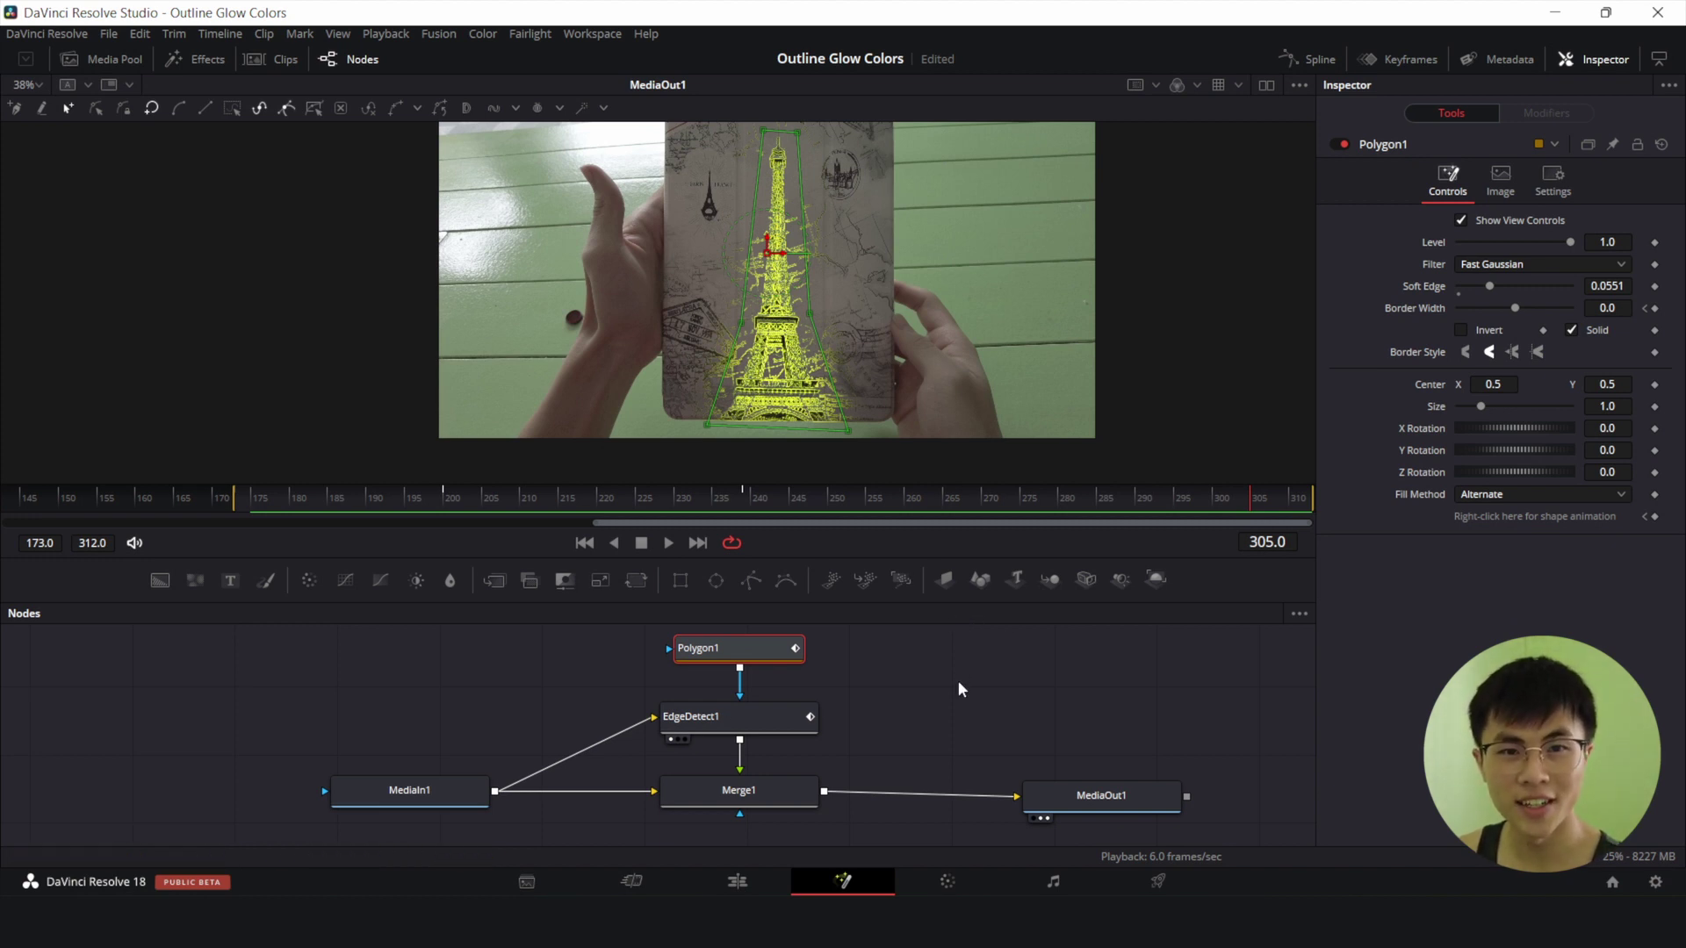
# Add a Tracker node to the flow using the tool search for 'trac'.
pyautogui.click(454, 735)
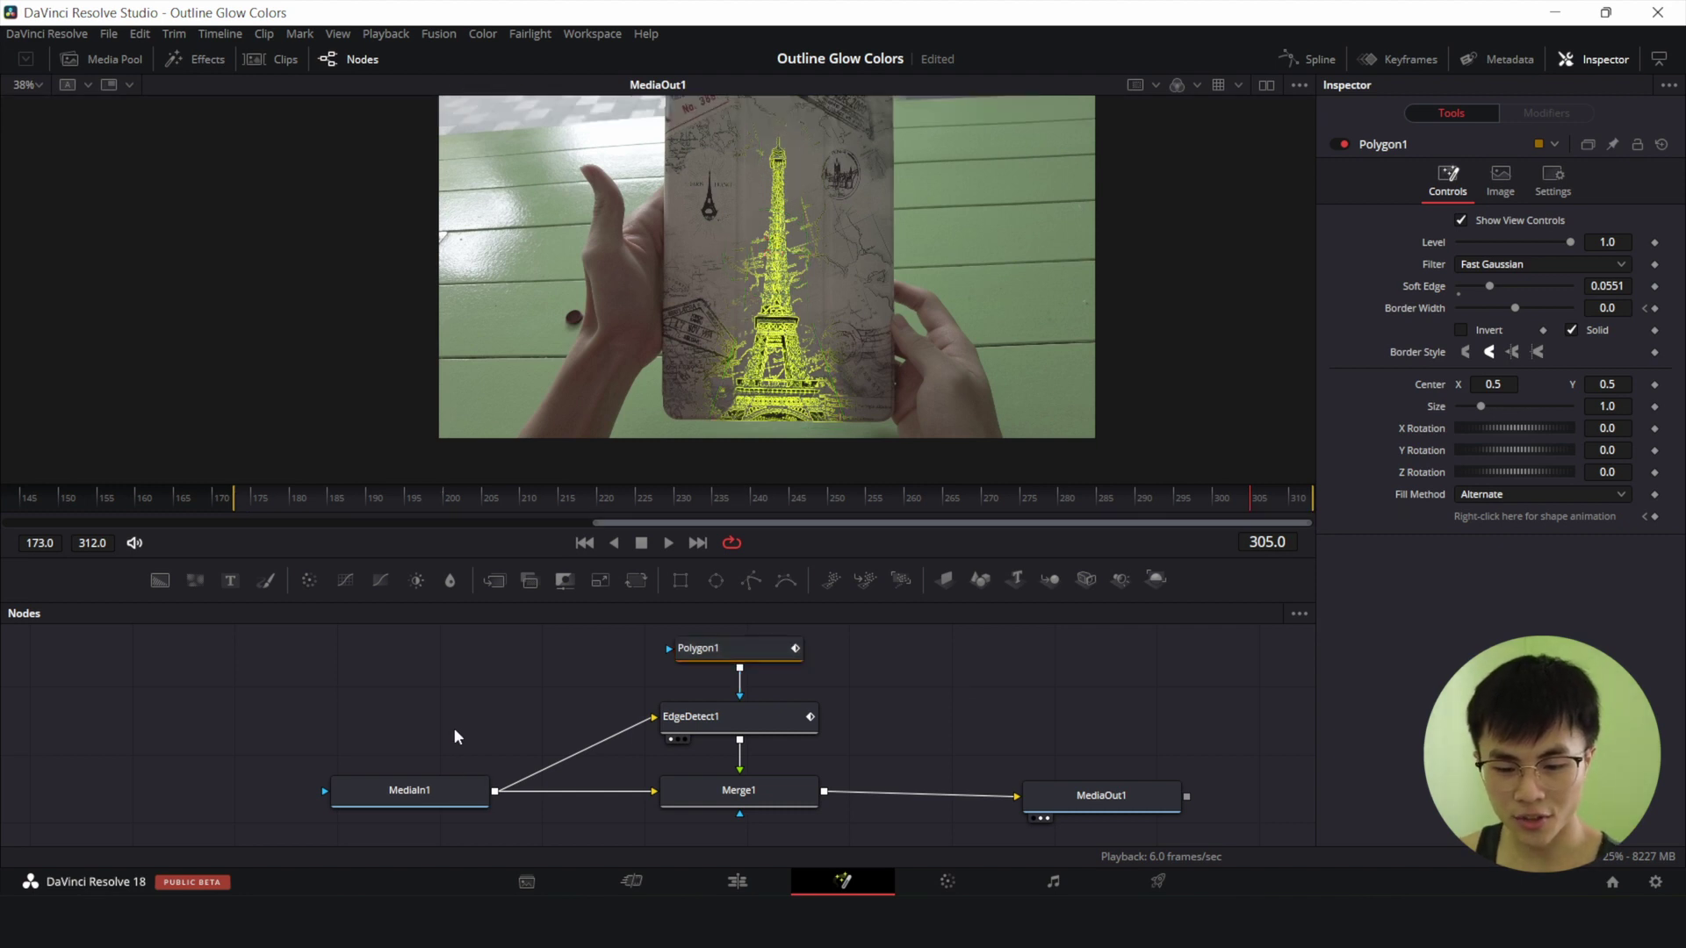
pyautogui.hotkey('shift', 'space')
pyautogui.write('trac')
pyautogui.press('Return')
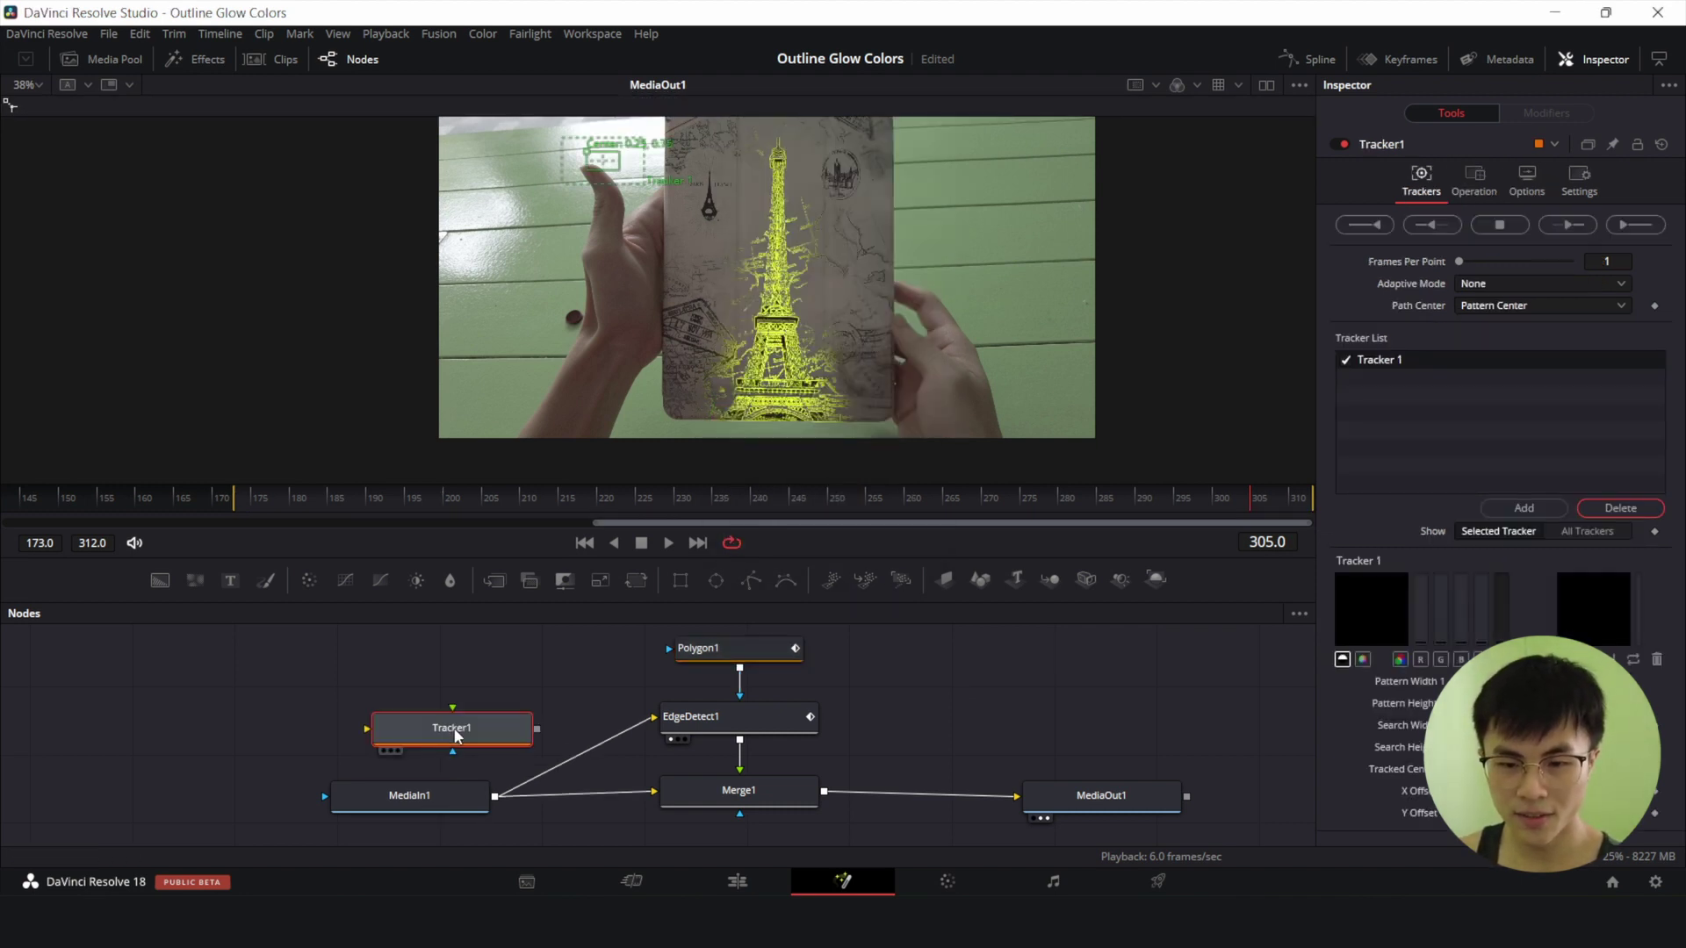
# Insert Tracker1 between MediaIn1 and Merge1 left of Merge1, then jump to frame 236.
pyautogui.moveTo(409, 796); pyautogui.dragTo(327, 794)
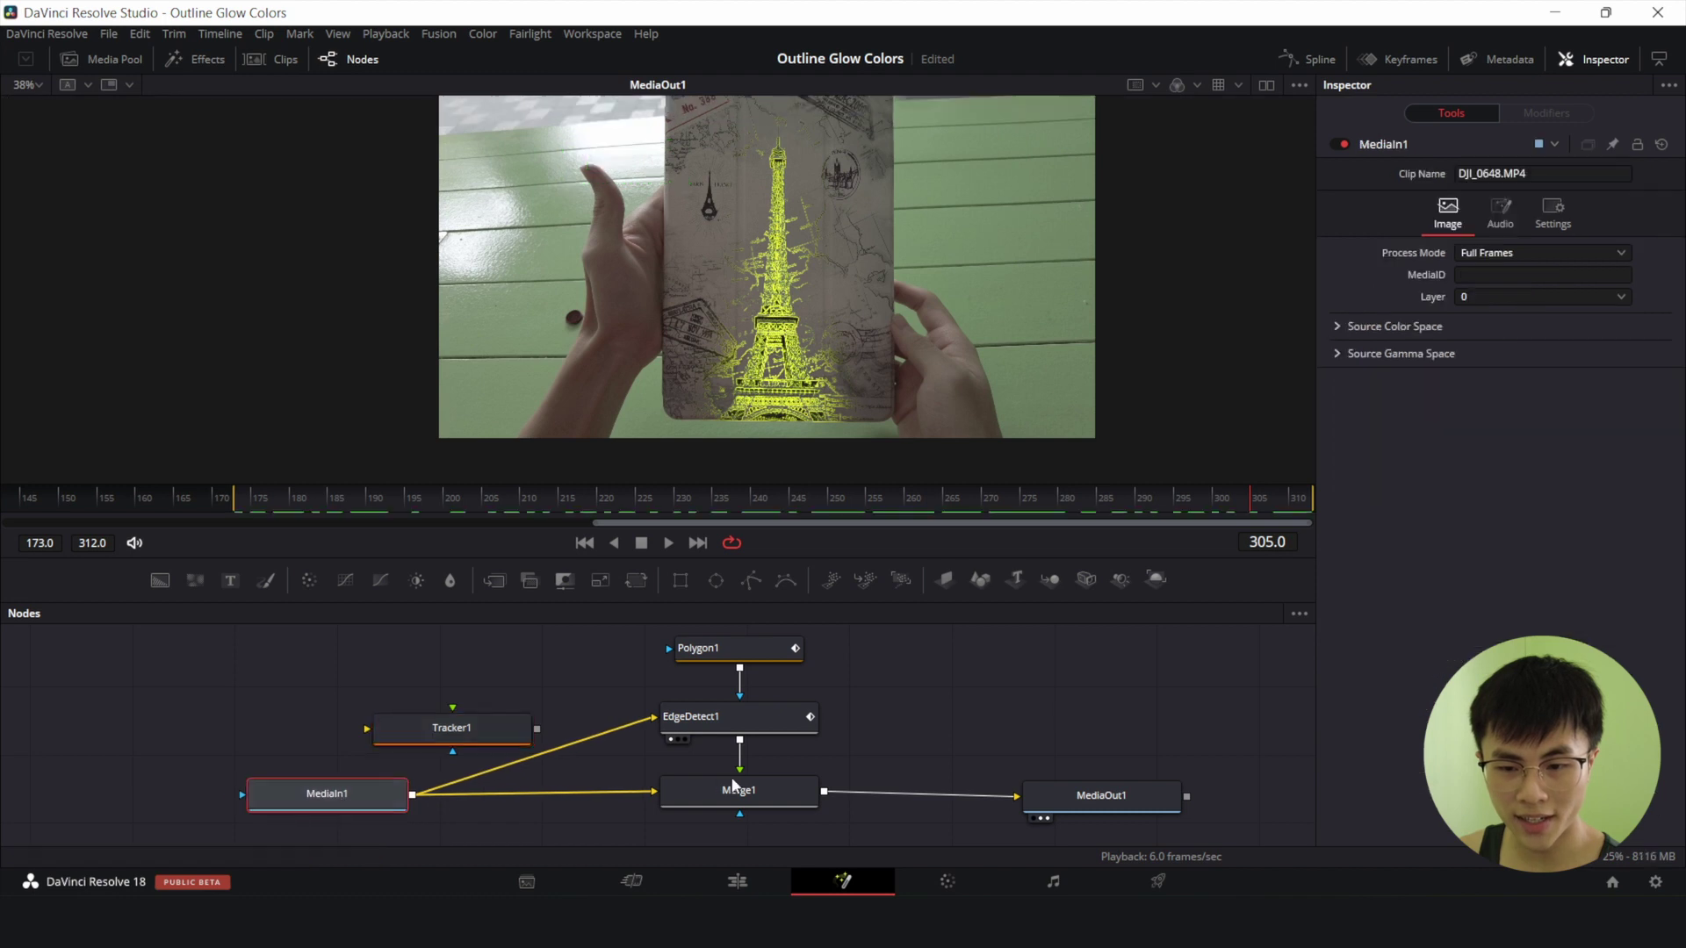
pyautogui.moveTo(456, 731); pyautogui.dragTo(548, 798)
pyautogui.click(548, 798)
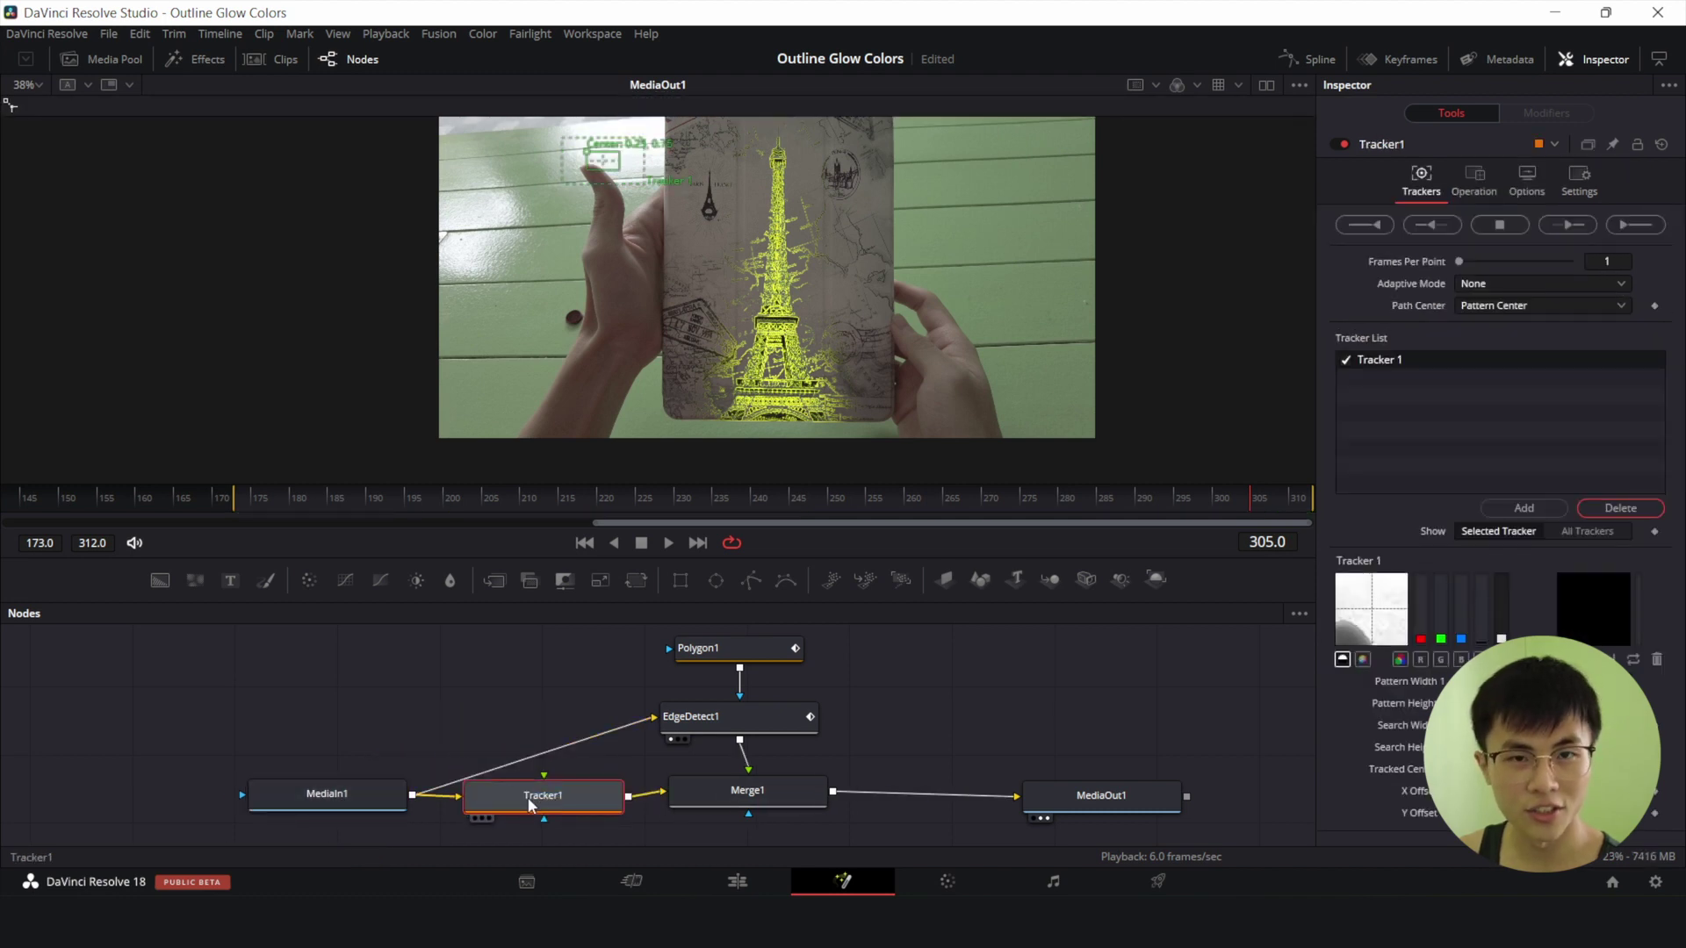
pyautogui.moveTo(528, 813)
pyautogui.mouseDown()
pyautogui.moveTo(523, 766)
pyautogui.moveTo(519, 800)
pyautogui.moveTo(557, 799)
pyautogui.moveTo(539, 810)
pyautogui.mouseUp()
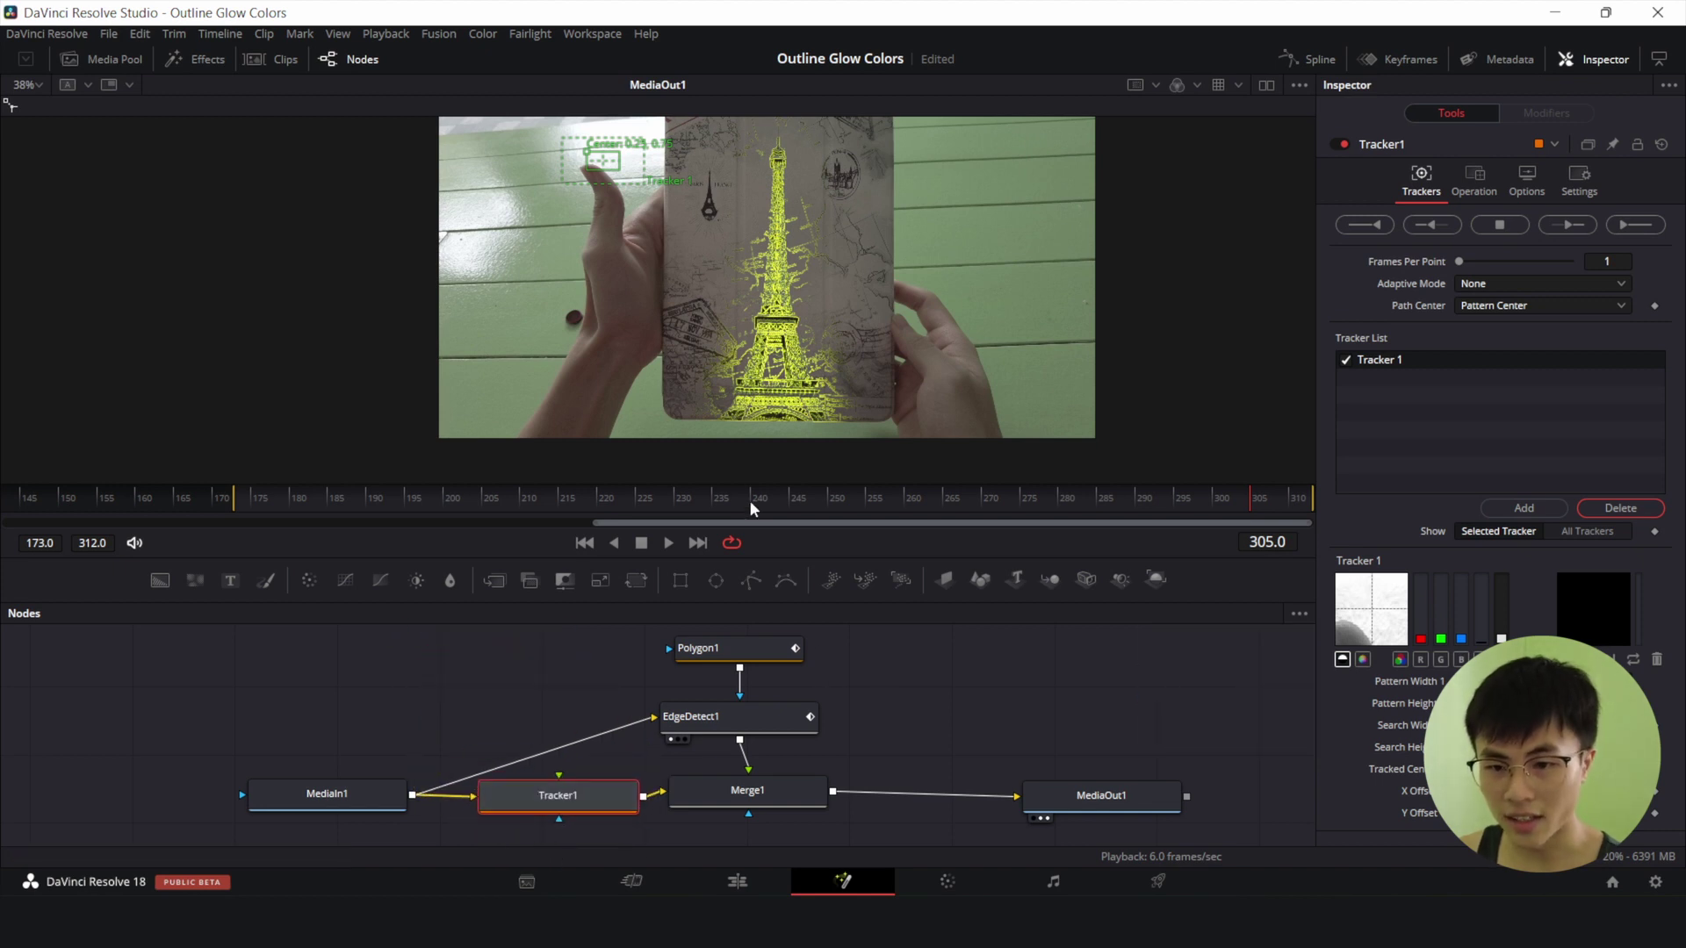
pyautogui.click(721, 502)
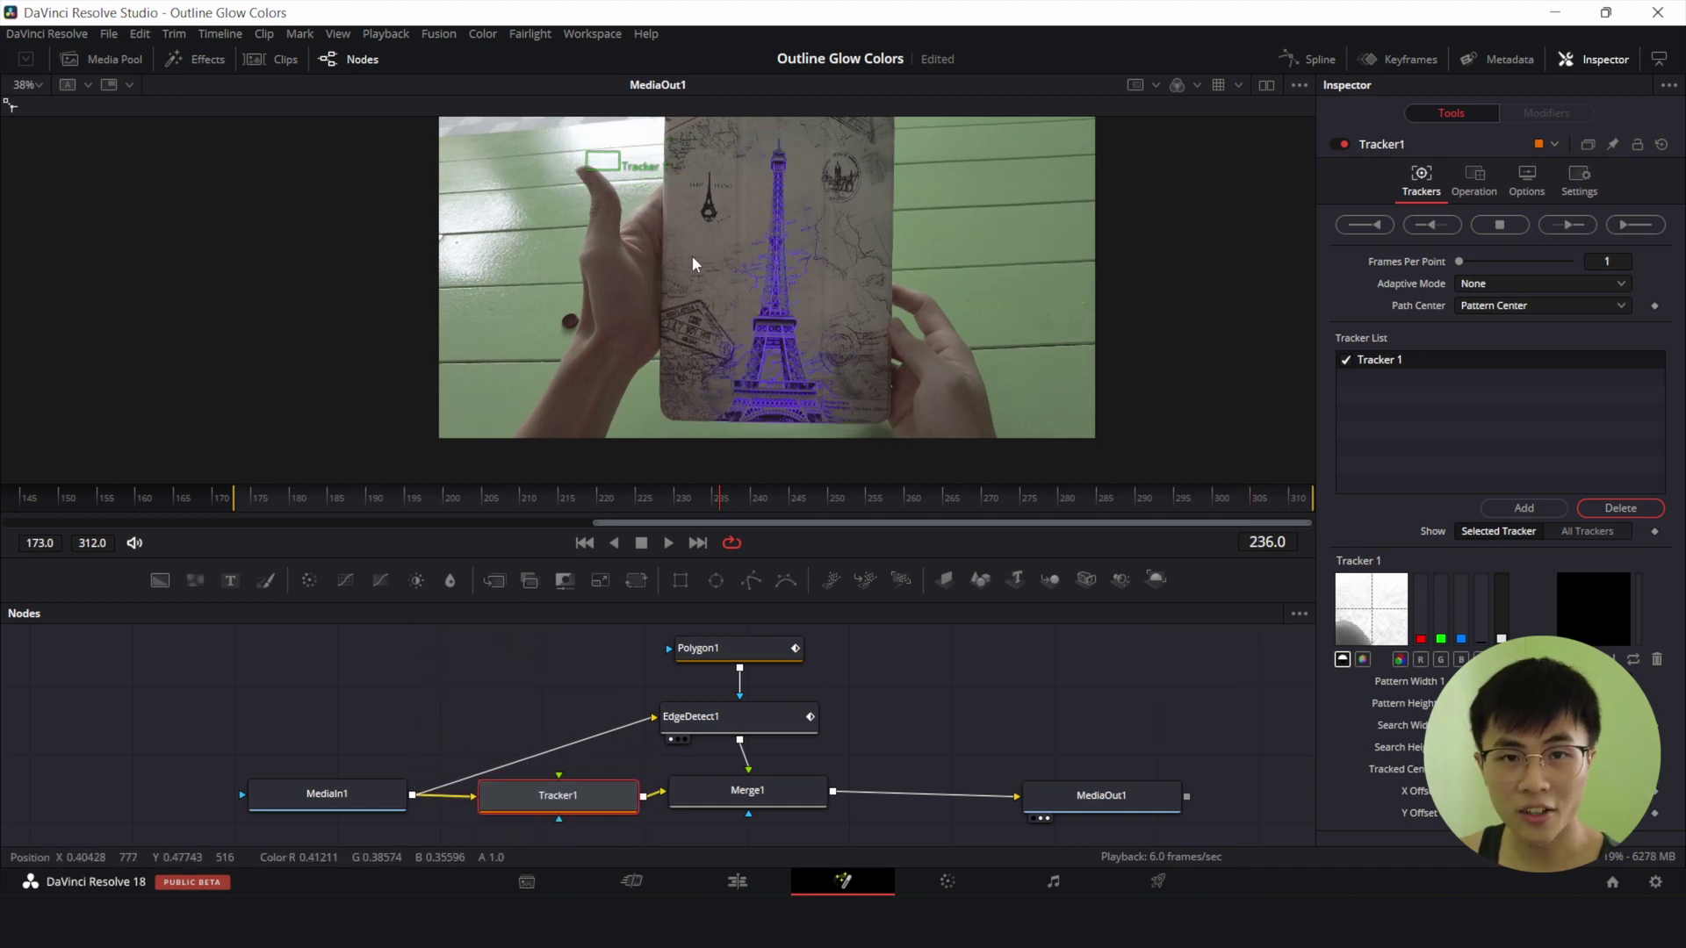
# Fit Tracker 1's pattern box around the word PARIS and shrink its search area.
pyautogui.scroll(4, 812, 398)
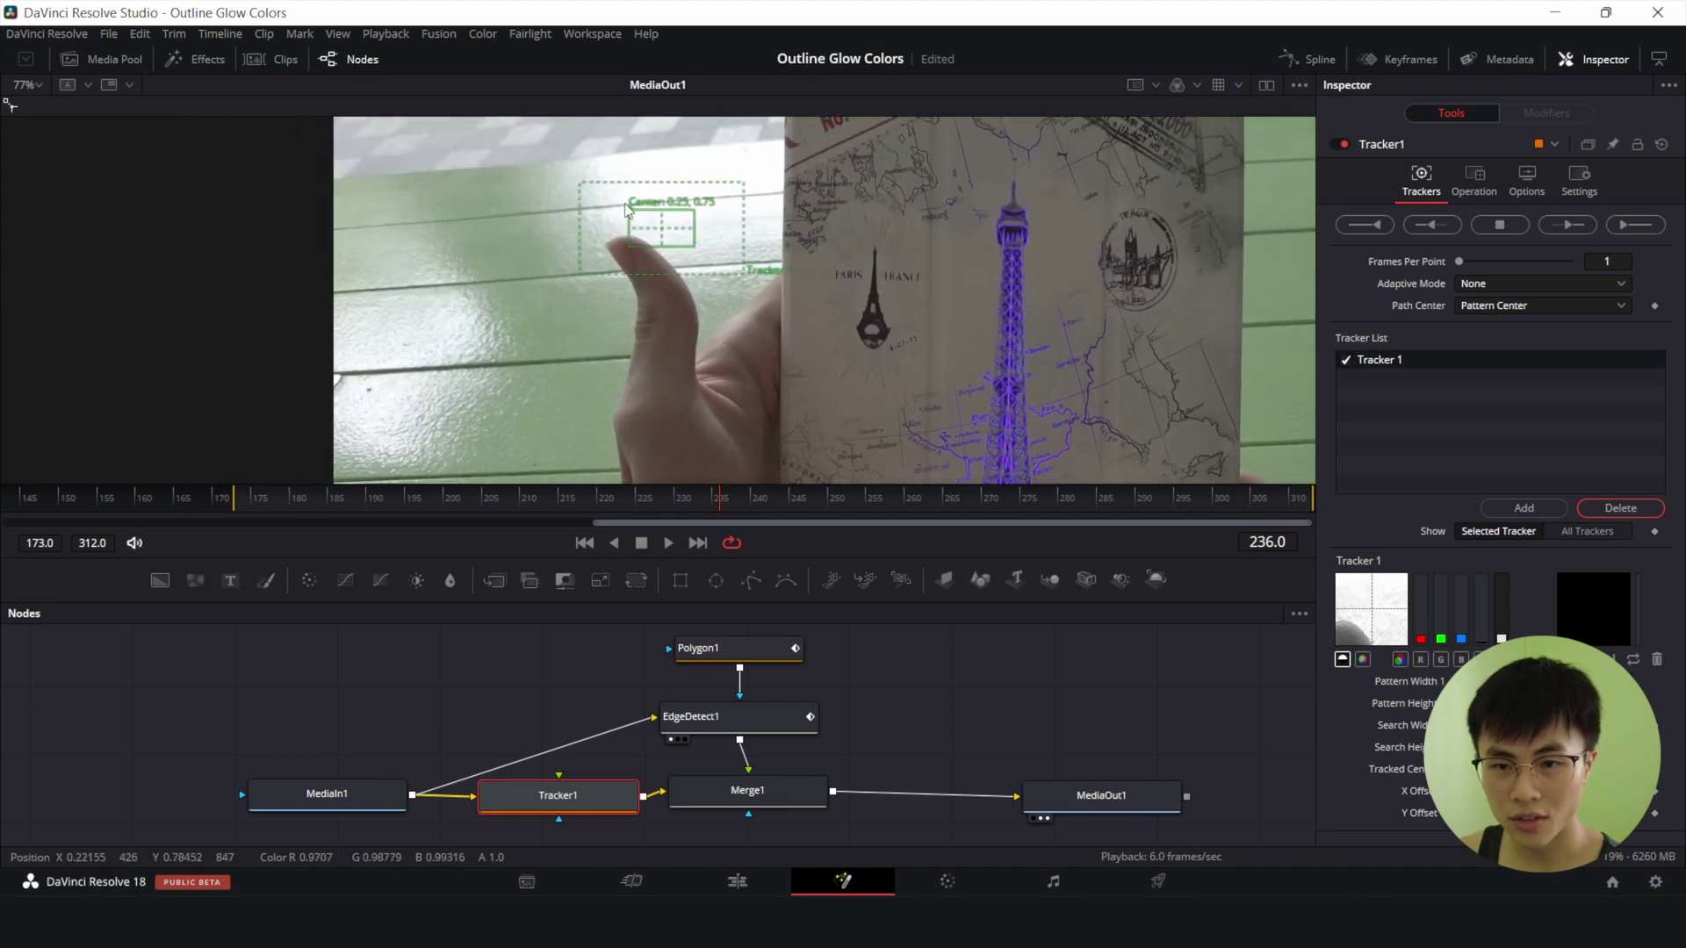
pyautogui.moveTo(630, 215); pyautogui.dragTo(818, 254)
pyautogui.scroll(5, 918, 294)
pyautogui.scroll(2, 820, 228)
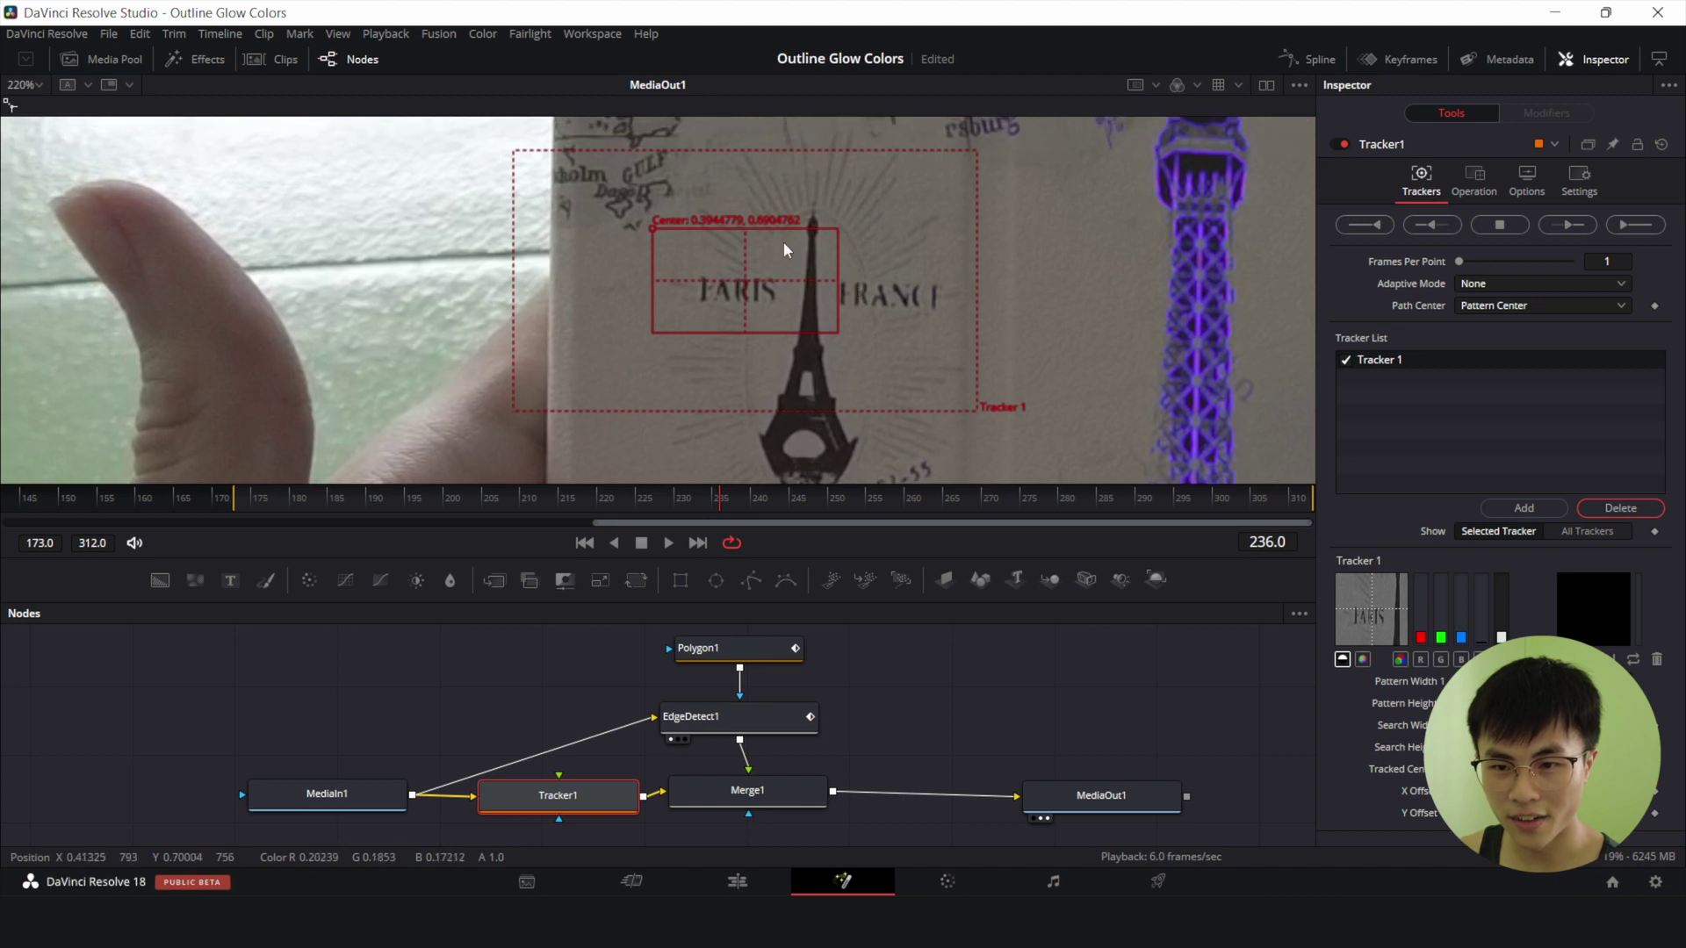
pyautogui.moveTo(813, 223); pyautogui.dragTo(801, 272)
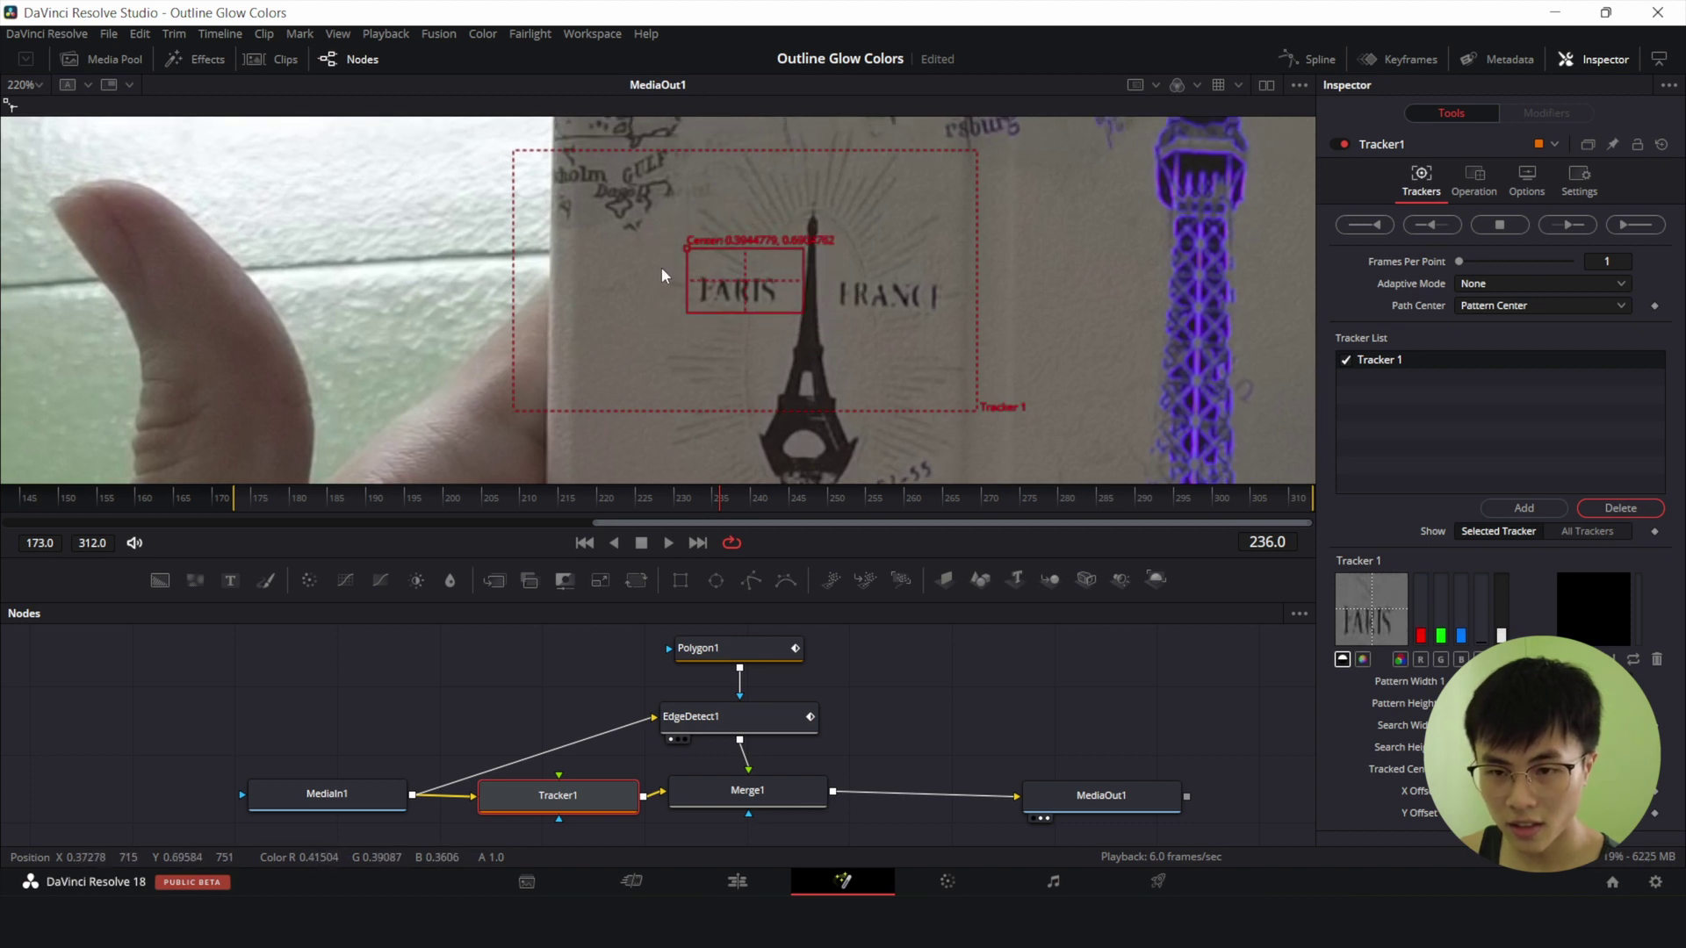
pyautogui.moveTo(671, 266); pyautogui.dragTo(663, 279)
pyautogui.moveTo(969, 268); pyautogui.dragTo(870, 264)
pyautogui.moveTo(793, 161); pyautogui.dragTo(793, 211)
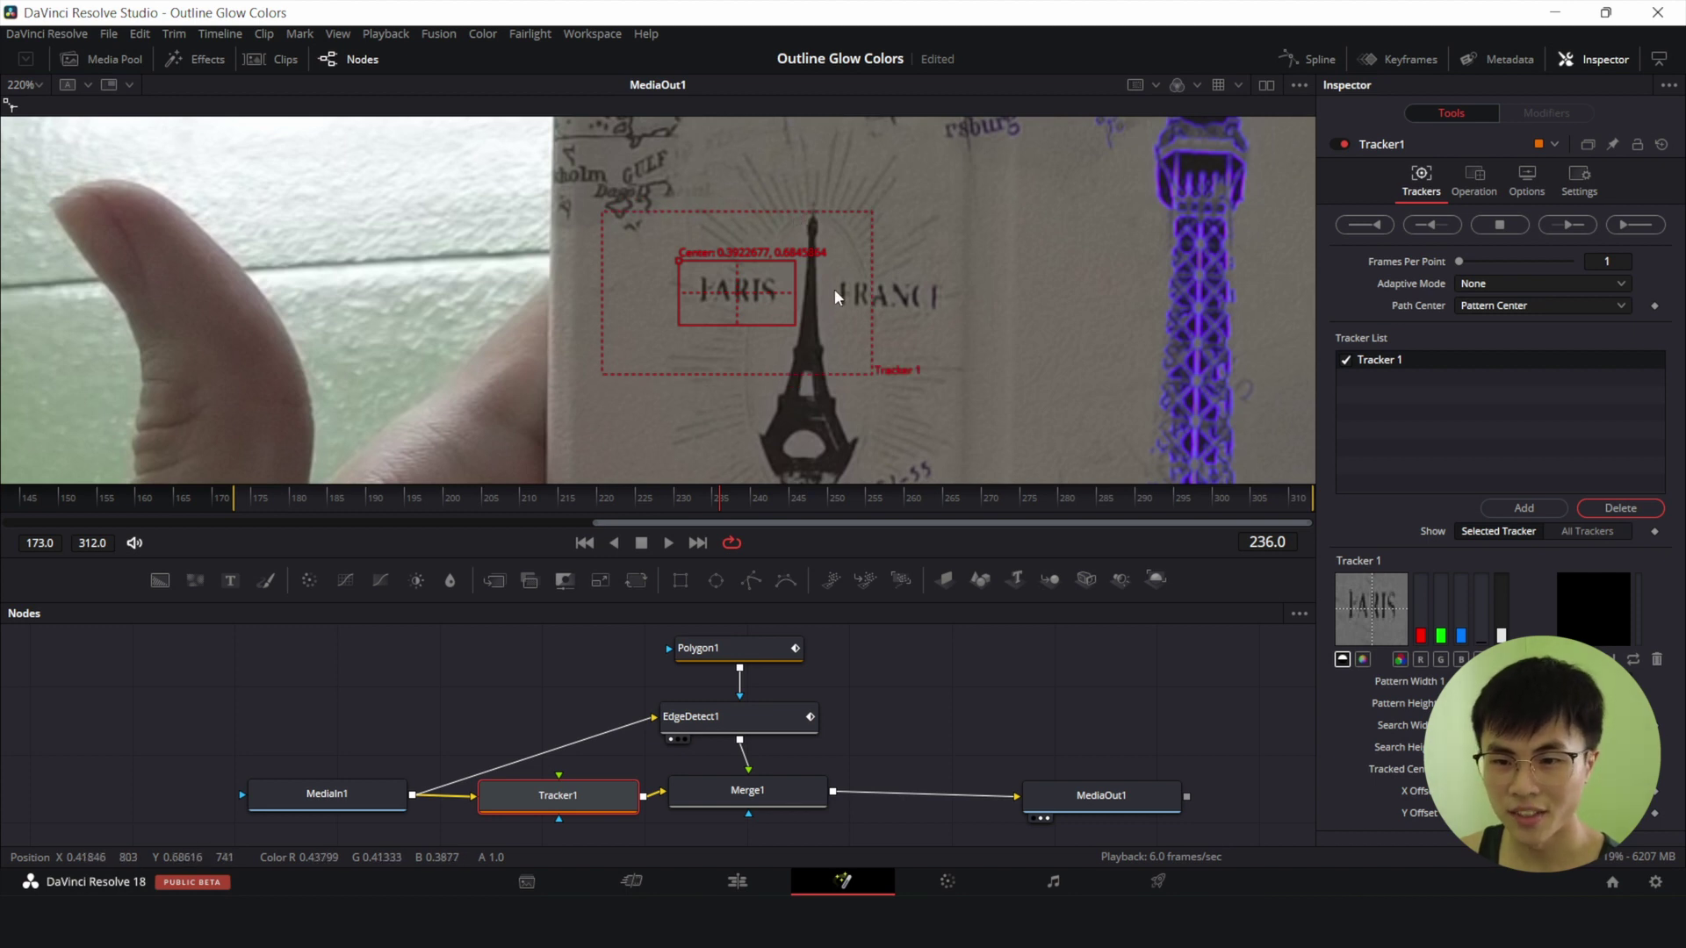
# Track the PARIS pattern forward from frame 236 to 312, then backward from 237 to 173.
pyautogui.click(1567, 227)
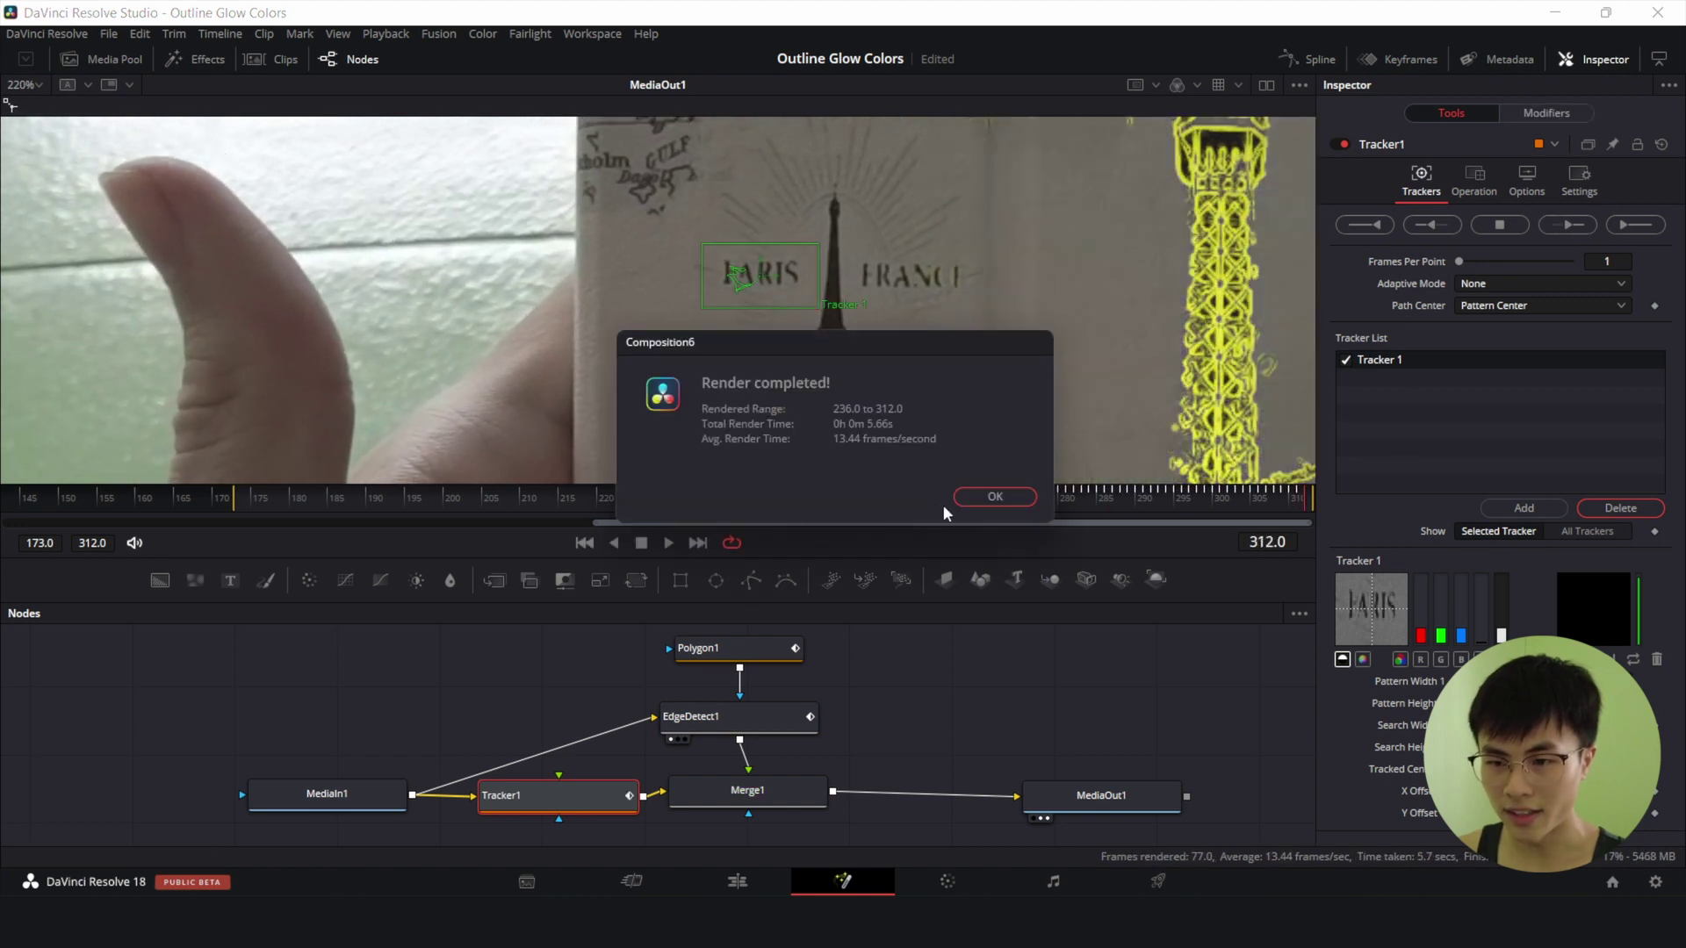
pyautogui.click(966, 502)
pyautogui.click(730, 502)
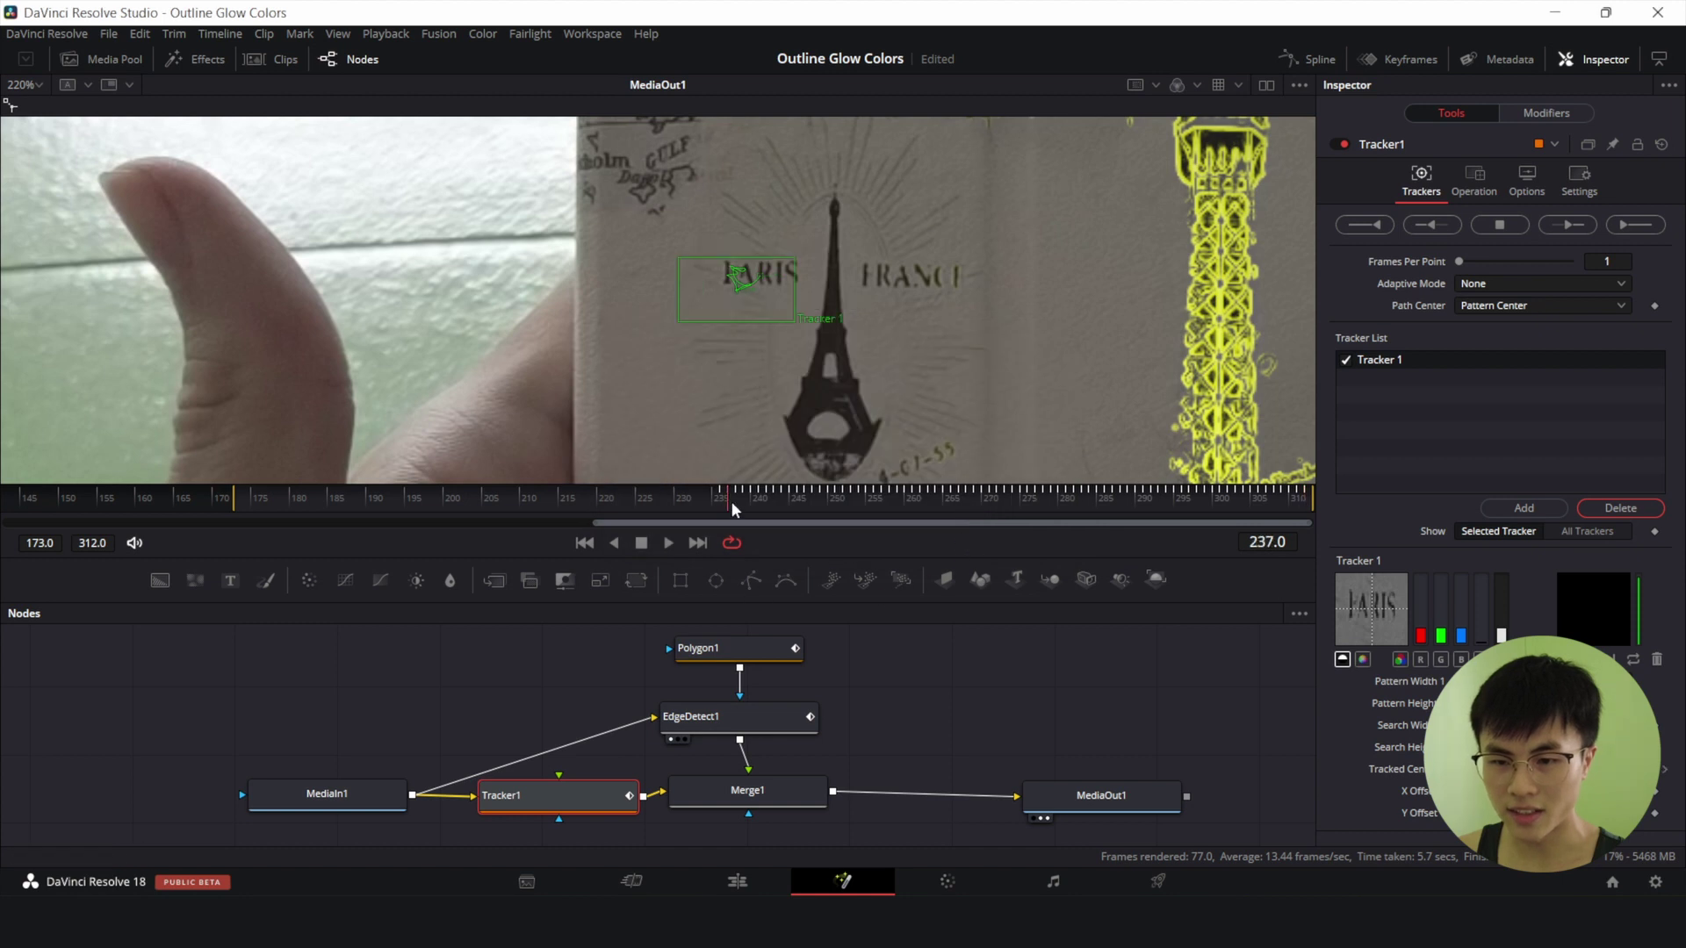
pyautogui.click(1440, 224)
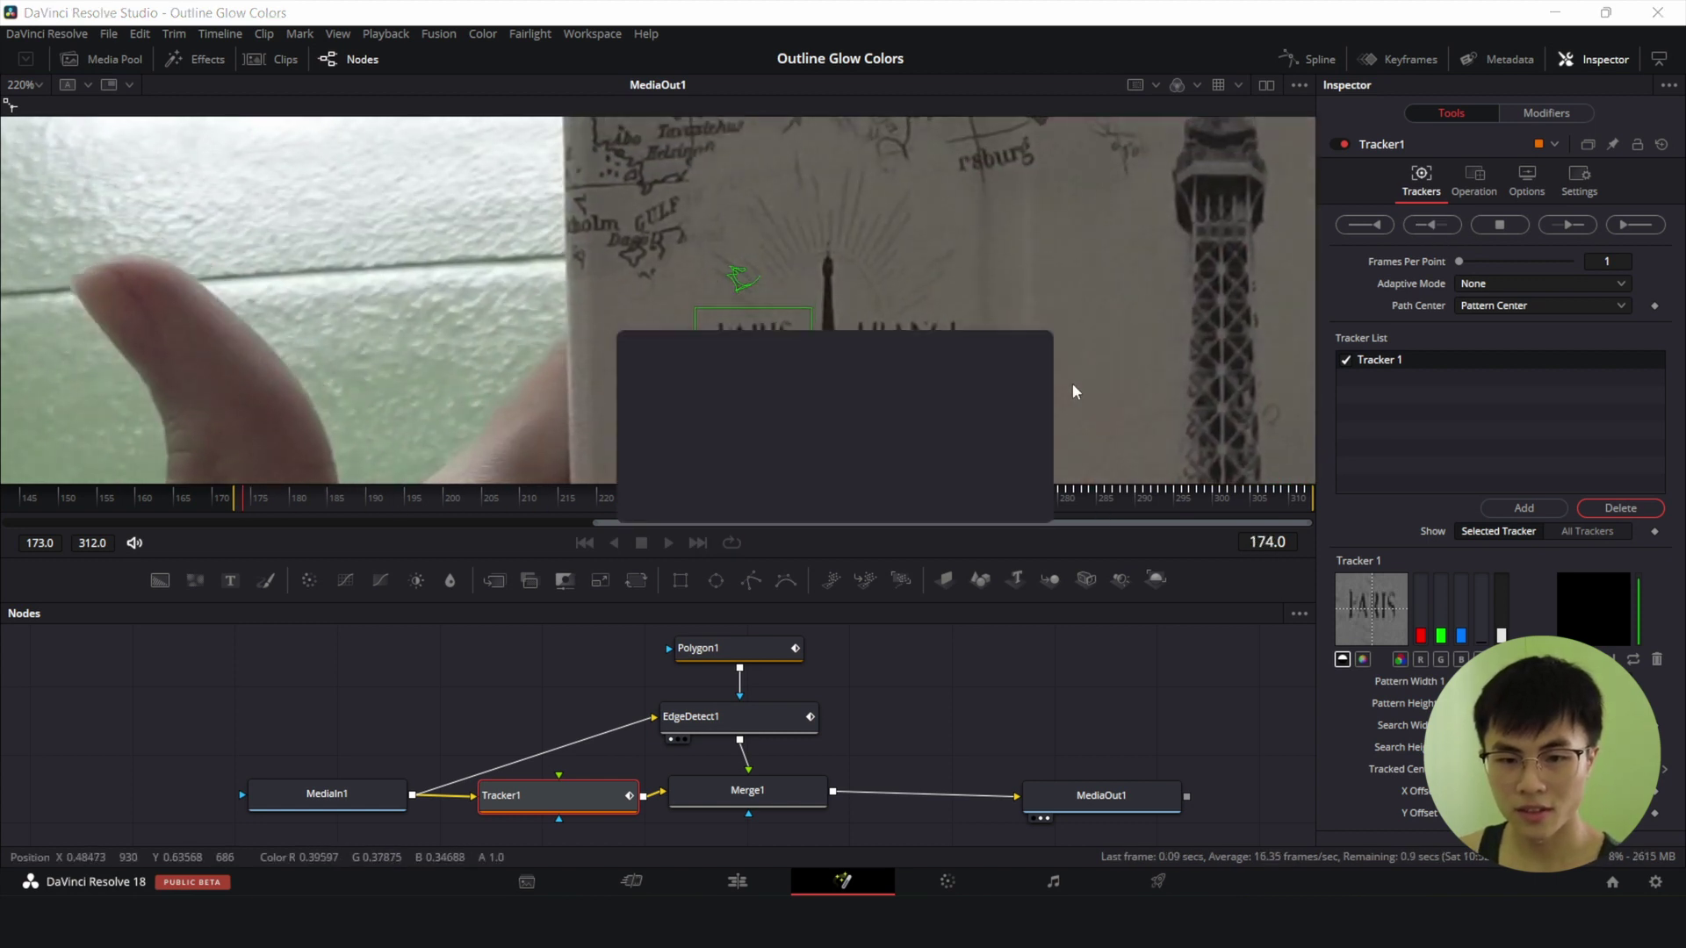
pyautogui.click(993, 497)
pyautogui.scroll(-5, 1040, 312)
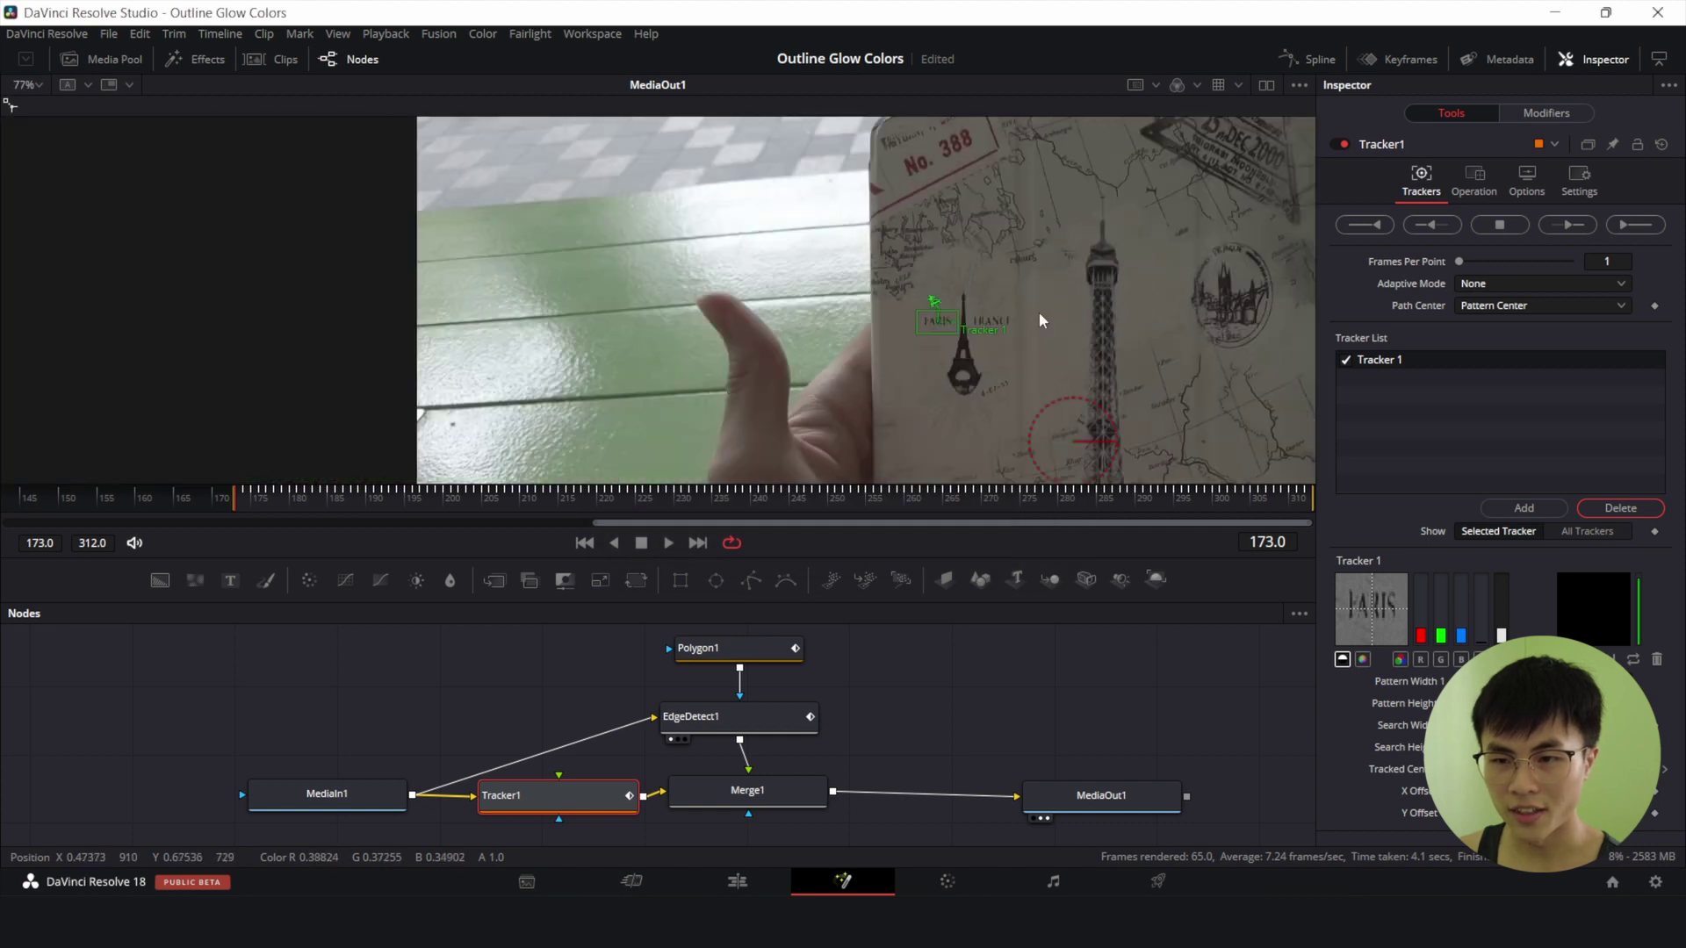
# Pull Tracker1 out so MediaIn1 feeds Merge1 directly, then select Polygon1.
pyautogui.moveTo(1046, 318); pyautogui.dragTo(930, 276)
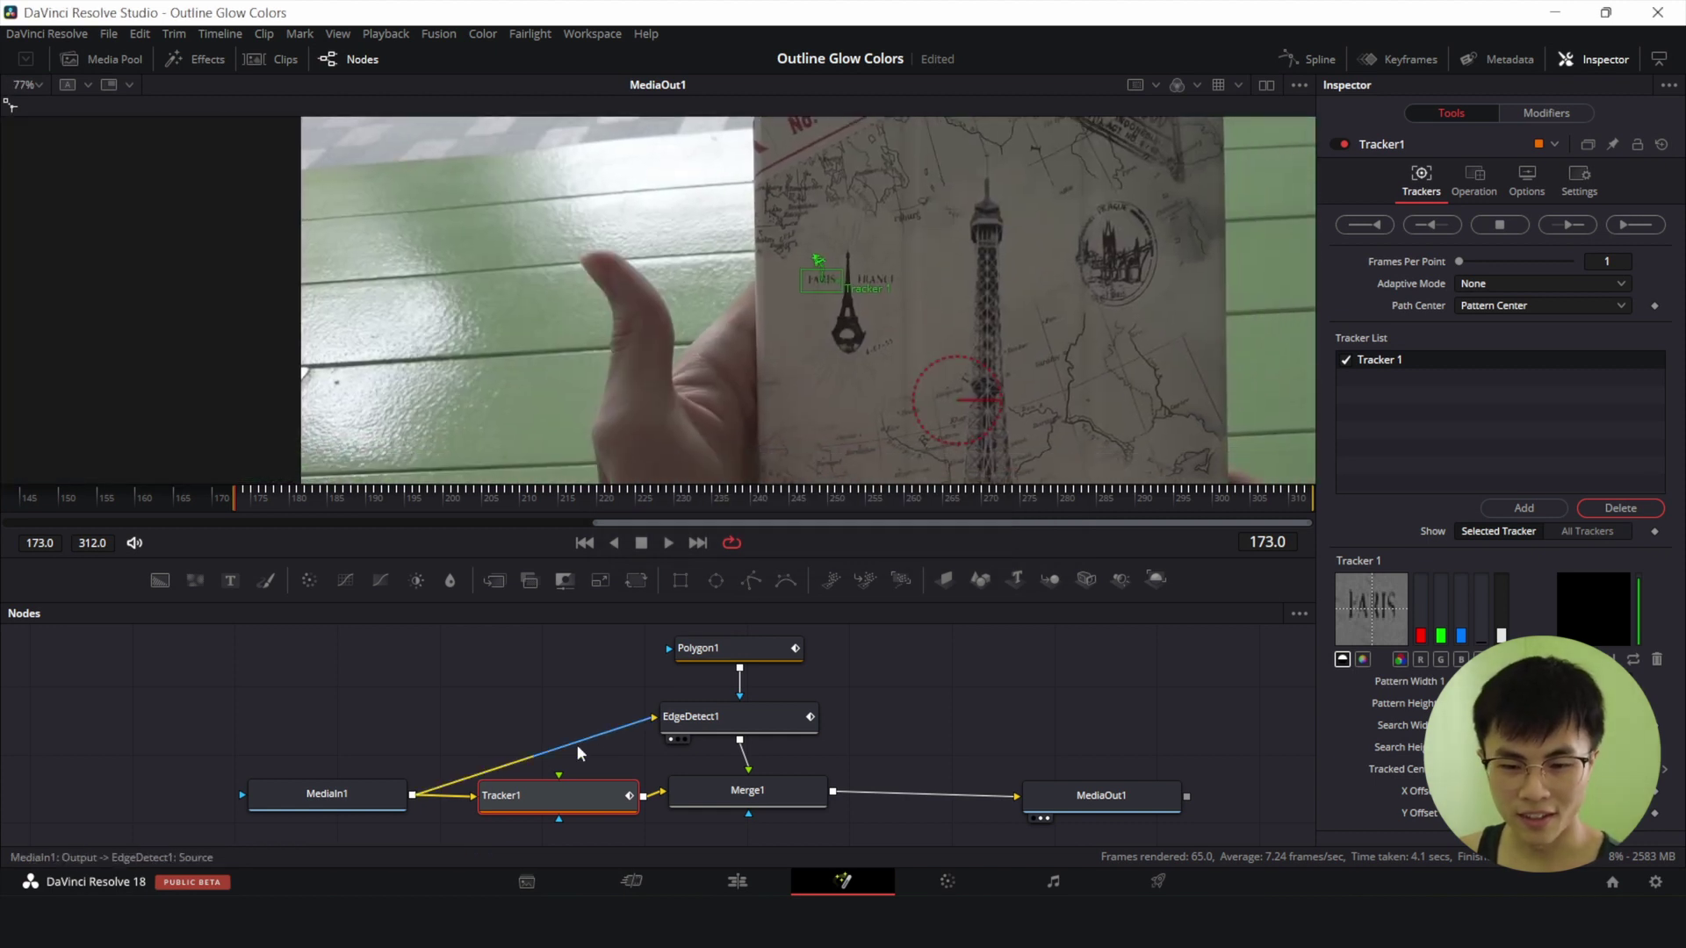
pyautogui.moveTo(525, 805); pyautogui.dragTo(389, 682)
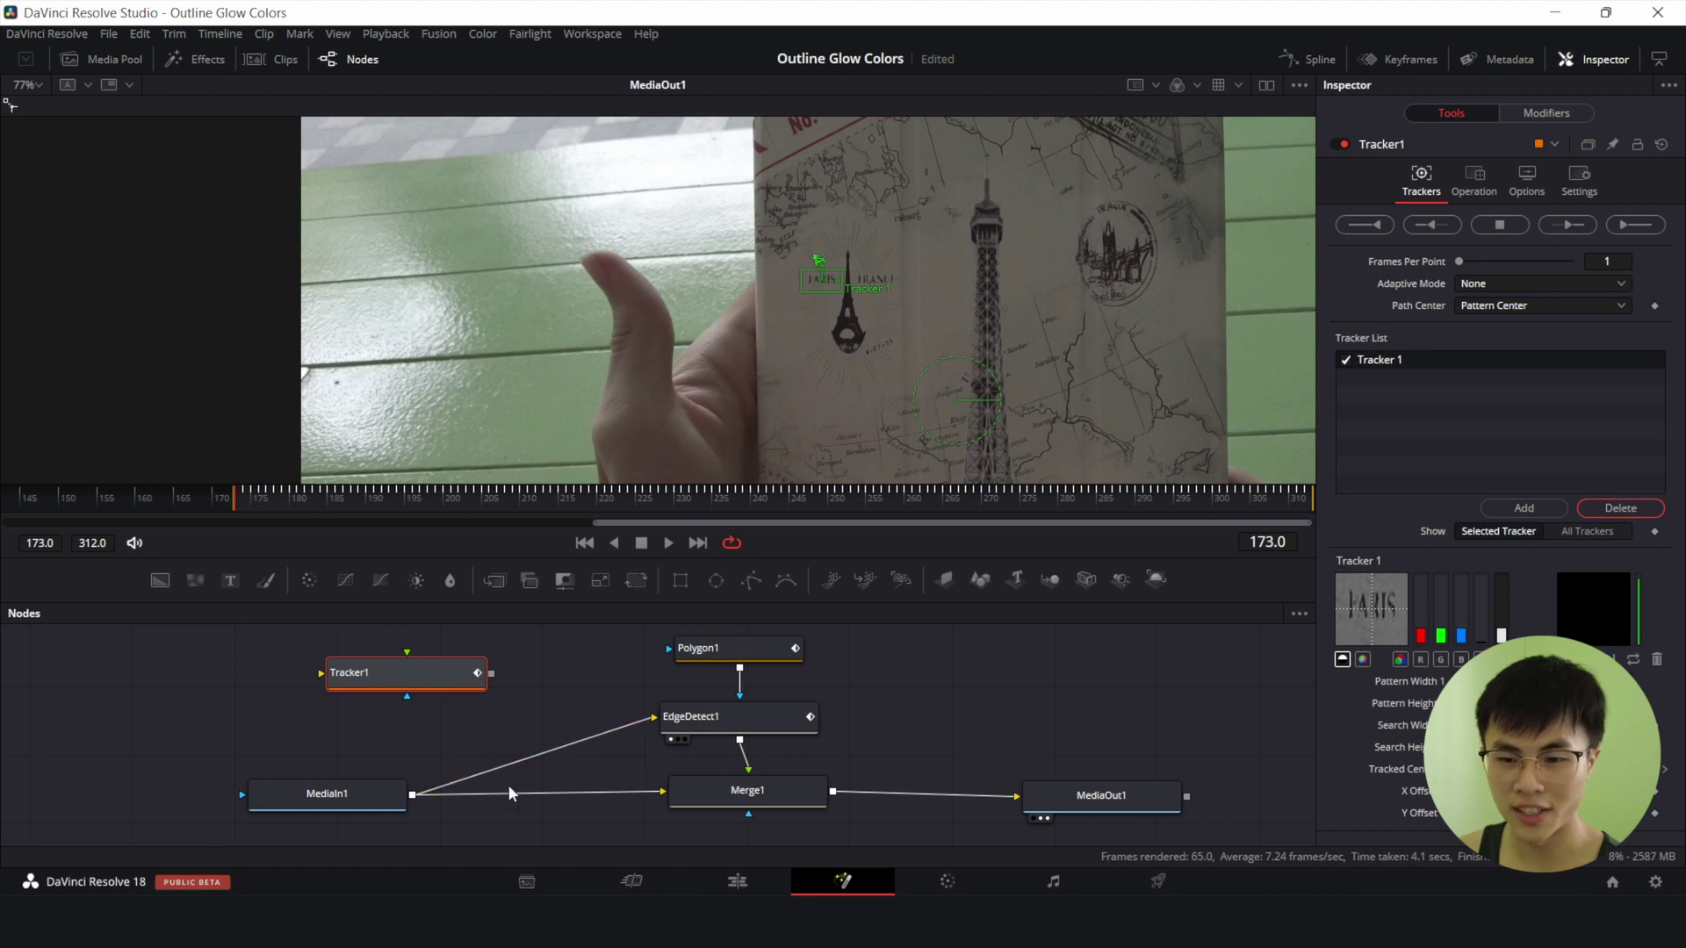
pyautogui.click(719, 648)
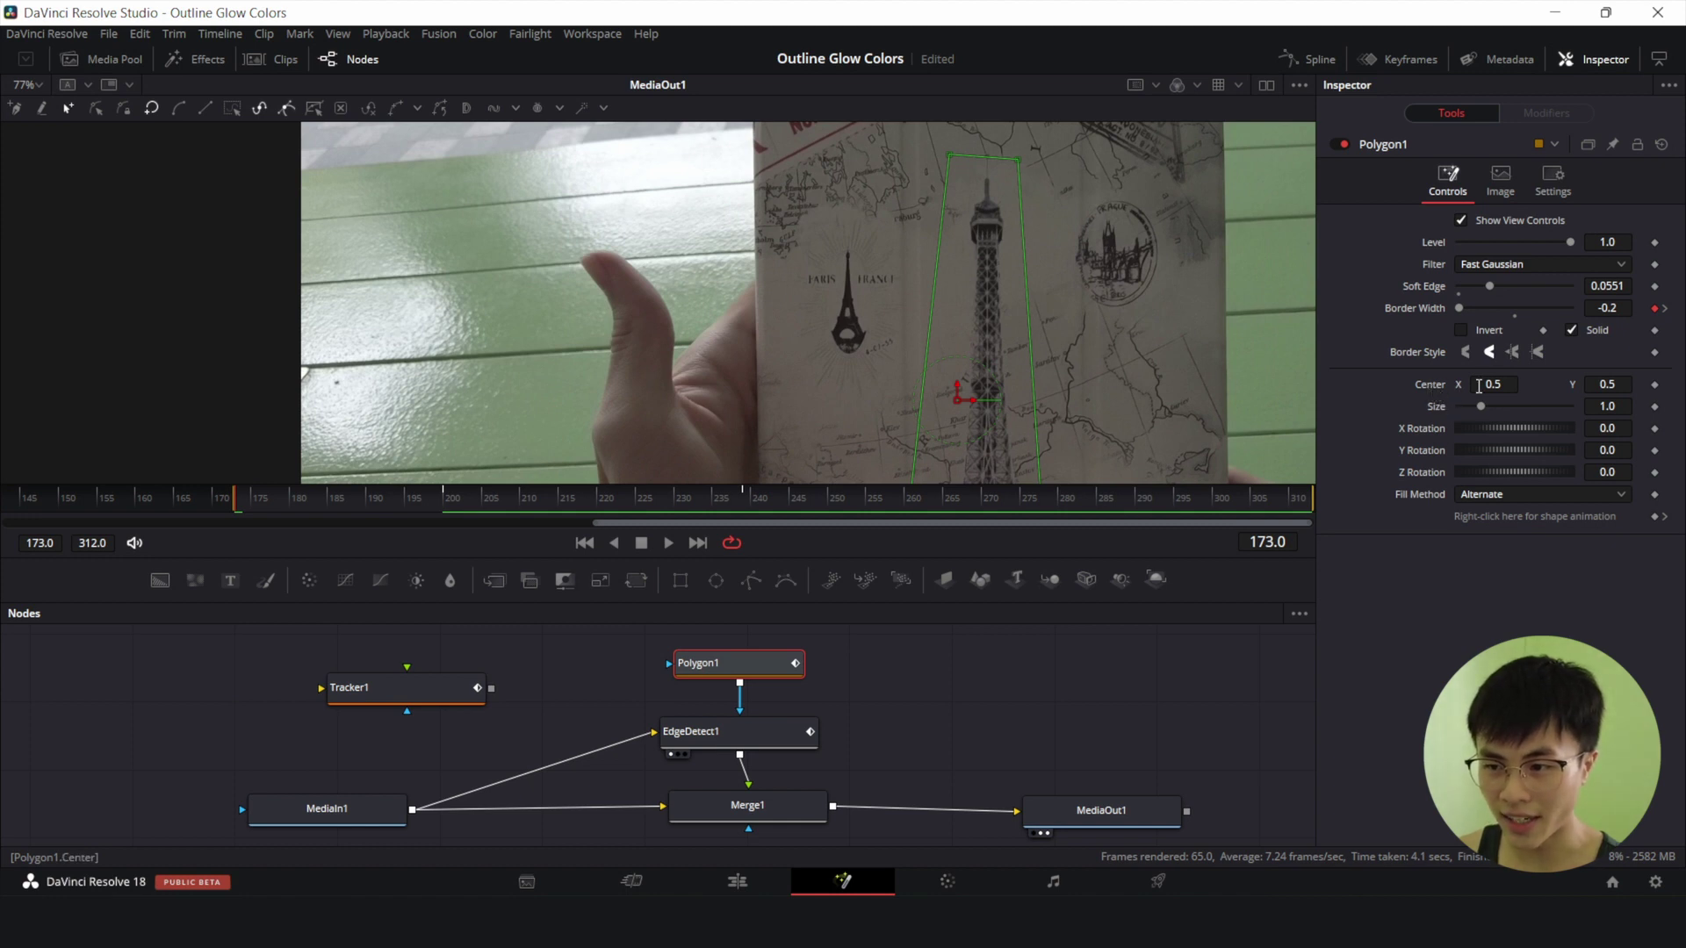
# Connect Polygon1's Center to Tracker1's path Position and play back to check the mask follows.
pyautogui.rightClick(1425, 385)
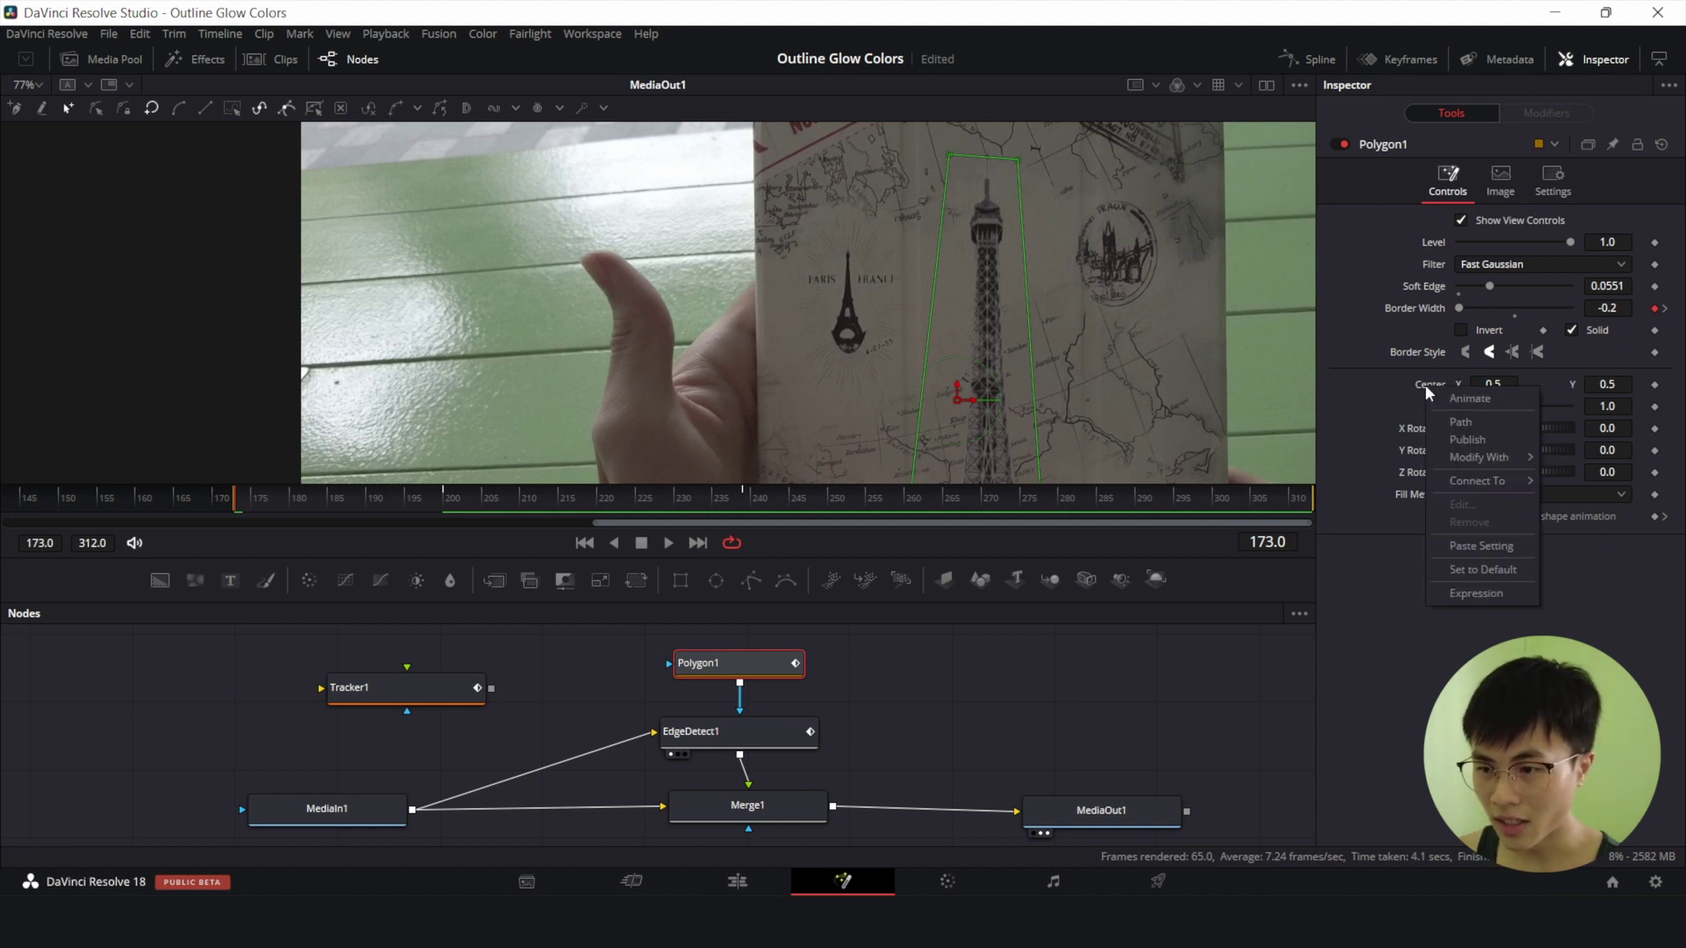
pyautogui.moveTo(1475, 483)
pyautogui.moveTo(1344, 499)
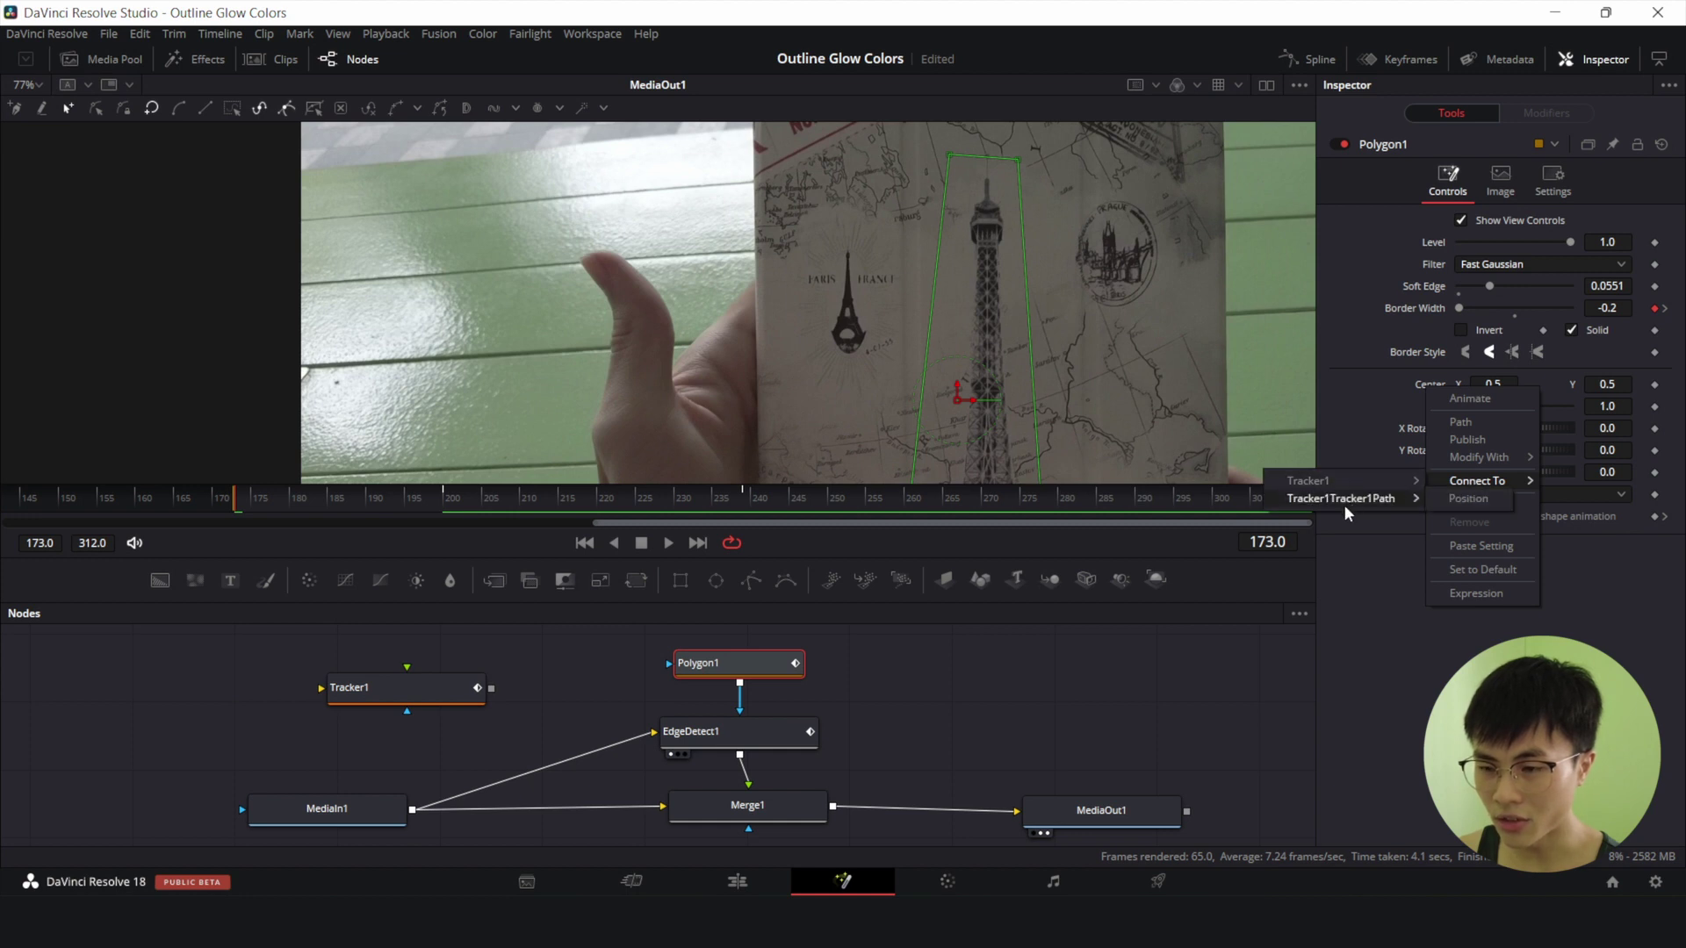
pyautogui.click(1449, 498)
pyautogui.press('space')
pyautogui.scroll(-2, 985, 259)
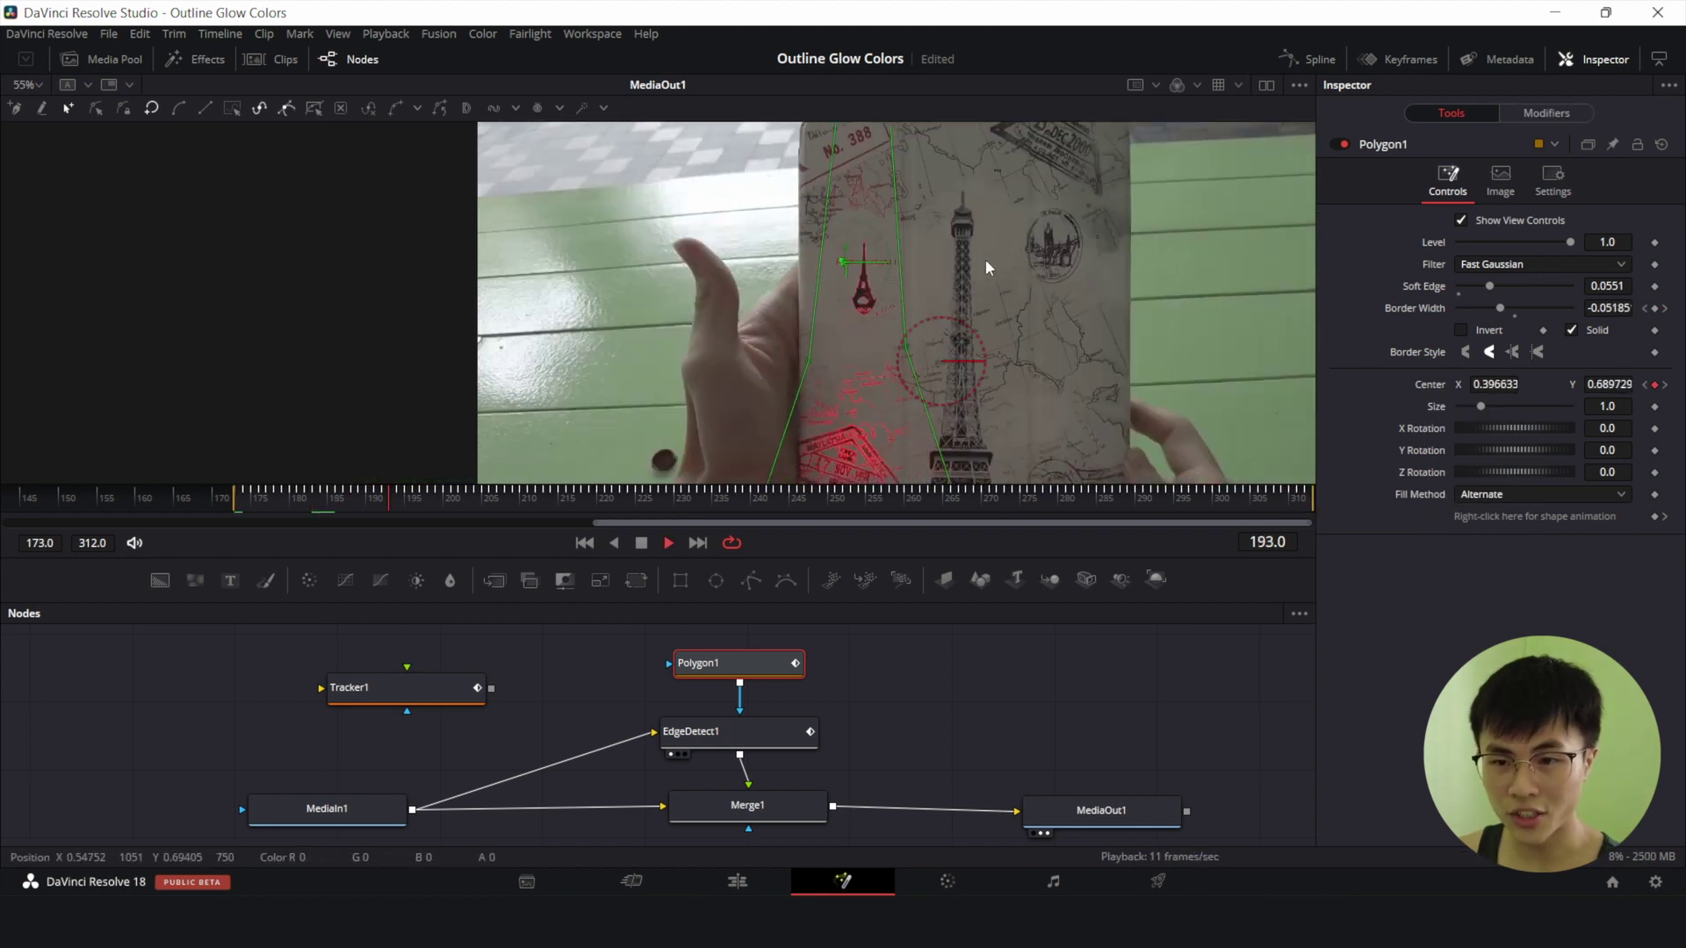
pyautogui.scroll(-1, 985, 260)
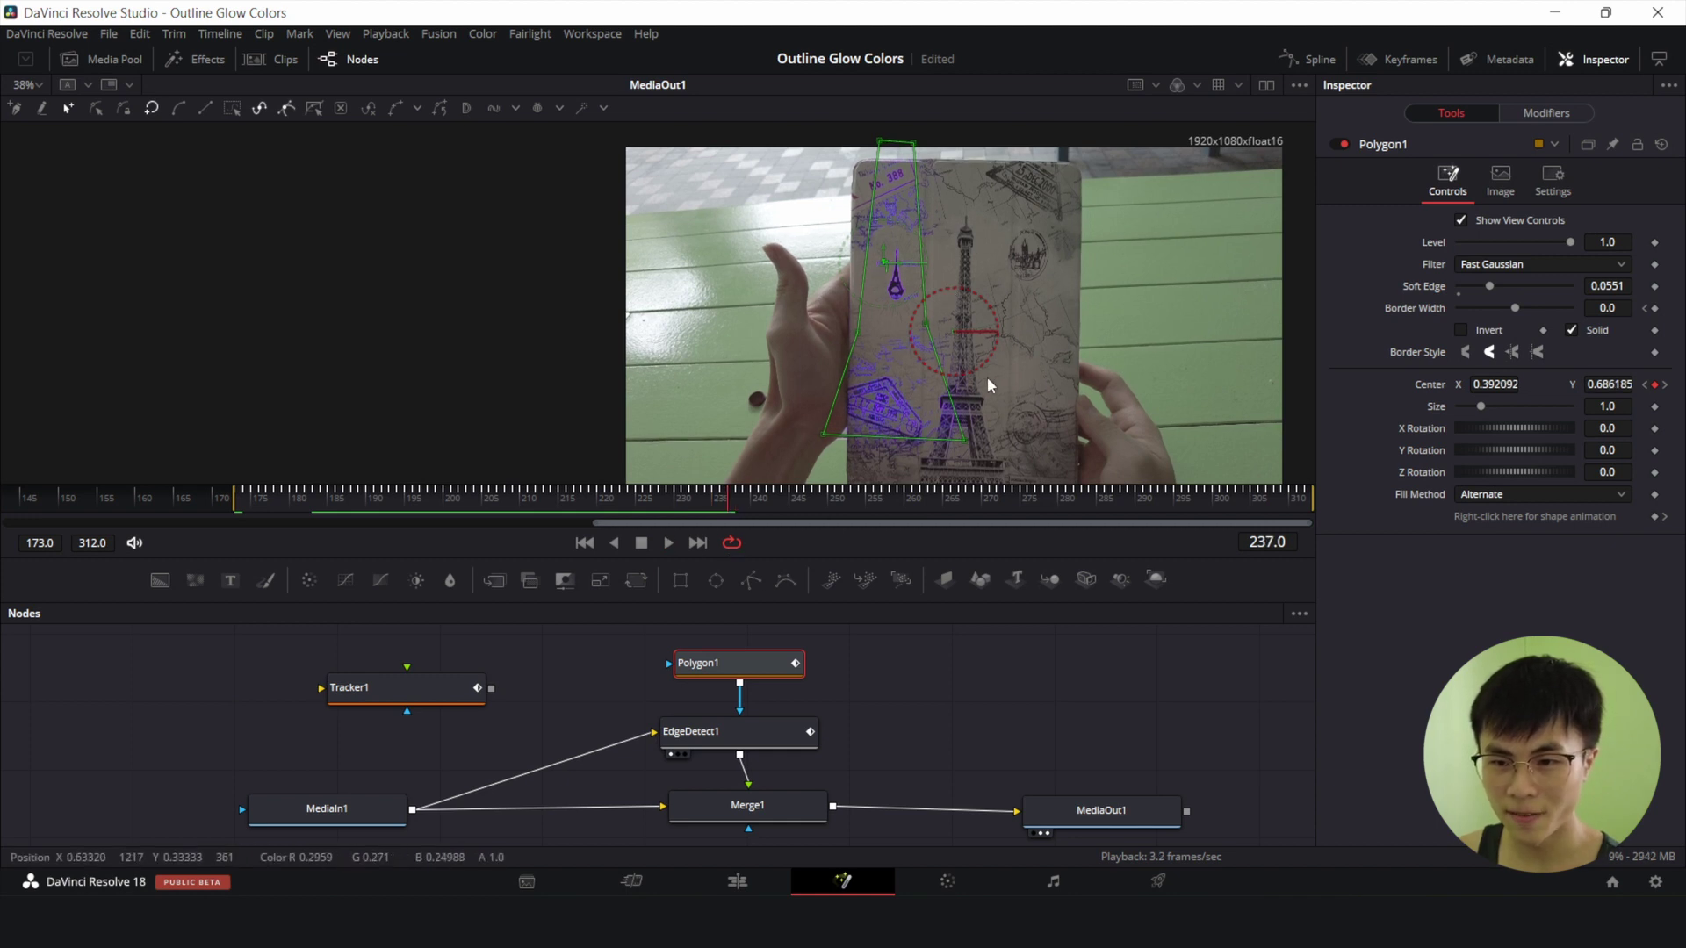
# Offset the tracker path Center to X 0.606, Y 0.305 to realign the mask over the Eiffel Tower.
pyautogui.click(1548, 114)
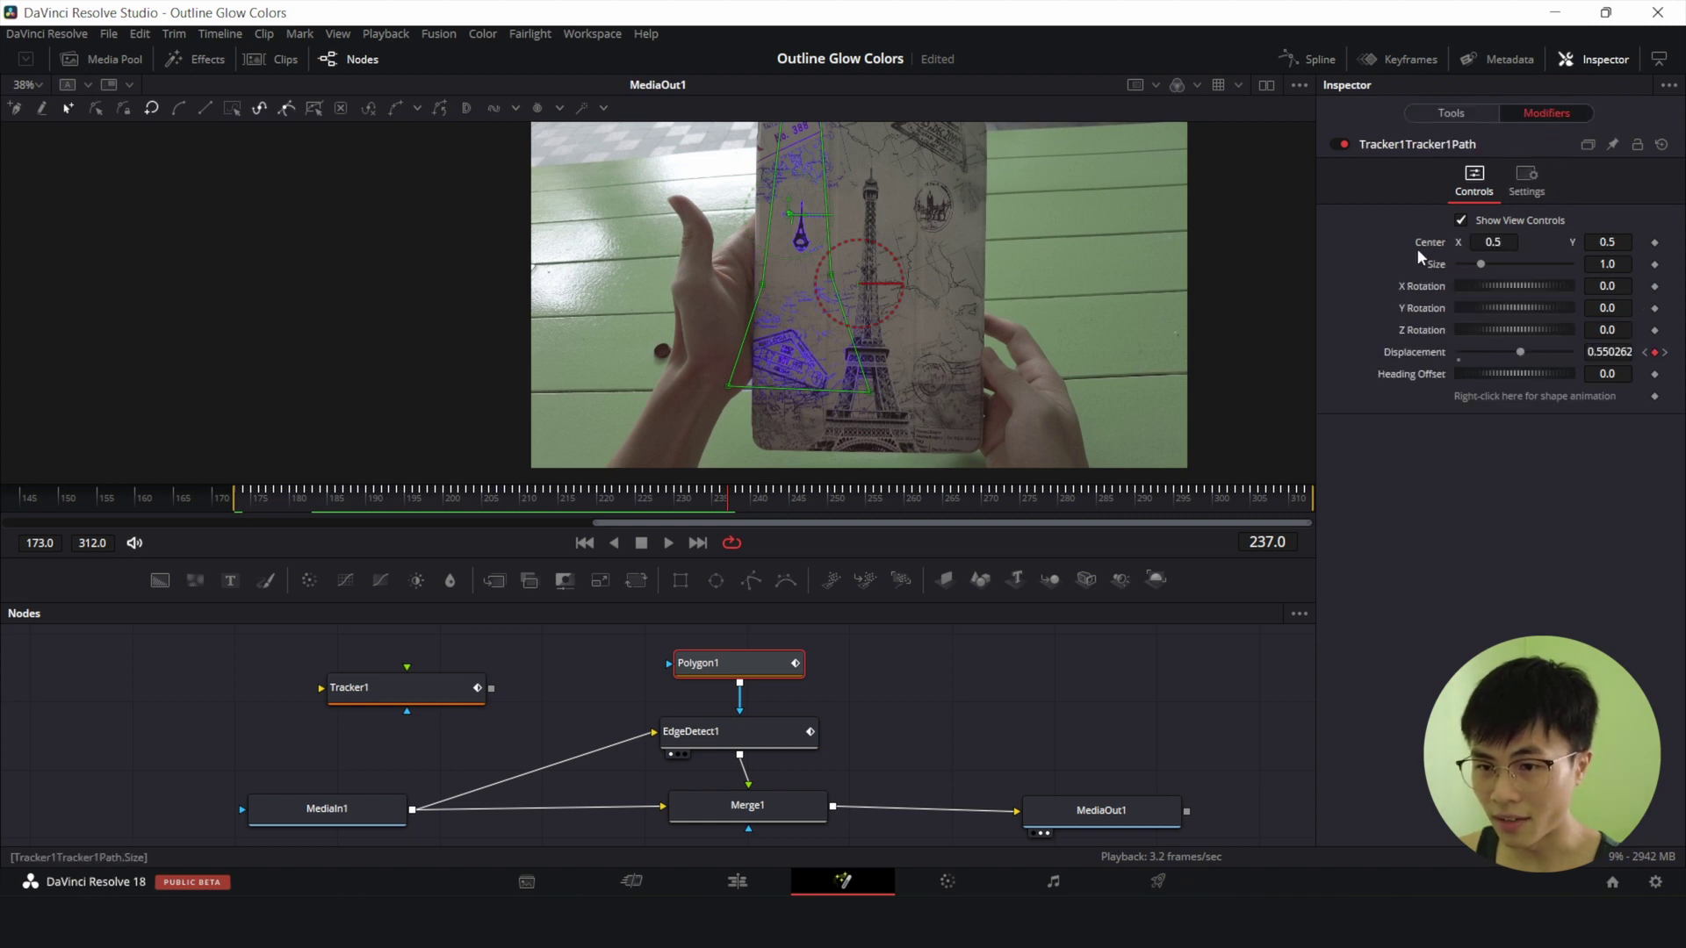
pyautogui.moveTo(1492, 245); pyautogui.dragTo(1572, 243)
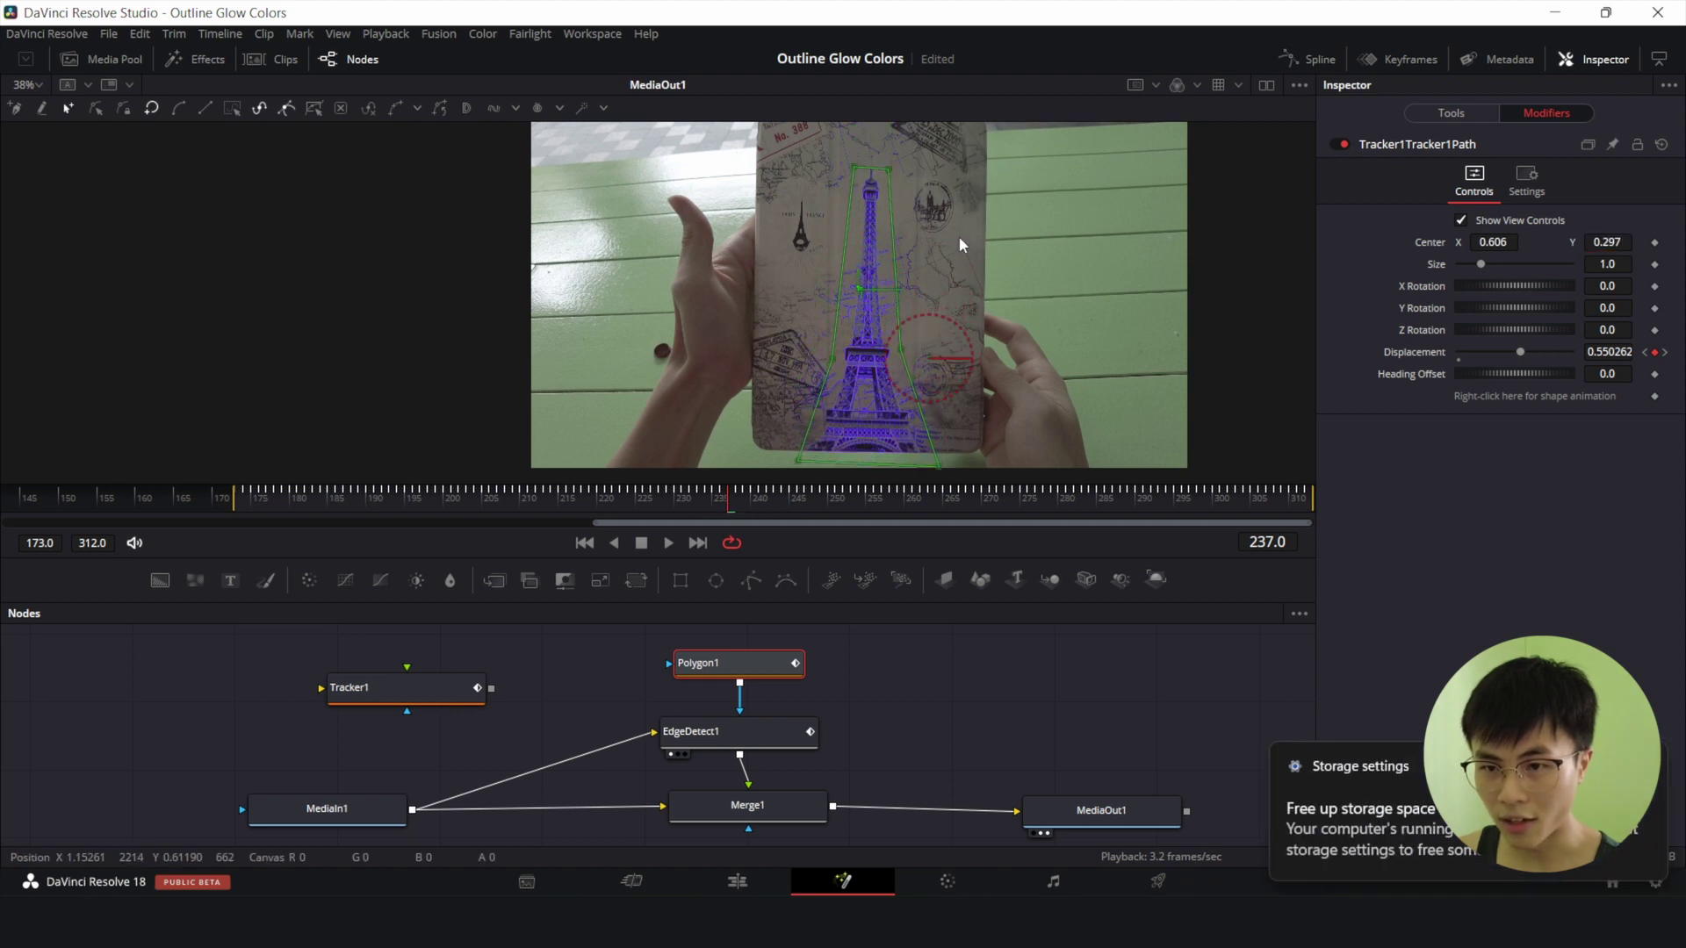
pyautogui.moveTo(1614, 249); pyautogui.dragTo(1620, 250)
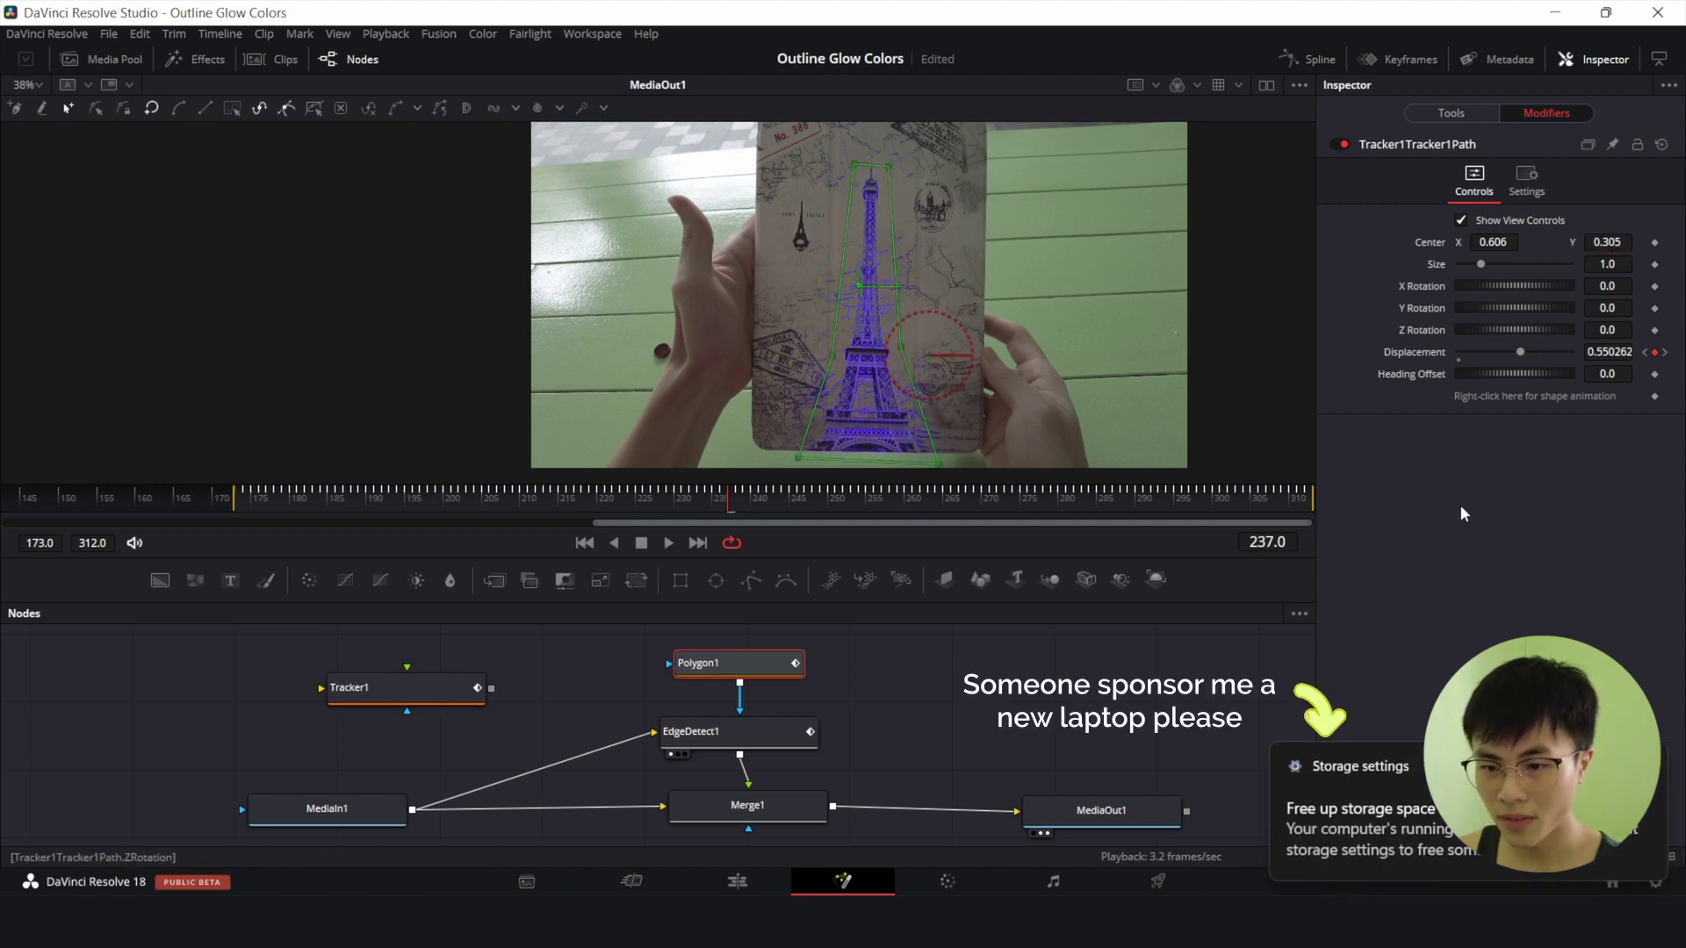
# Select MediaOut1, move to the Edit page, and return the playhead to the clip start.
pyautogui.click(1120, 815)
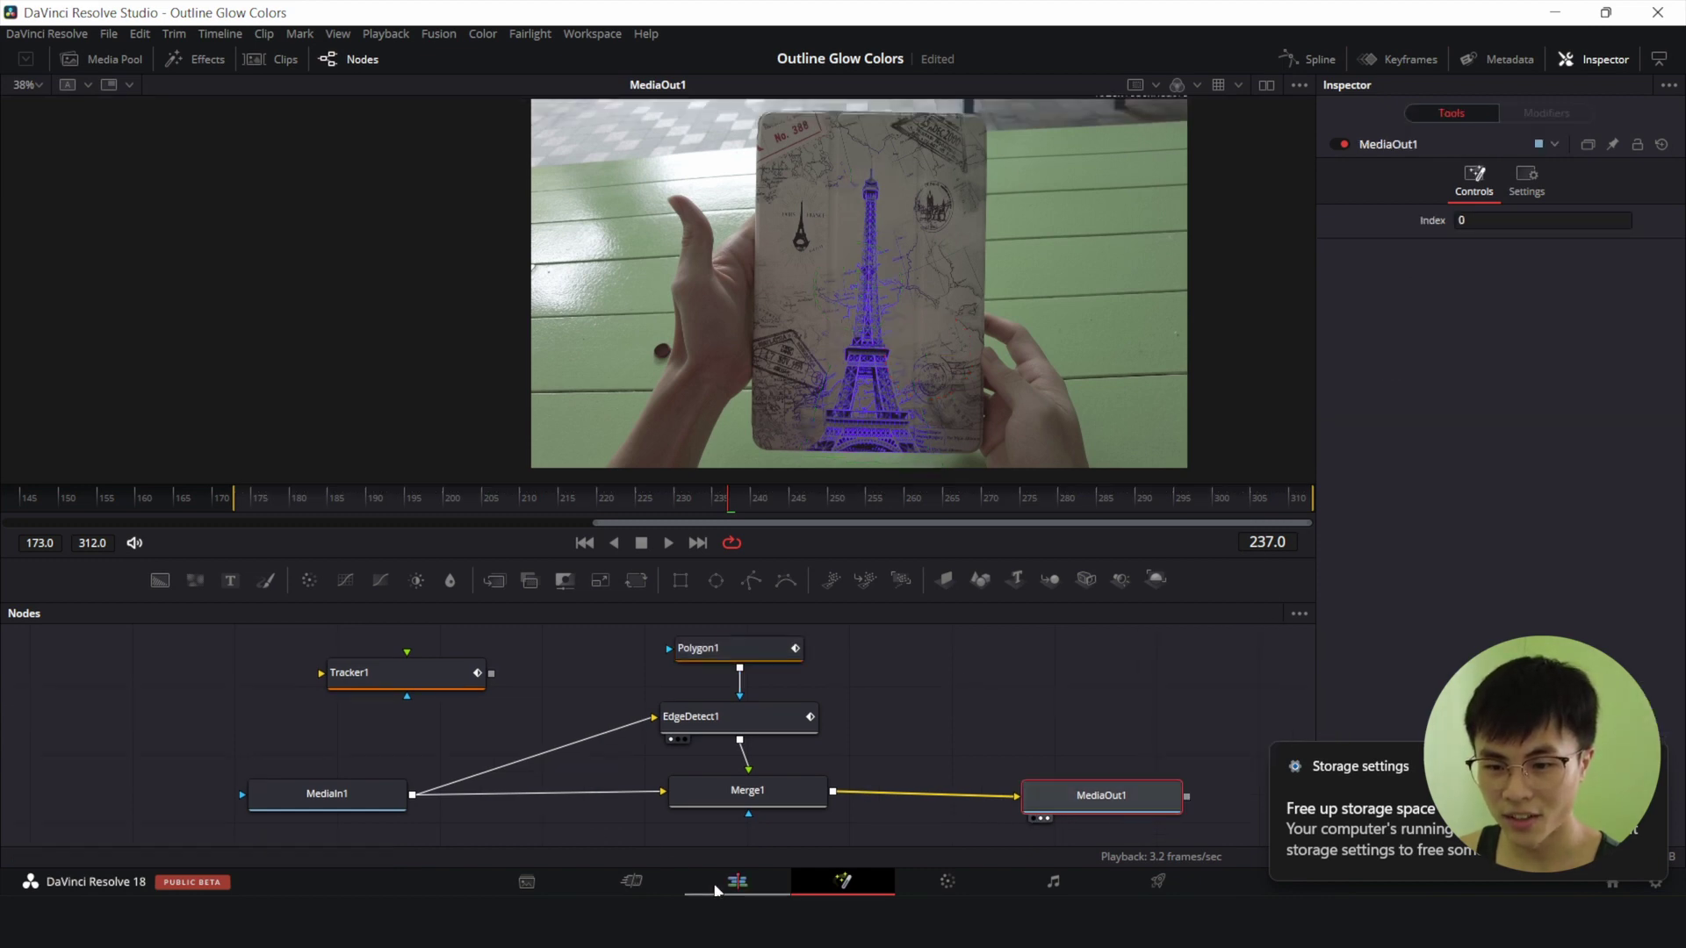
pyautogui.click(738, 882)
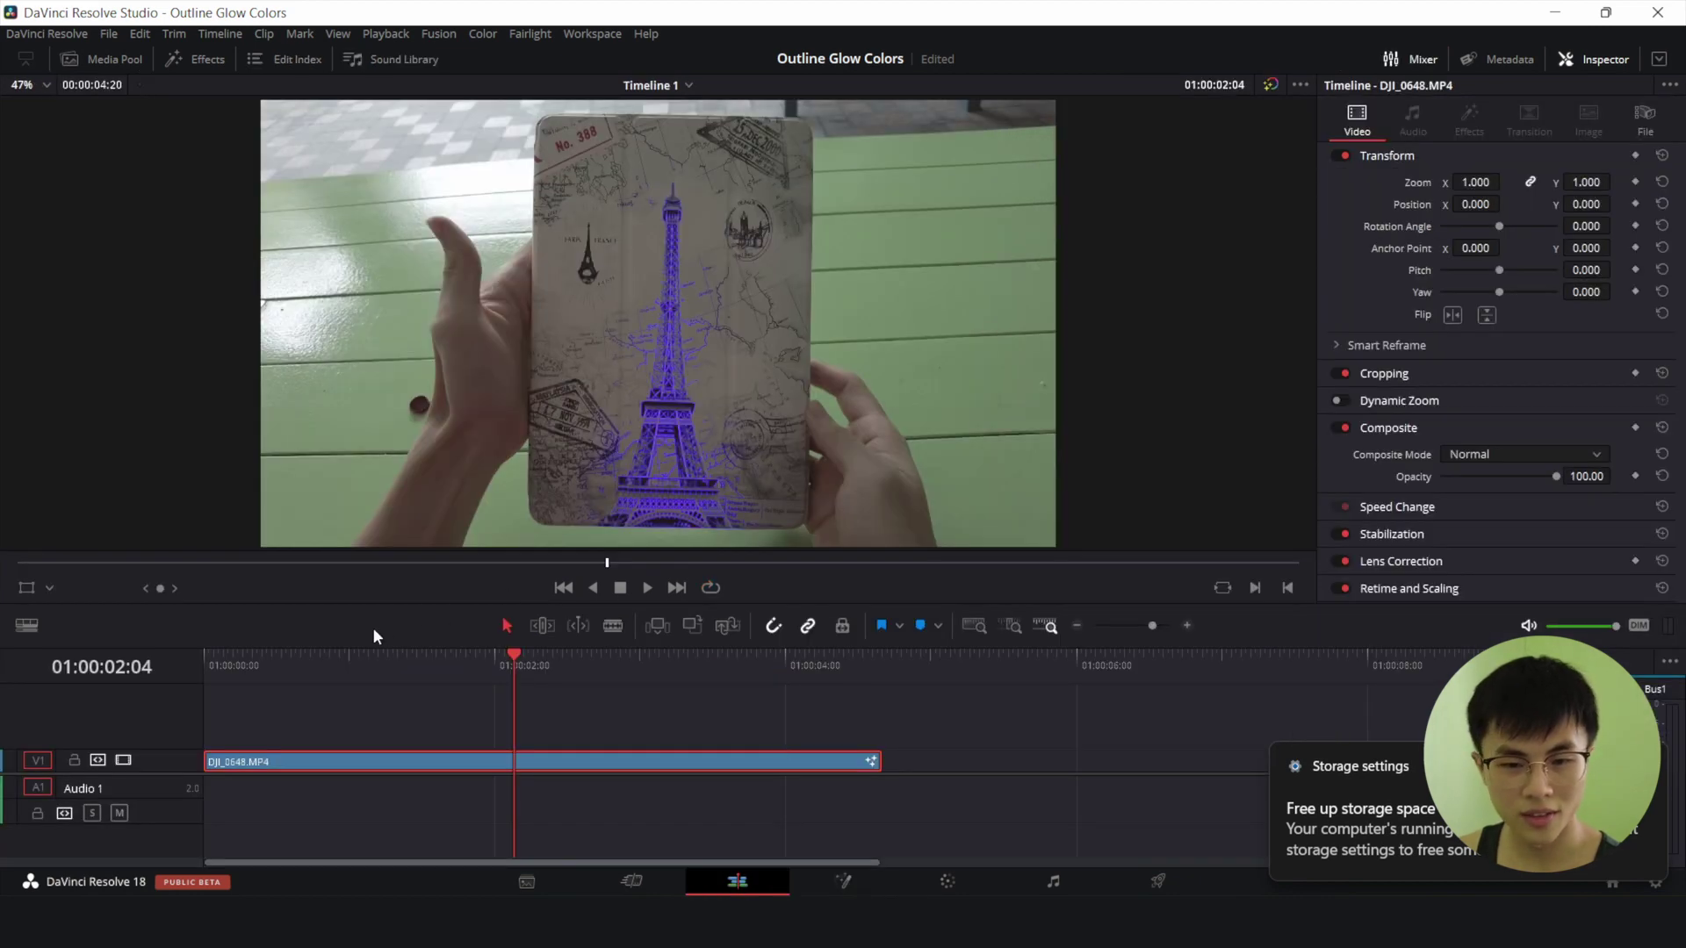
pyautogui.moveTo(335, 654); pyautogui.dragTo(147, 651)
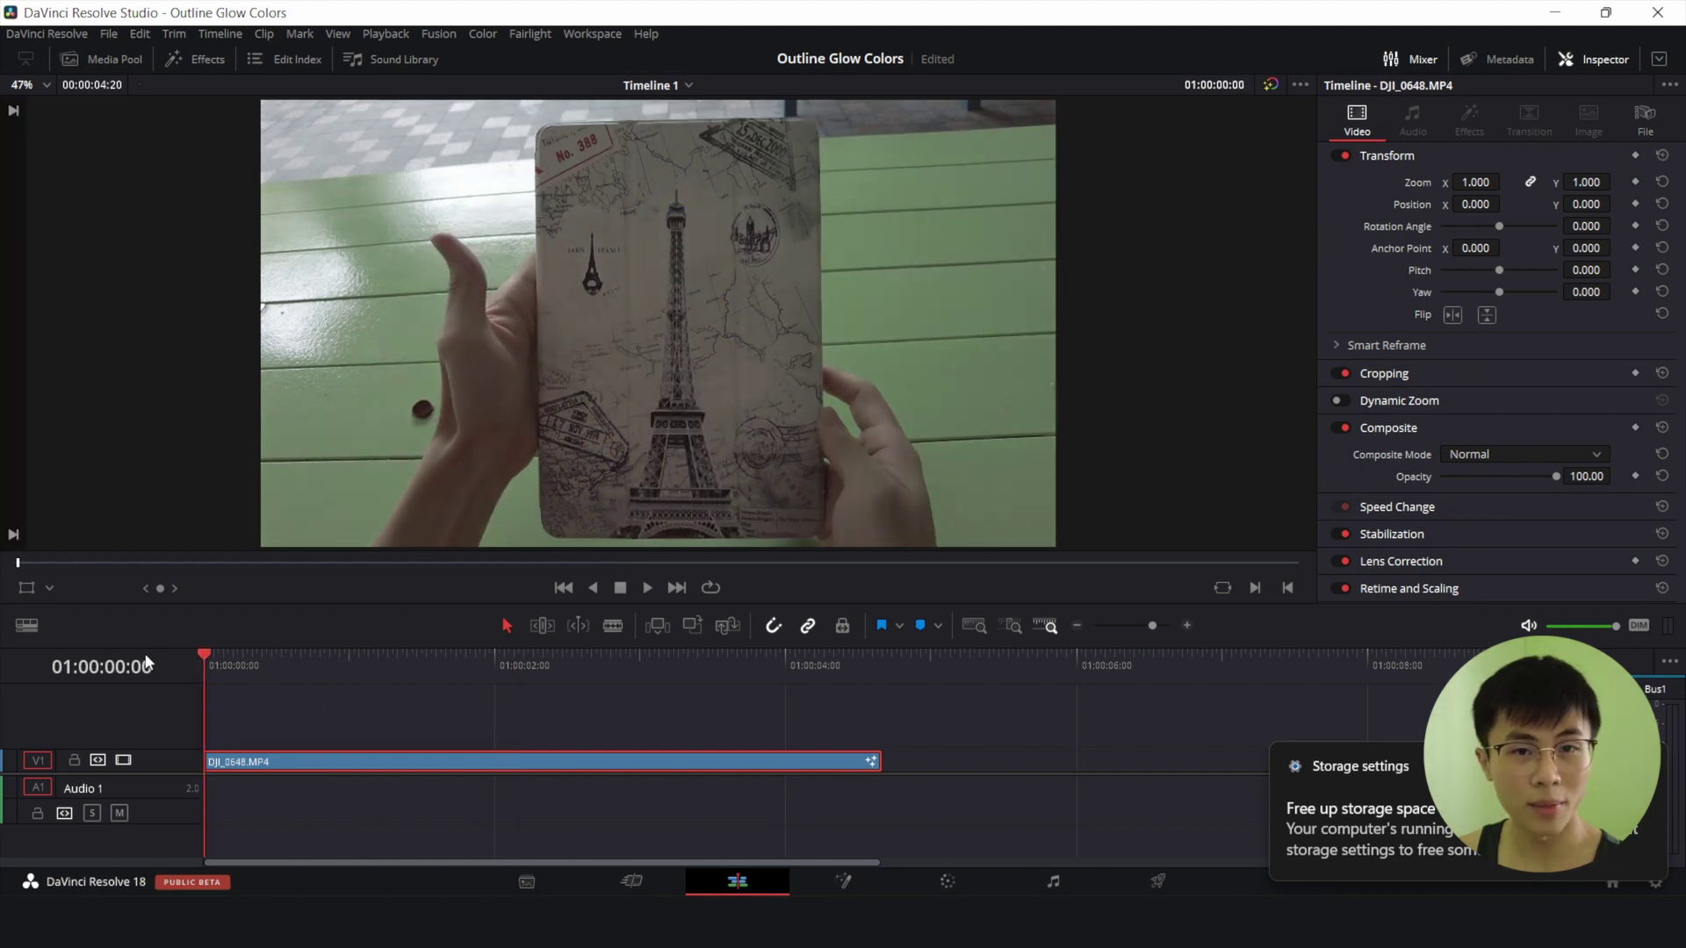
# Show the tablet-case clip full-screen and play it from the start.
pyautogui.press('p')
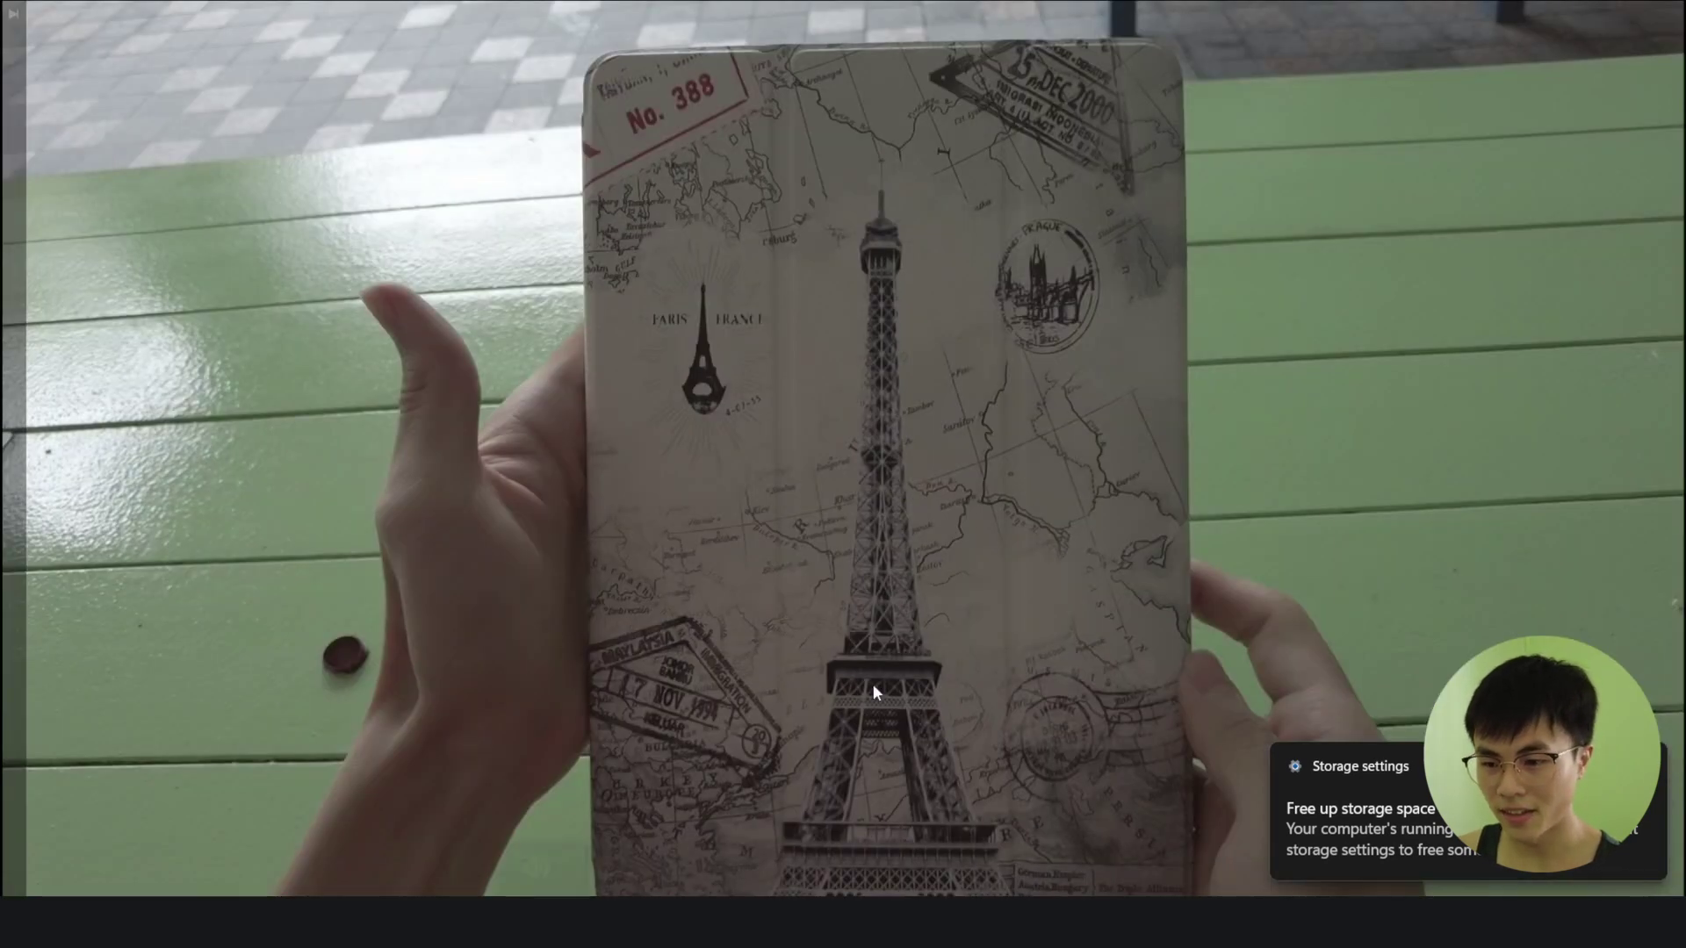
pyautogui.moveTo(873, 688)
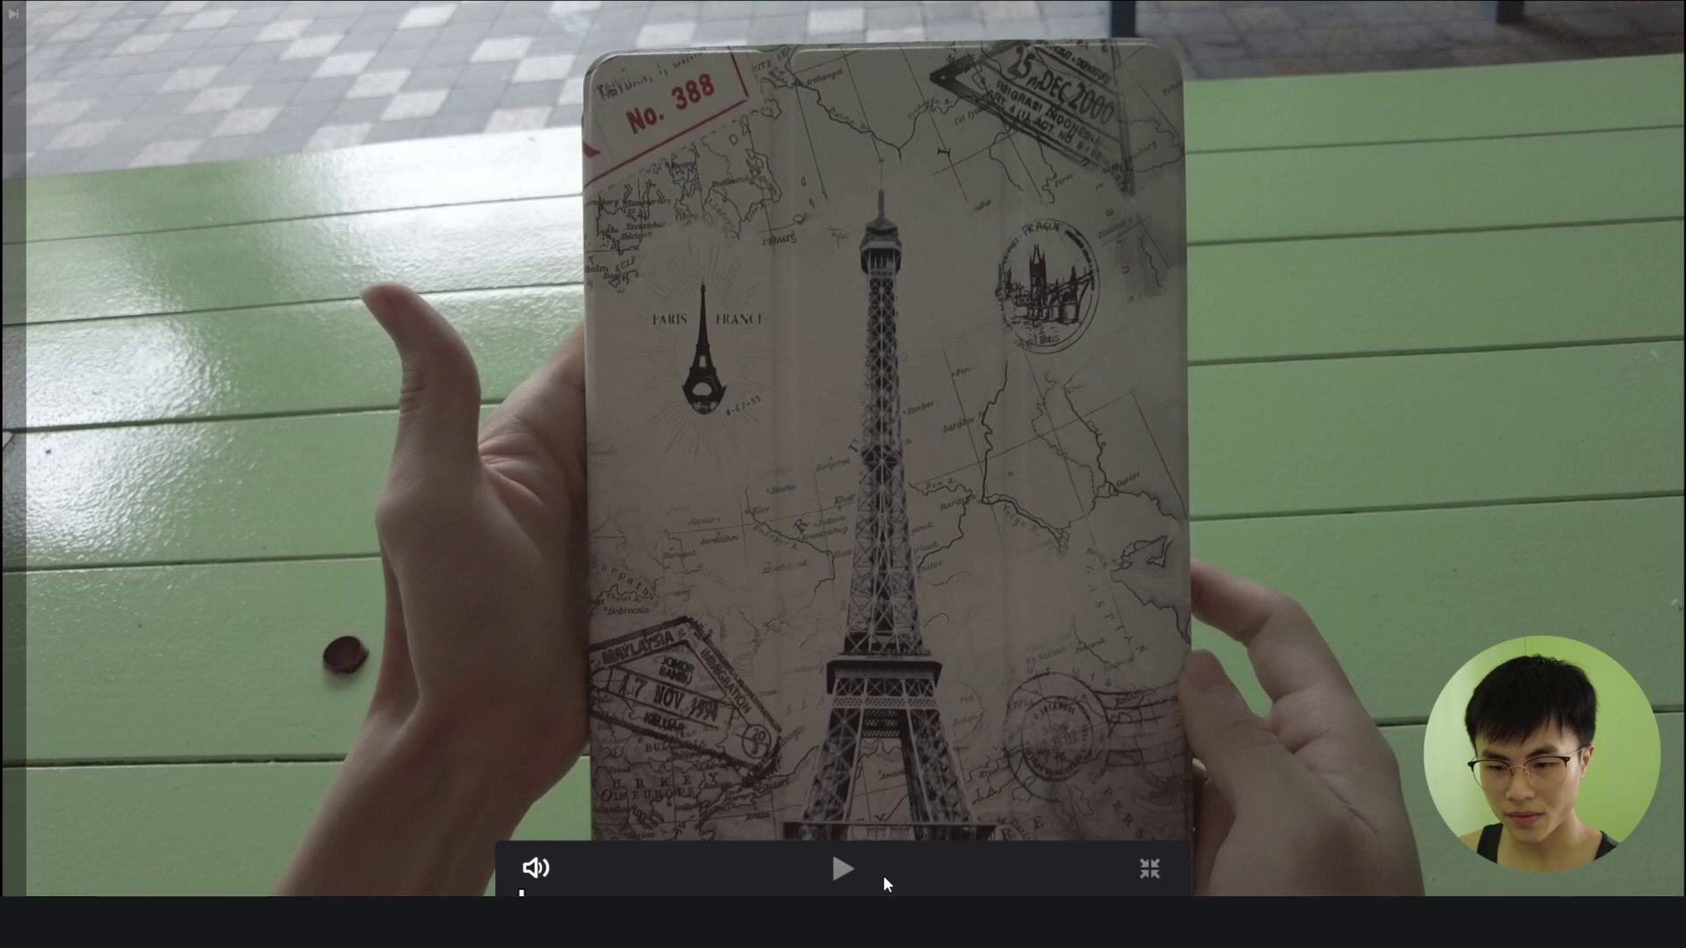
pyautogui.click(845, 869)
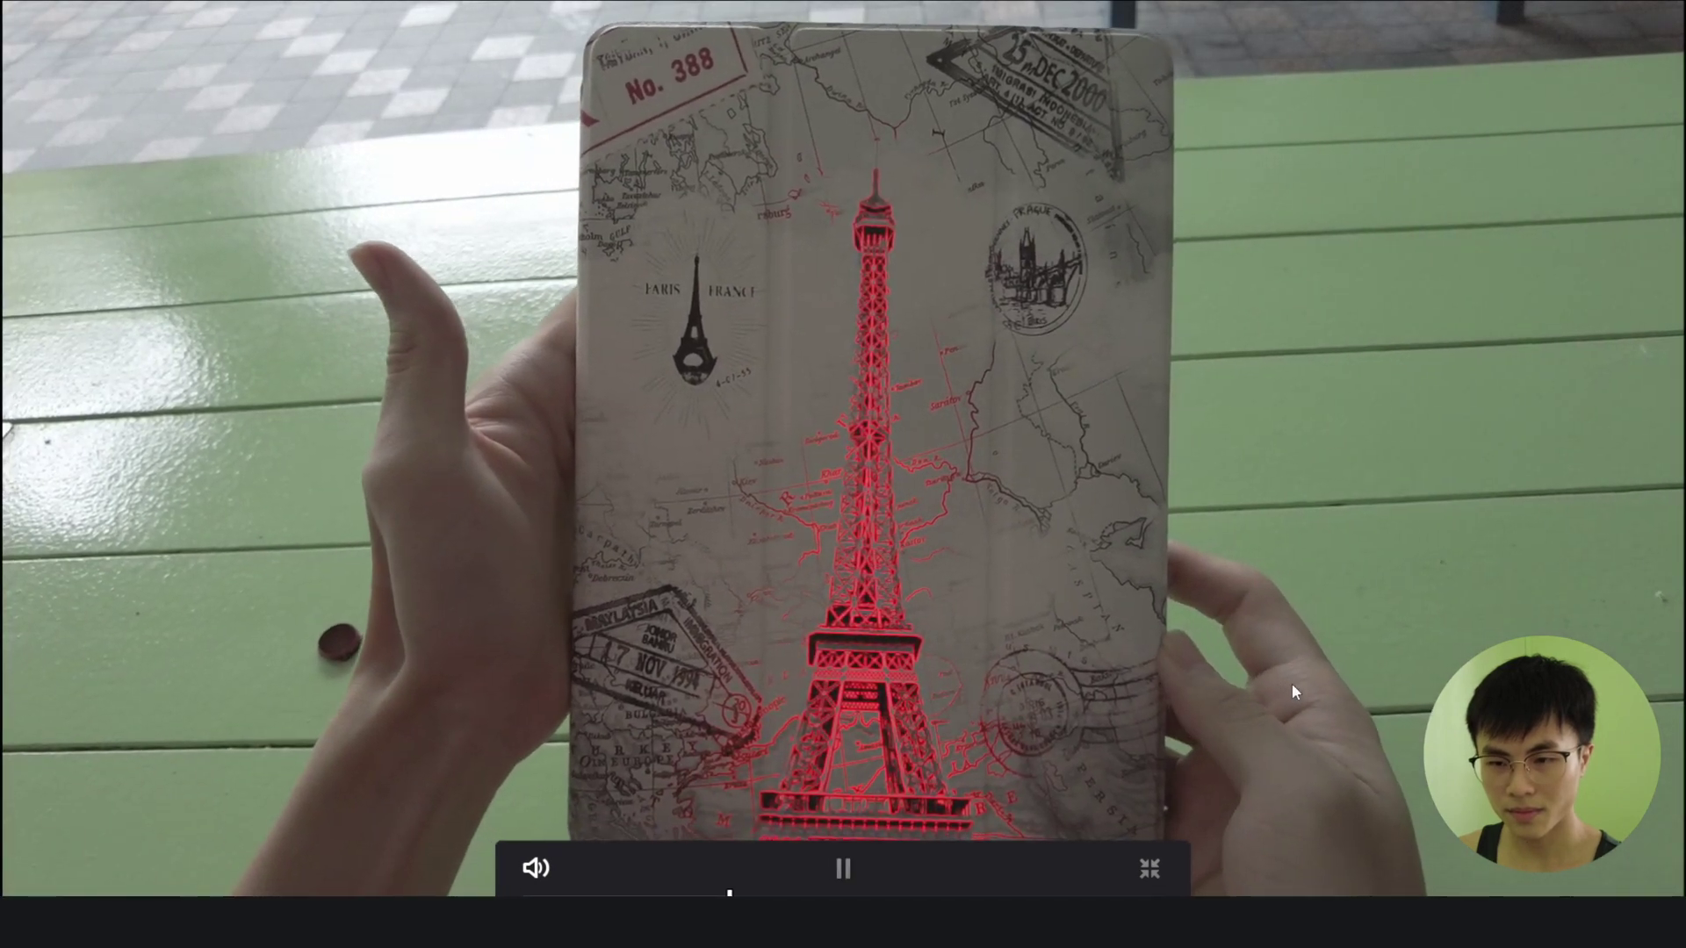